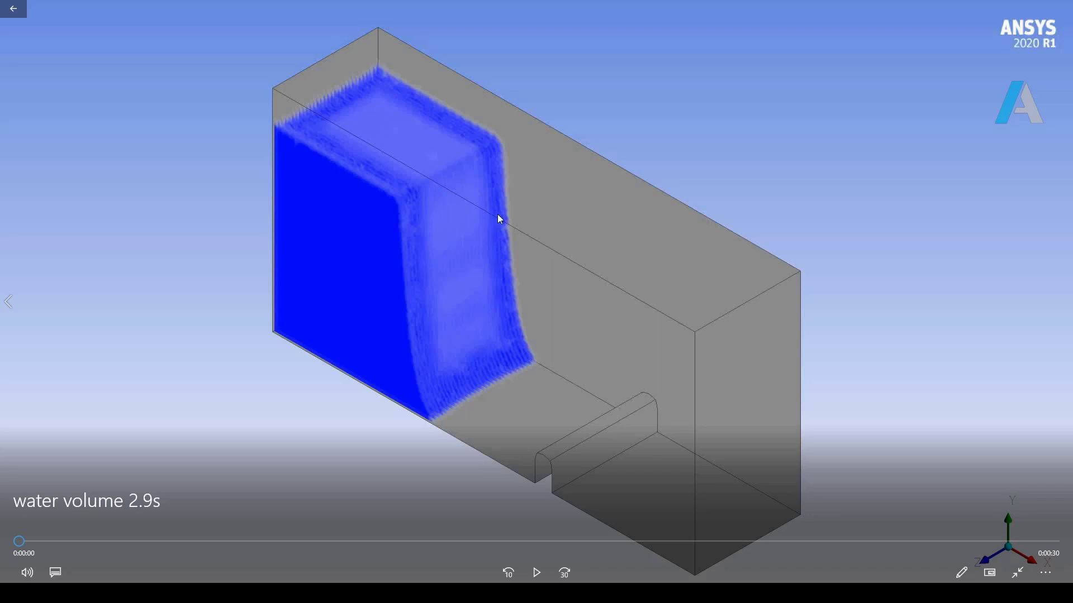
Play the dam-break water volume animation and move on to the following free-surface animation.
left_click(535, 570)
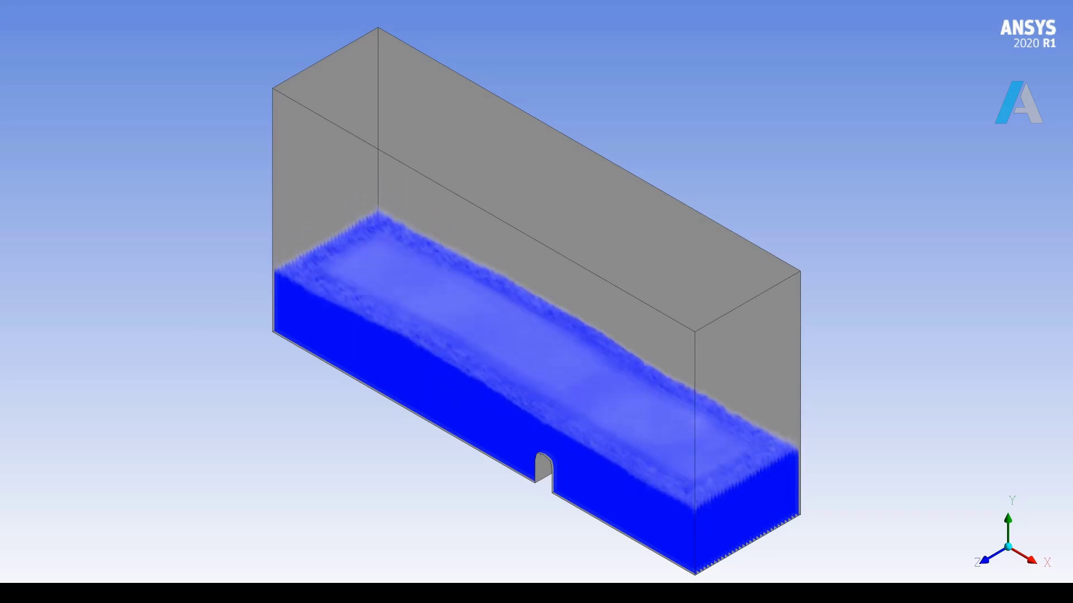
key("Right")
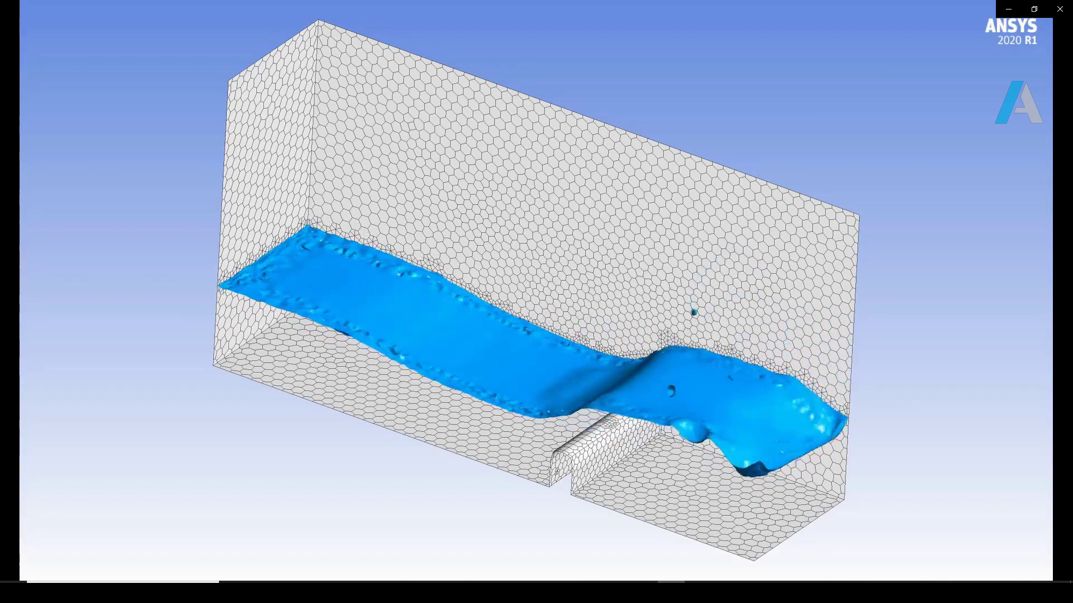
Launch Fluent 2020 R1 in Meshing mode with double precision, 1 meshing process and 4 solver processes.
mouse_move(1, 406)
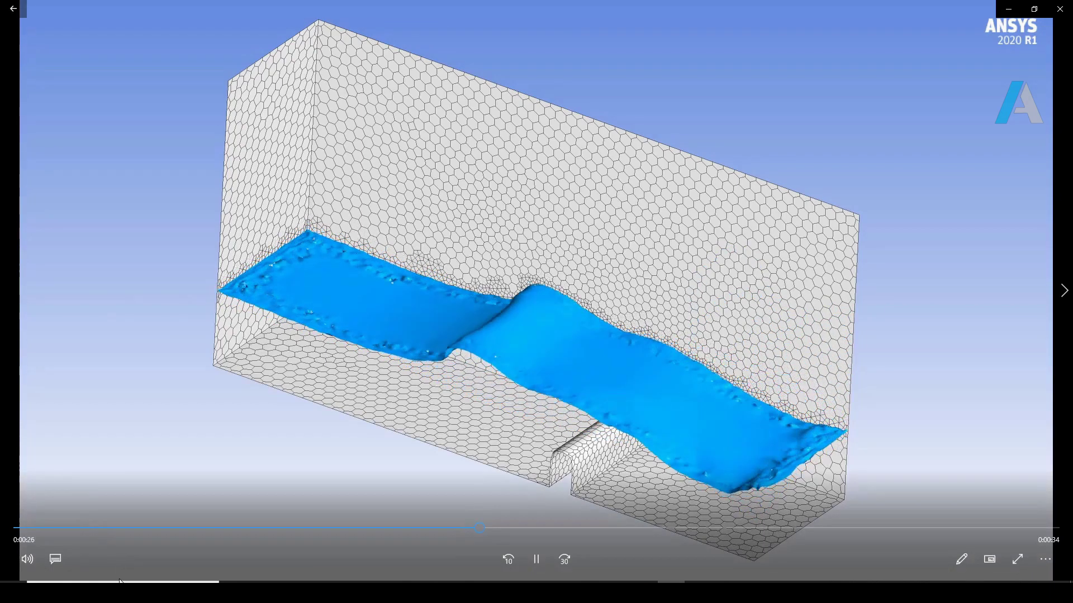
key("super")
type("fluent")
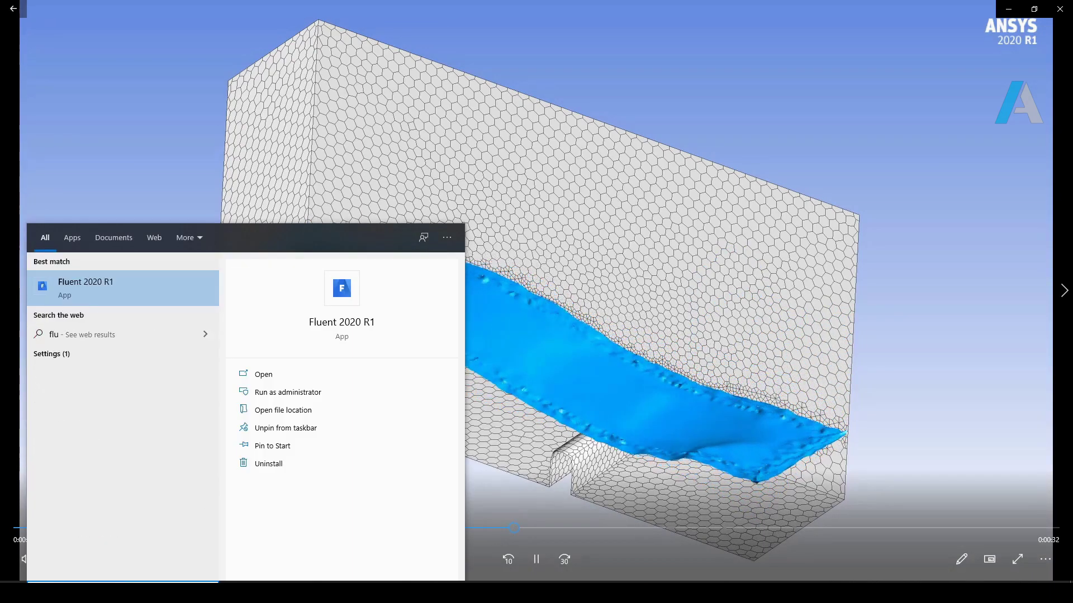
left_click(75, 290)
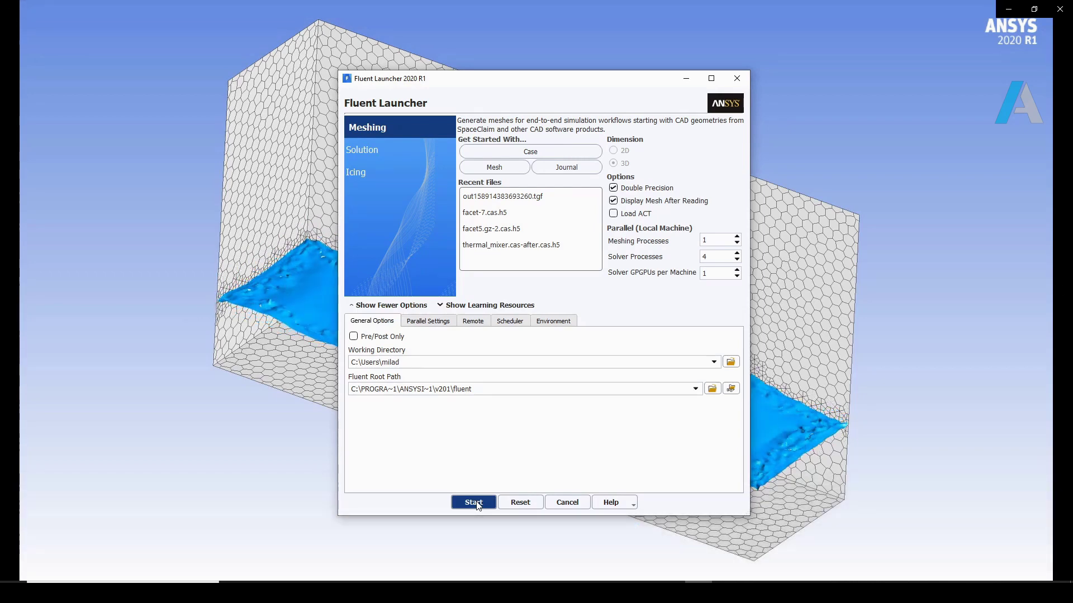
left_click(474, 502)
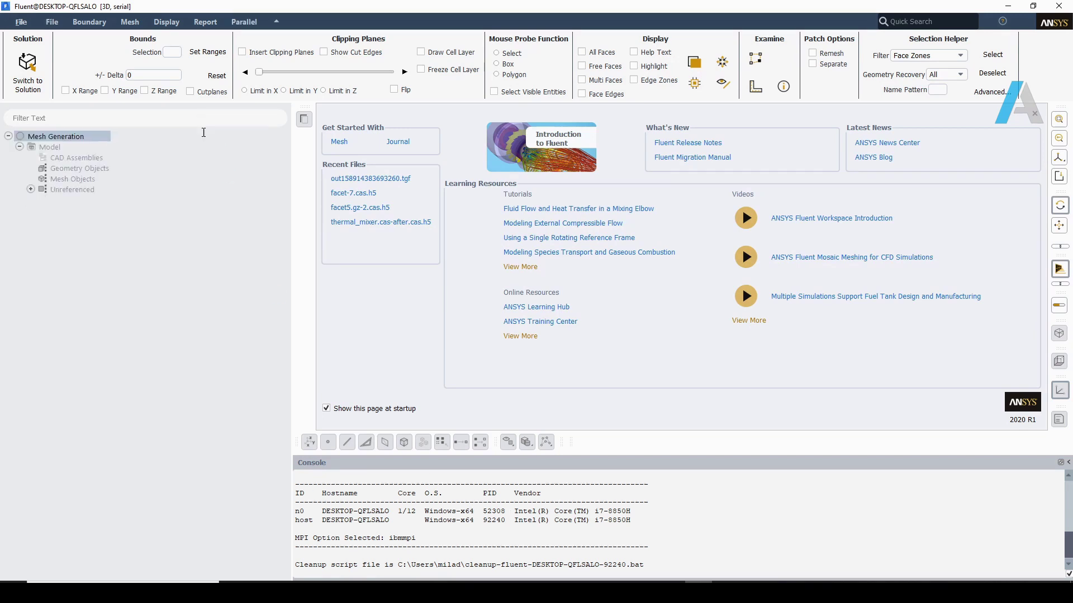
Choose the Watertight Geometry workflow and import dam.scdoc from the Desktop's Dambreak3D folder with units in mm.
left_click(209, 130)
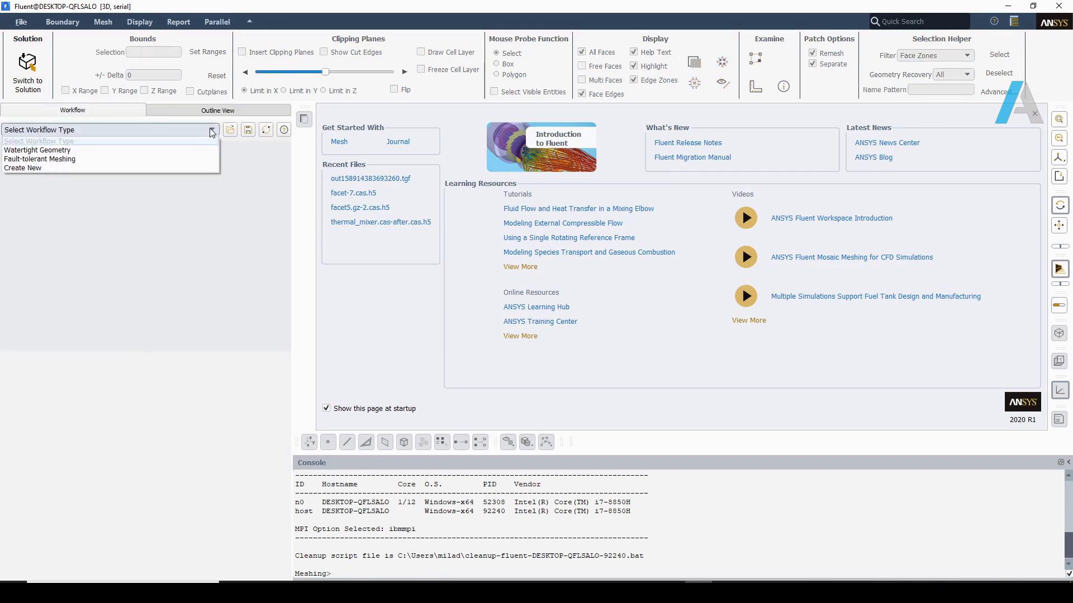
left_click(136, 147)
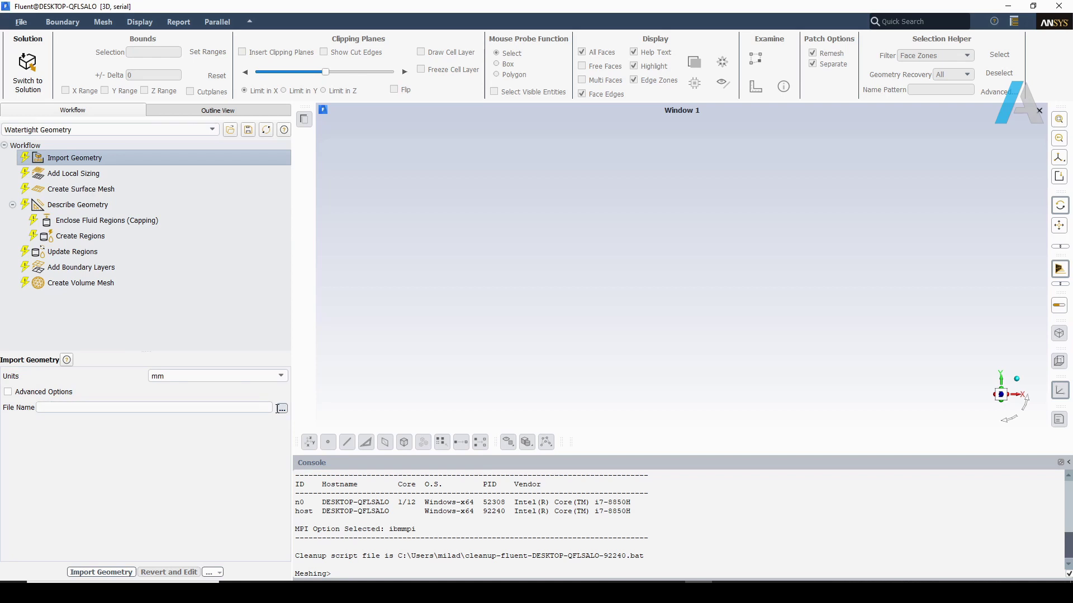
left_click(282, 409)
double_click(468, 273)
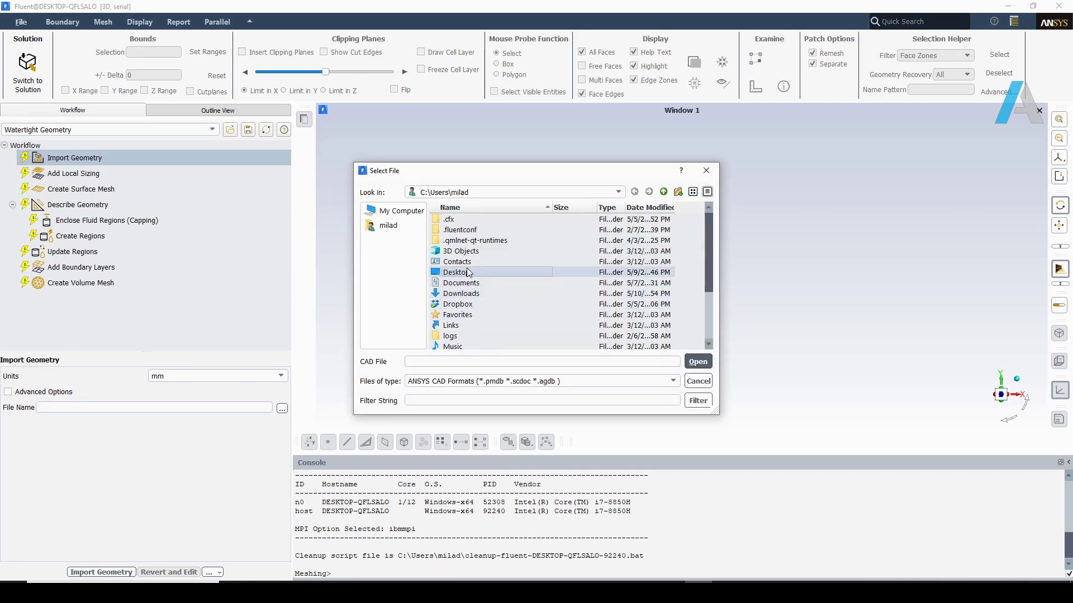
double_click(464, 240)
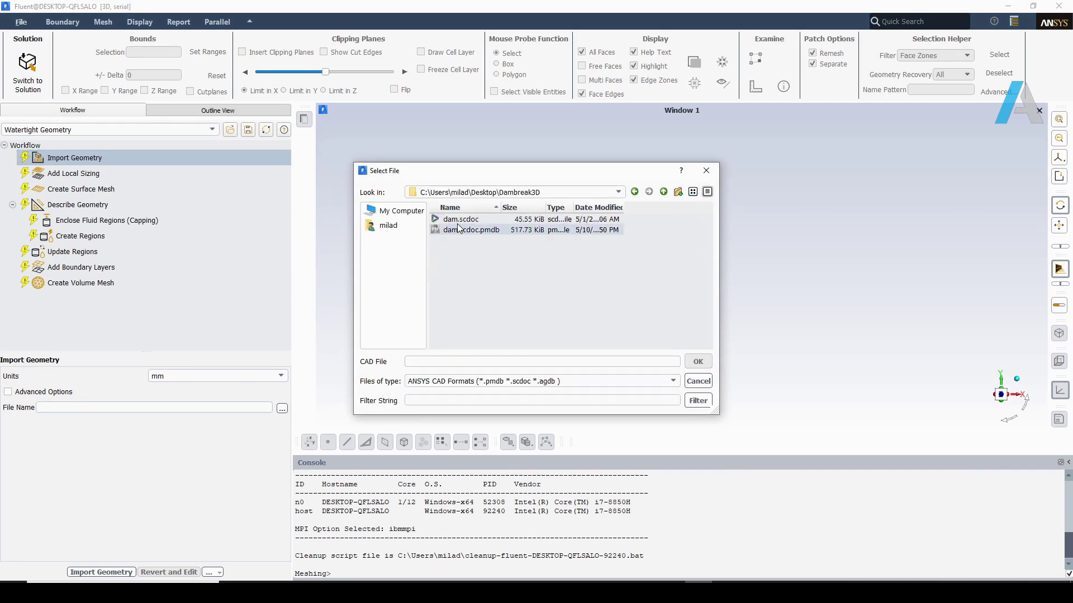
left_click(460, 219)
left_click(699, 363)
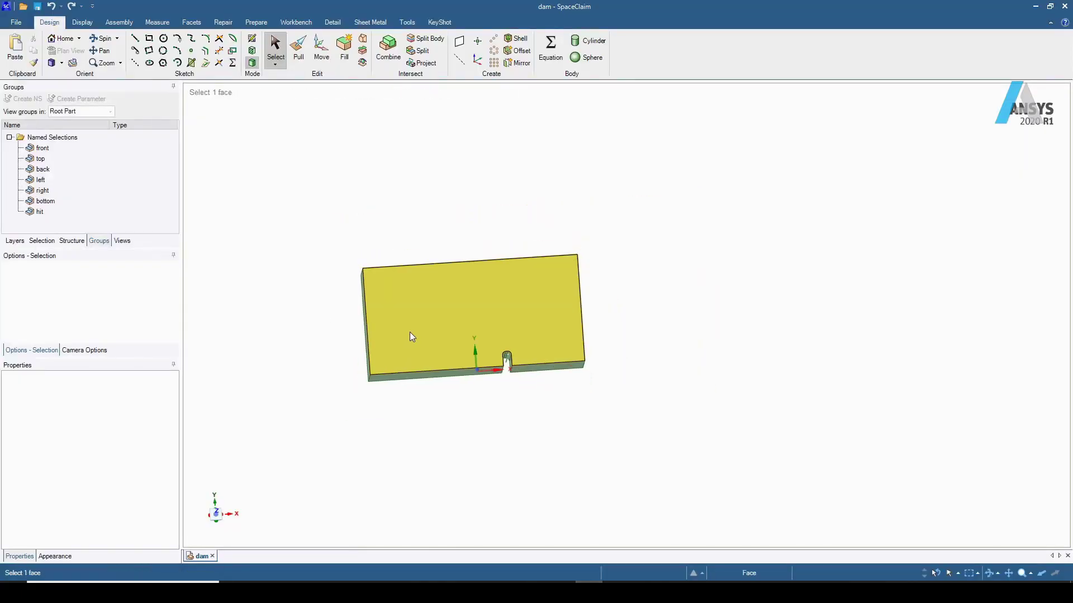
Switch to SpaceClaim and examine the dam geometry, including the rounded obstacle cut-out along its lower edge.
scroll(349, 316, "up", 2)
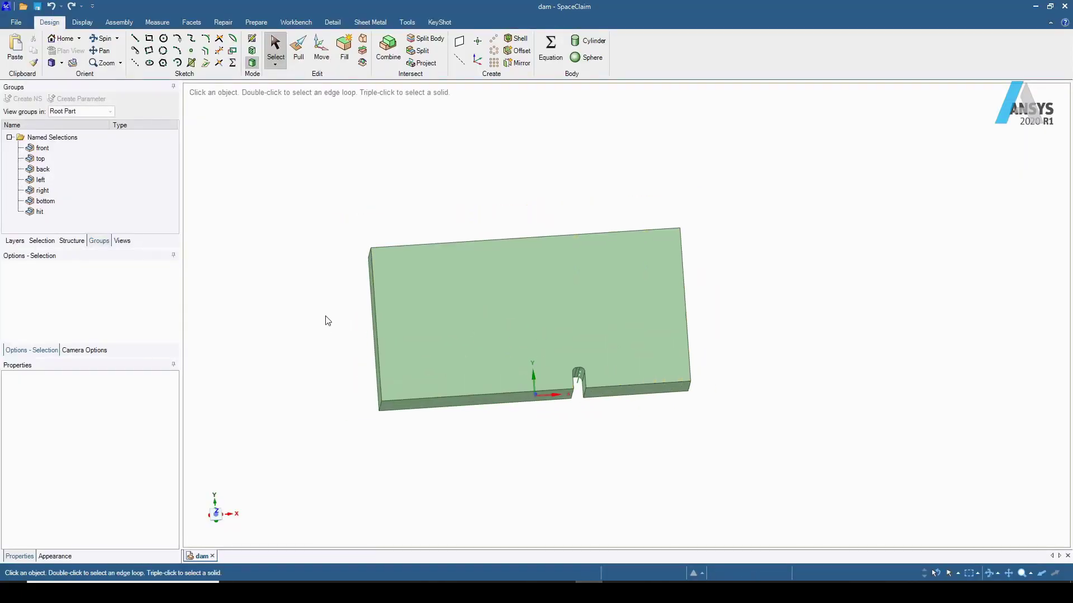
mouse_move(328, 319)
middle_mouse_down()
mouse_move(320, 333)
mouse_move(417, 375)
mouse_move(455, 345)
mouse_move(337, 311)
middle_mouse_up()
scroll(565, 438, "up", 3)
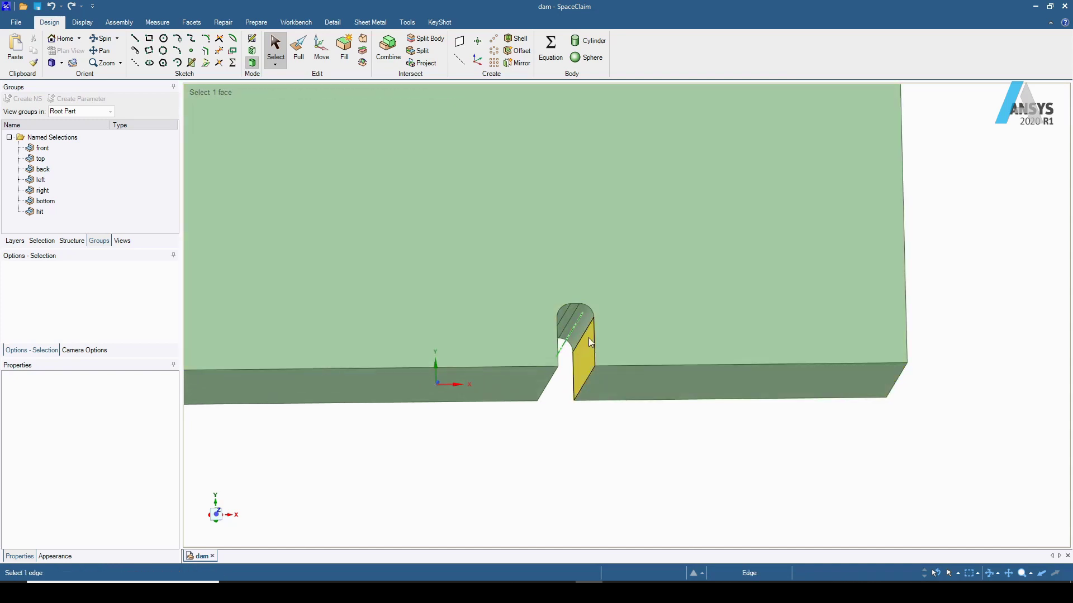
scroll(567, 410, "down", 5)
middle_click_drag(572, 436, 577, 475)
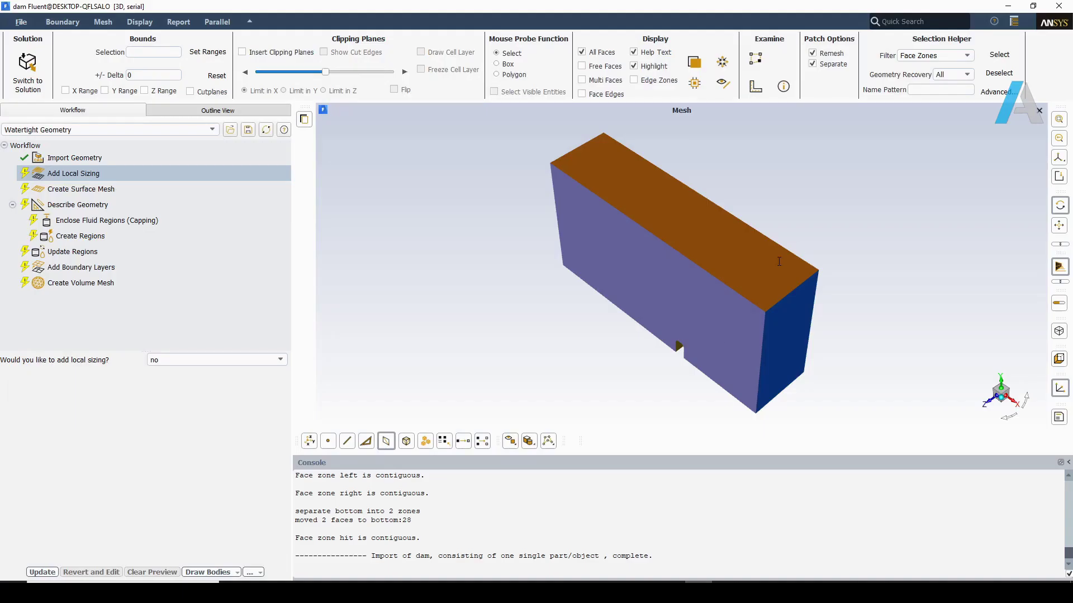
In Fluent, insert a clipping plane limited in Z to expose the inside of the dam geometry.
left_click_drag(831, 257, 861, 277)
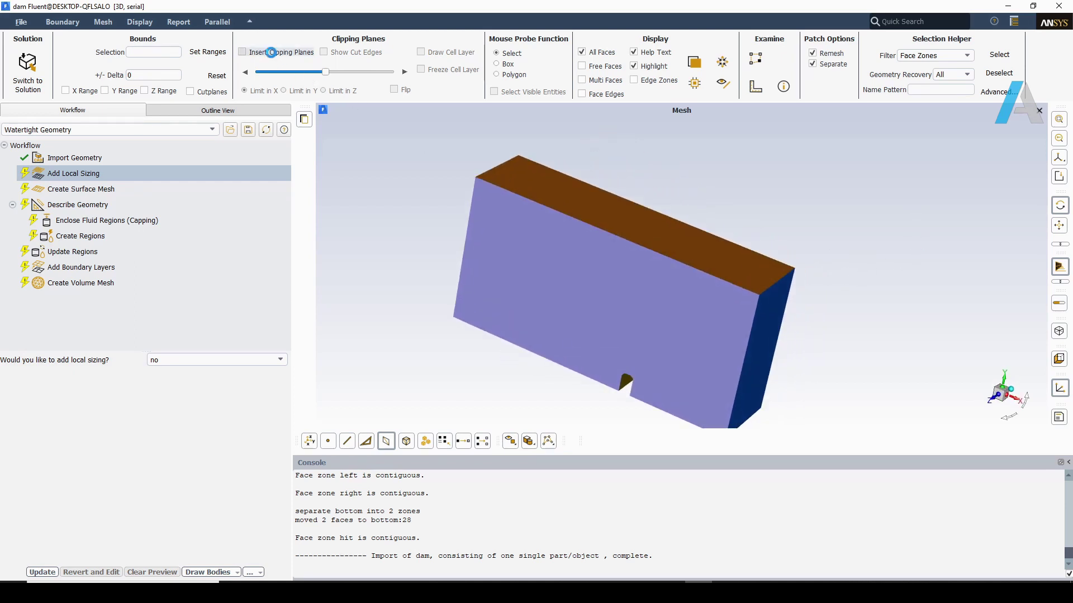
left_click(273, 54)
left_click(284, 91)
left_click(323, 90)
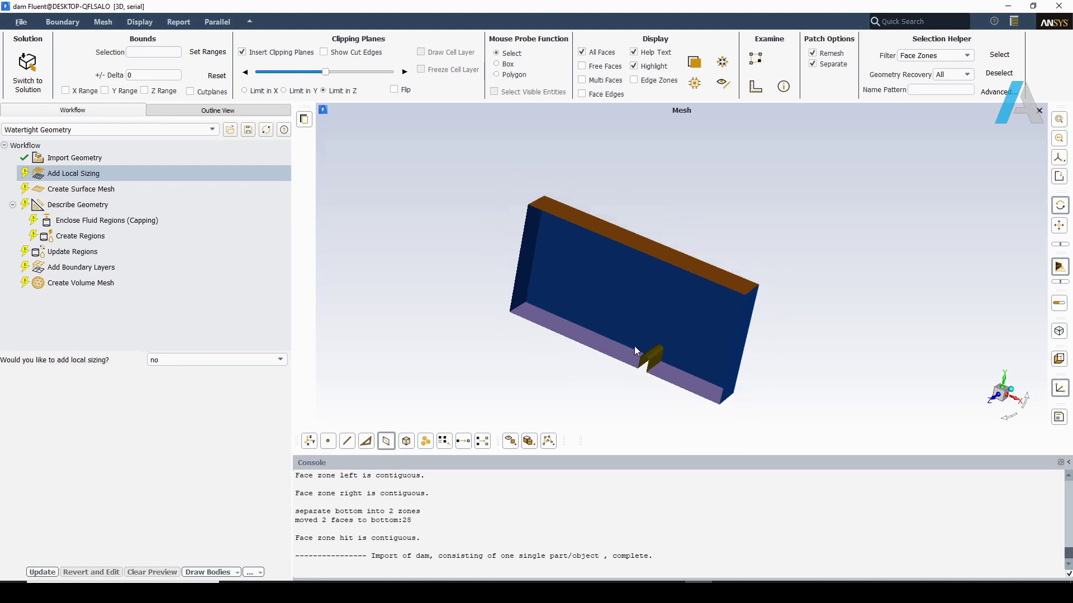
scroll(706, 400, "up", 1)
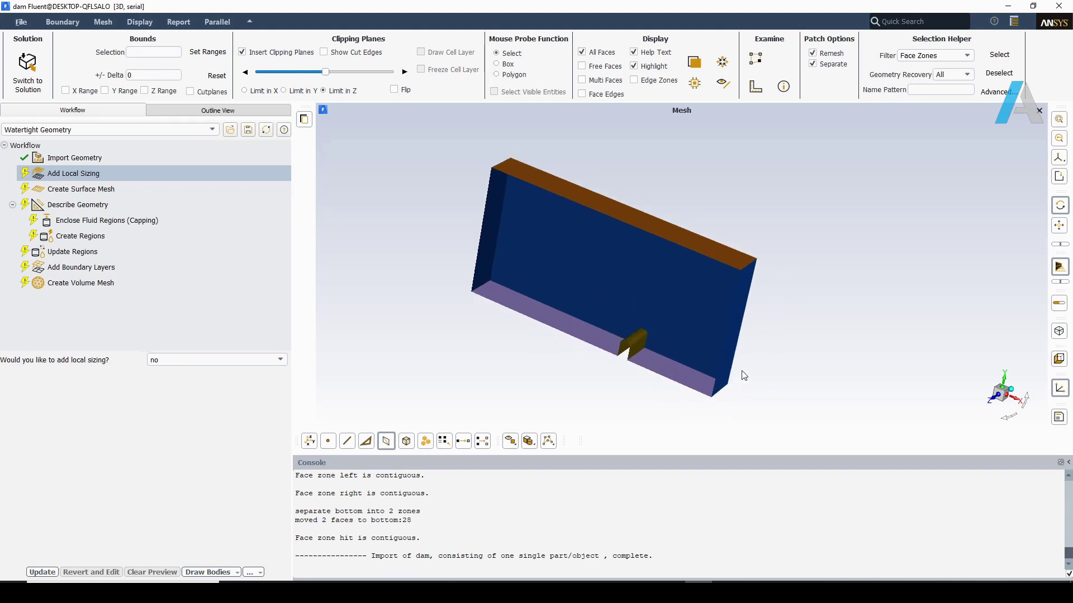
left_click_drag(579, 385, 799, 369)
scroll(686, 405, "up", 1)
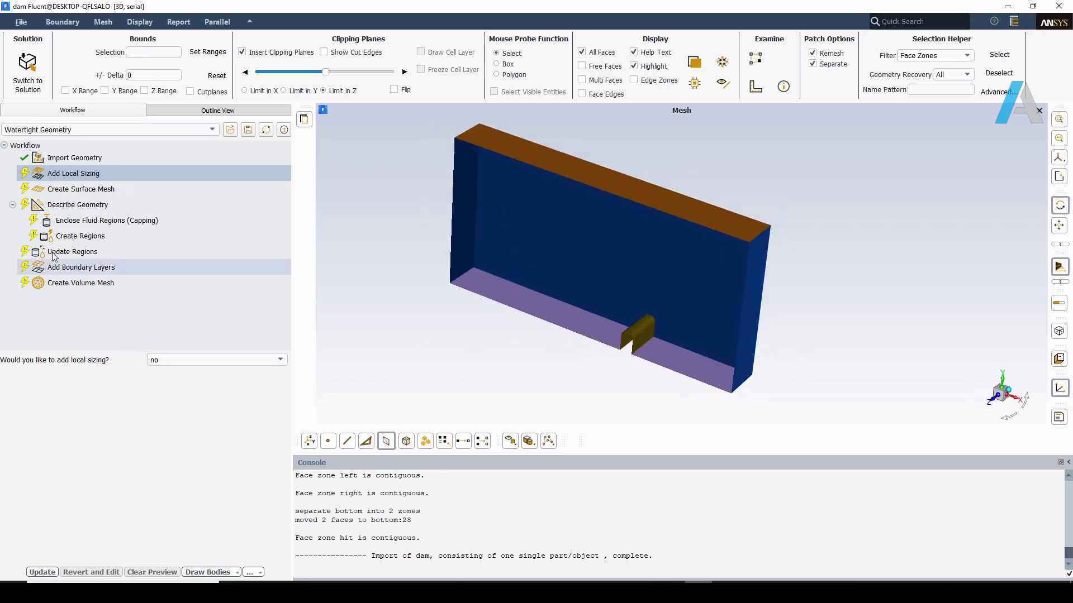
Add a face size local sizing on the hit face zone with a target mesh size of 2.5.
left_click(280, 359)
left_click(206, 371)
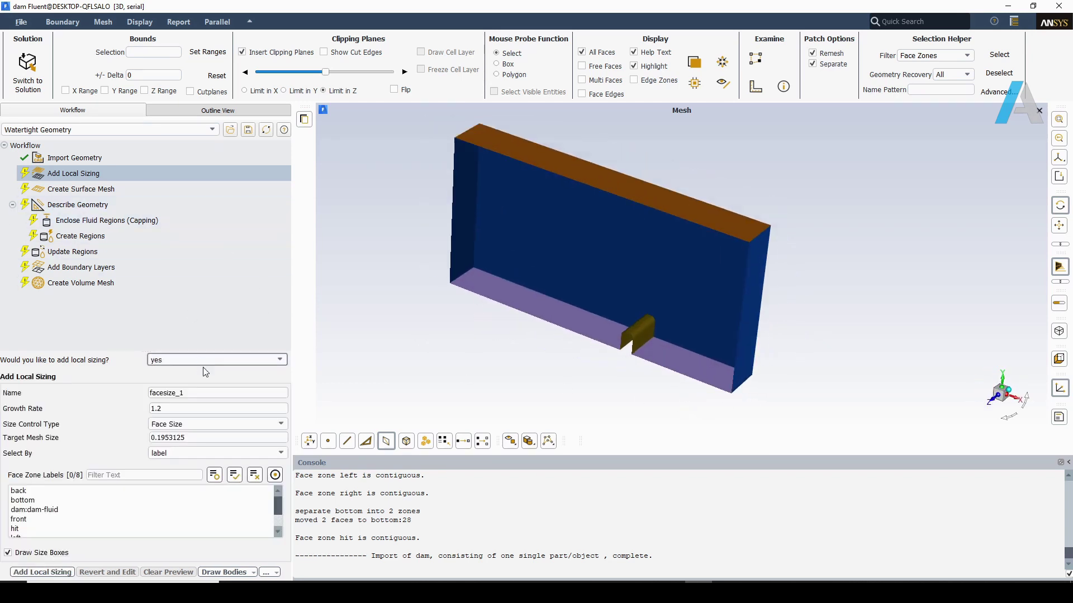
left_click(22, 529)
scroll(642, 352, "up", 1)
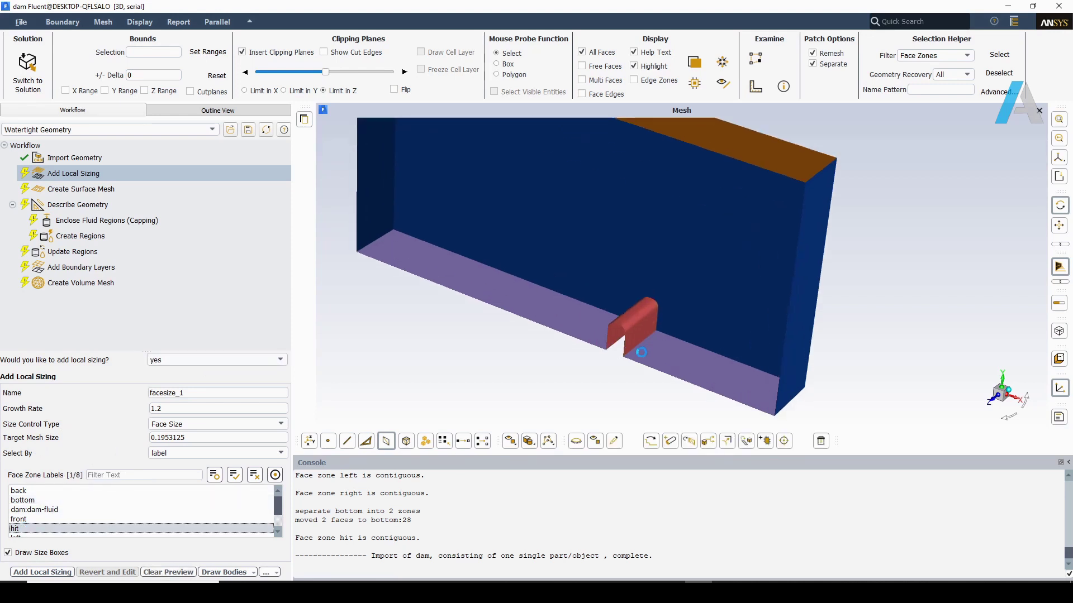
scroll(662, 343, "down", 2)
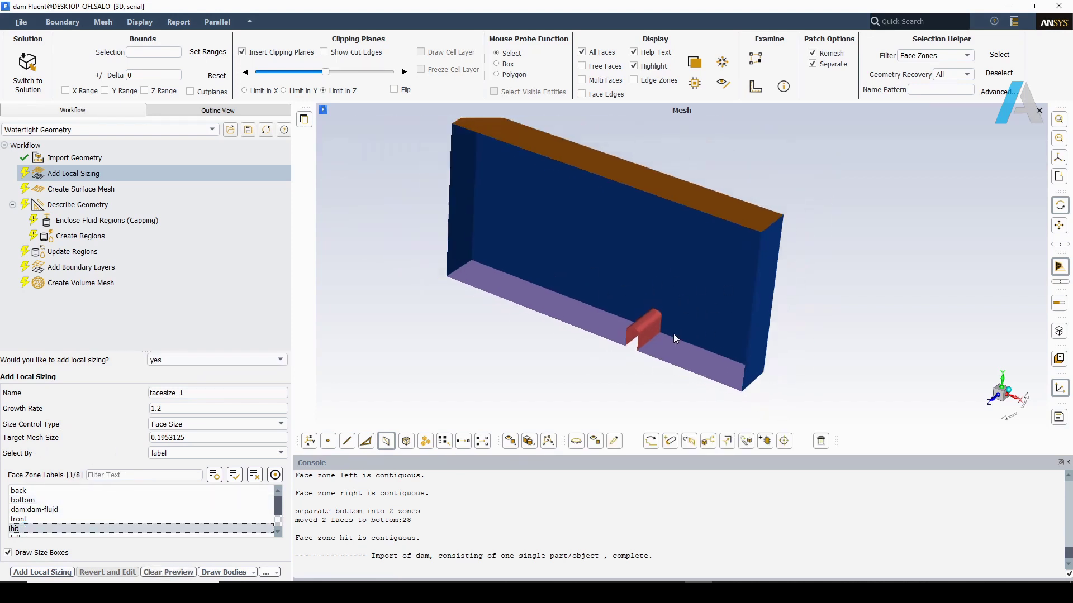
double_click(194, 437)
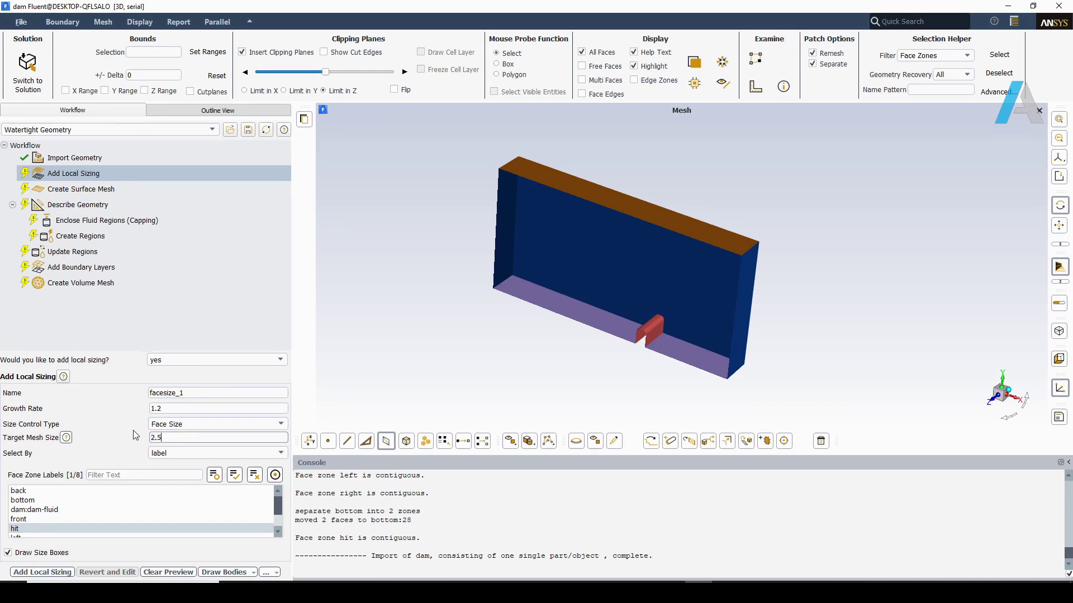
left_click(43, 572)
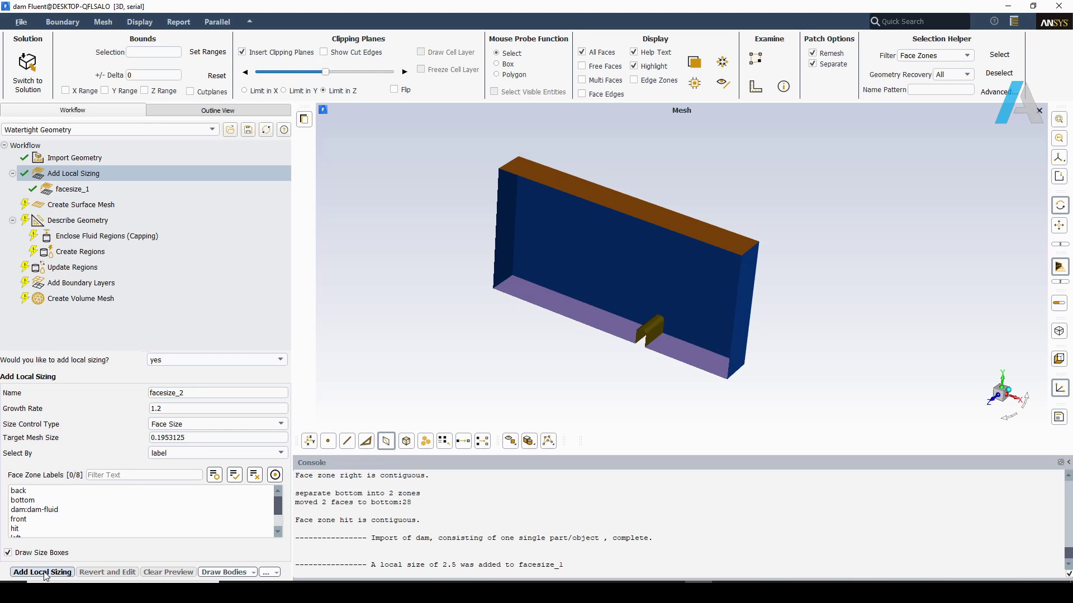
left_click(64, 190)
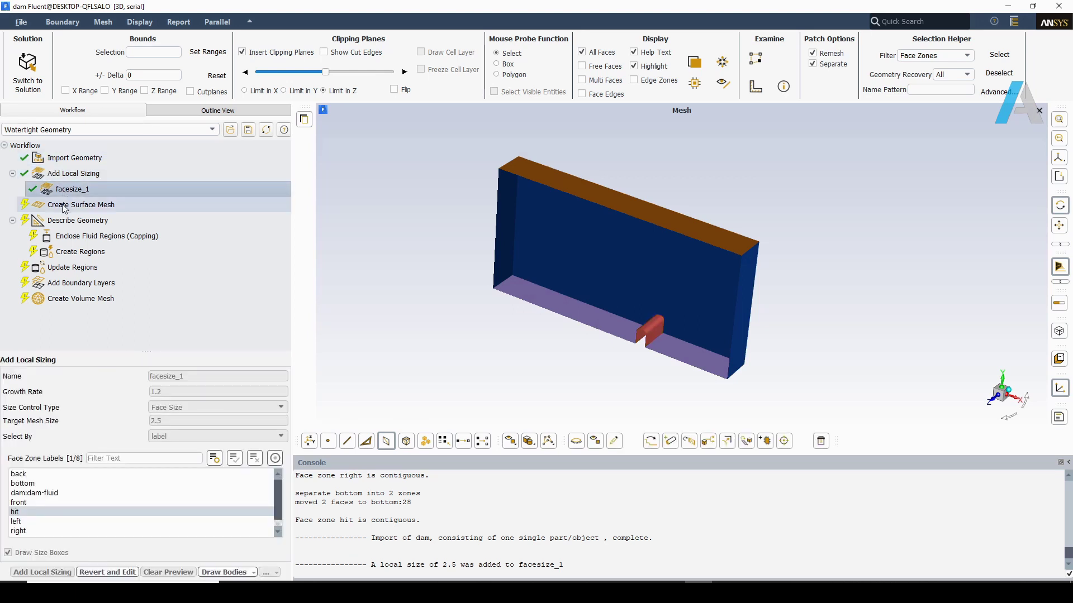
Create the surface mesh with minimum size 2.5, maximum size 4 and curvature normal angle 14.
left_click(64, 206)
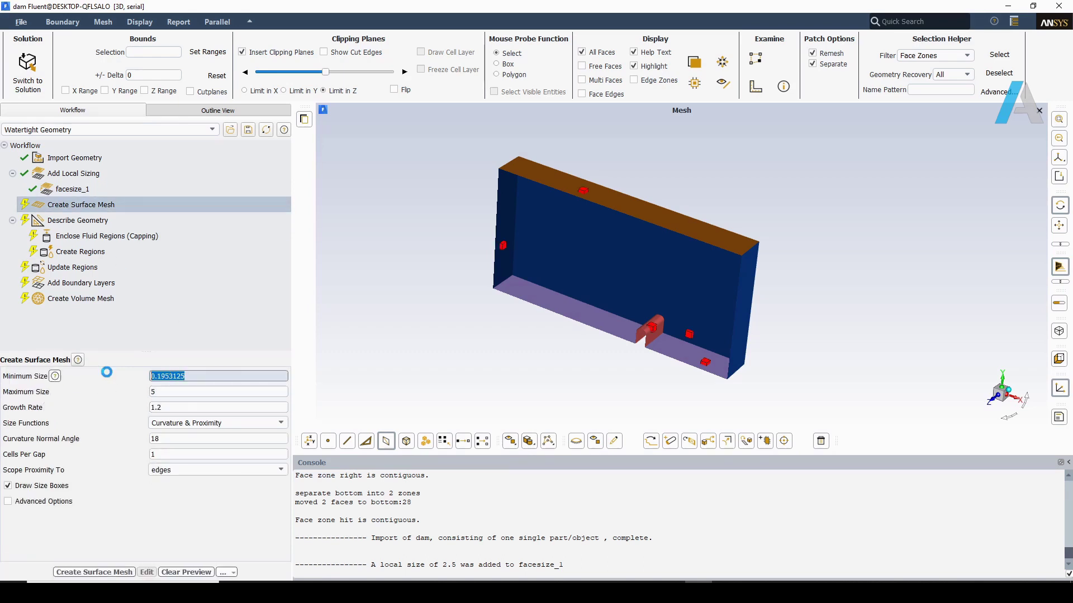
key("Tab")
type("4")
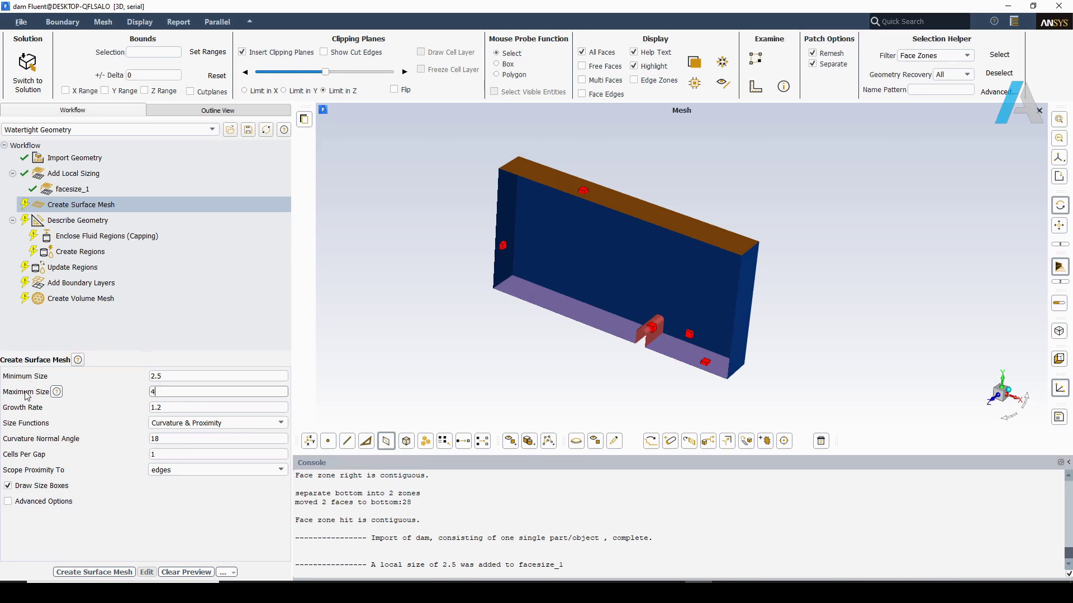
scroll(671, 350, "up", 3)
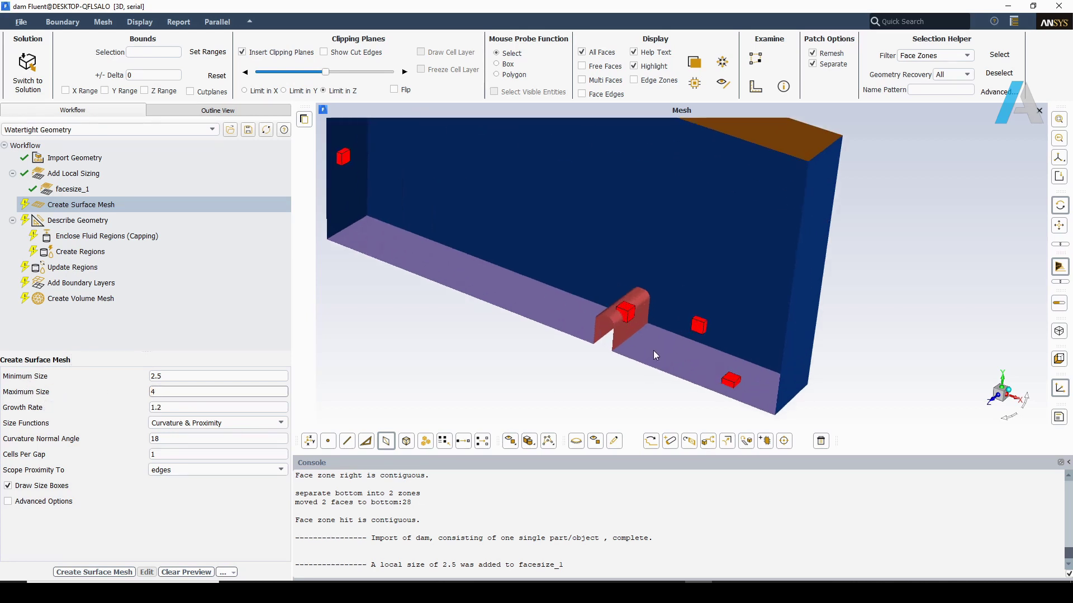
scroll(646, 352, "down", 4)
double_click(149, 439)
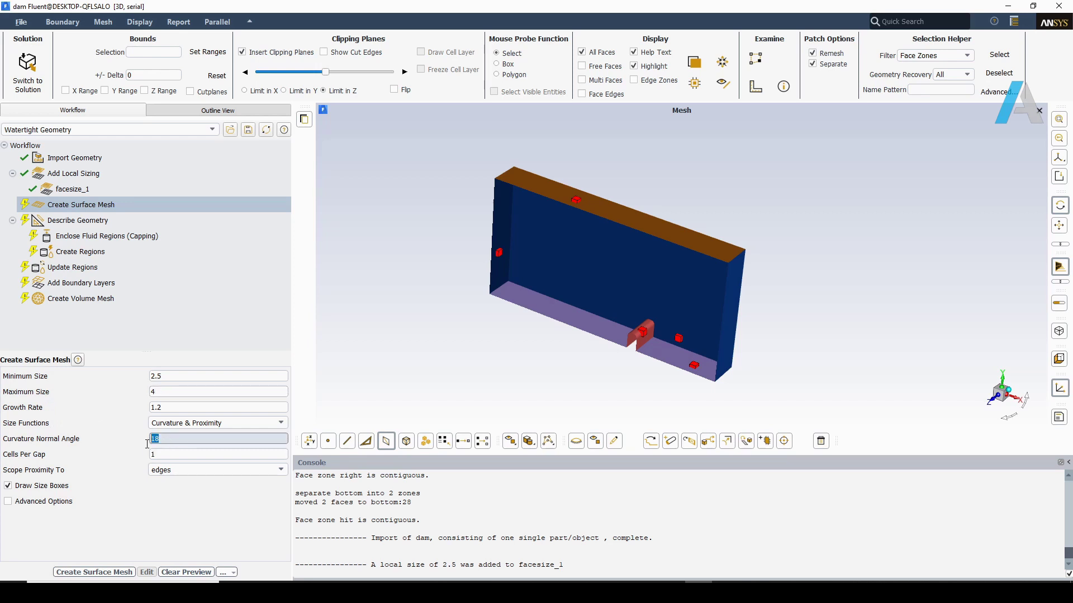
type("14")
left_click(123, 573)
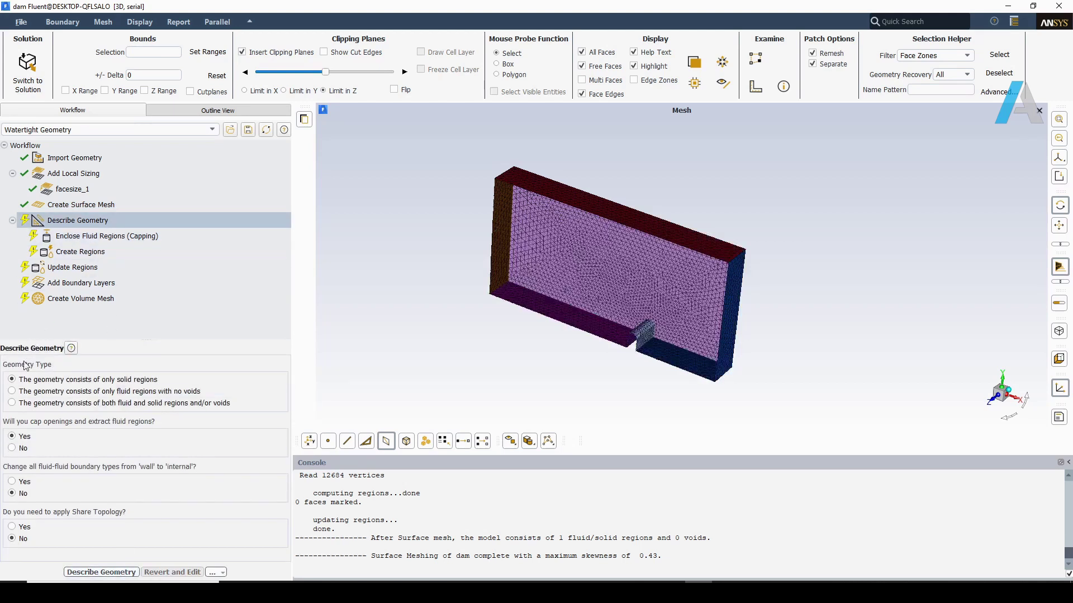
Describe the geometry as only fluid regions with no voids, and update the boundaries with all of them as walls.
left_click(22, 393)
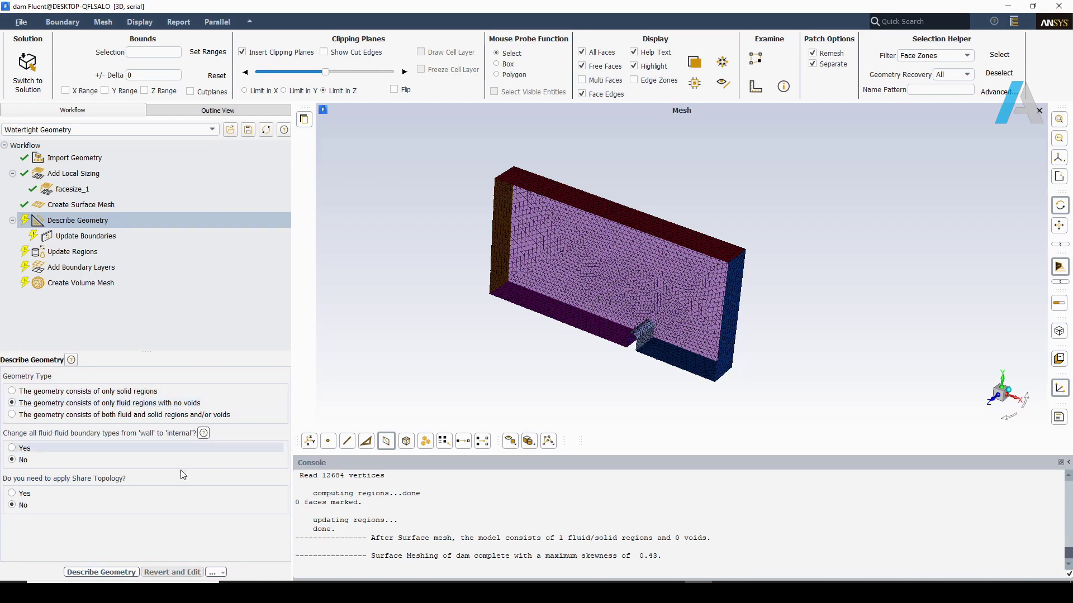
left_click(124, 572)
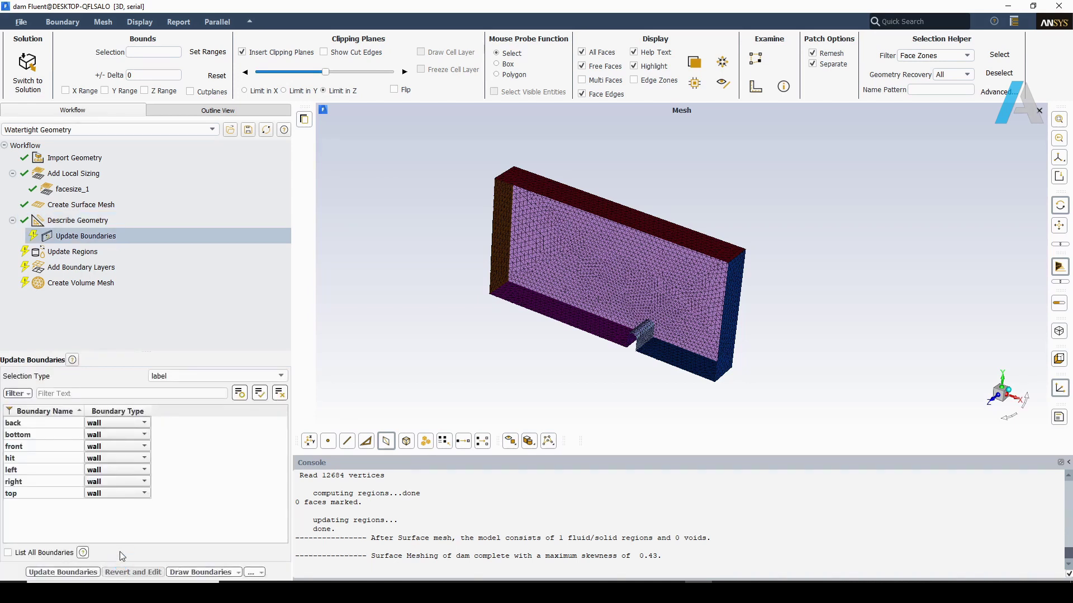
left_click(63, 572)
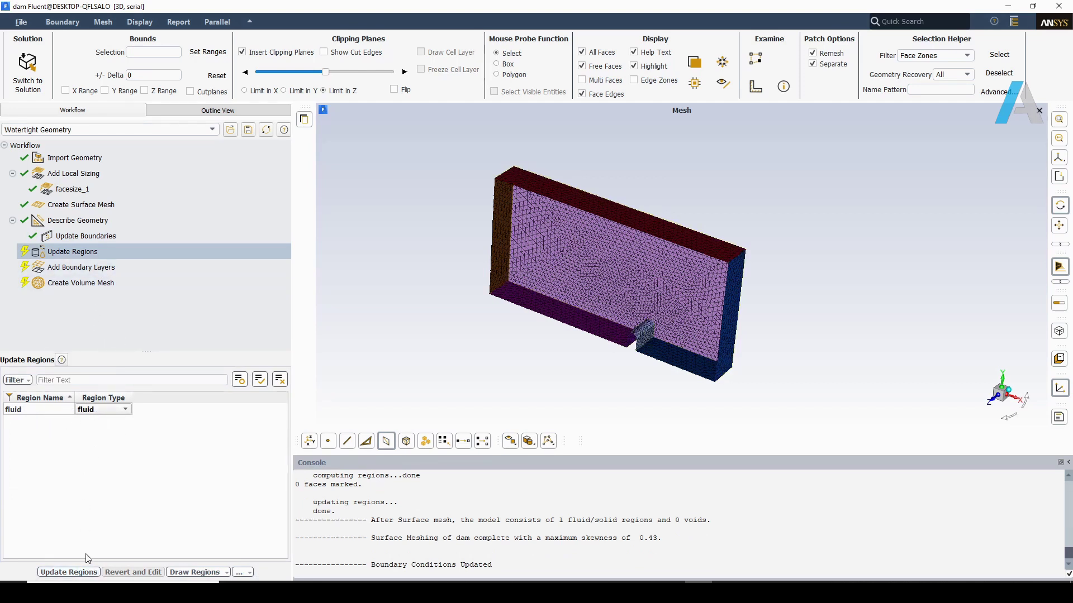
Update the regions with the fluid type and add 3 smooth-transition boundary layers on the walls of the fluid regions.
left_click(80, 573)
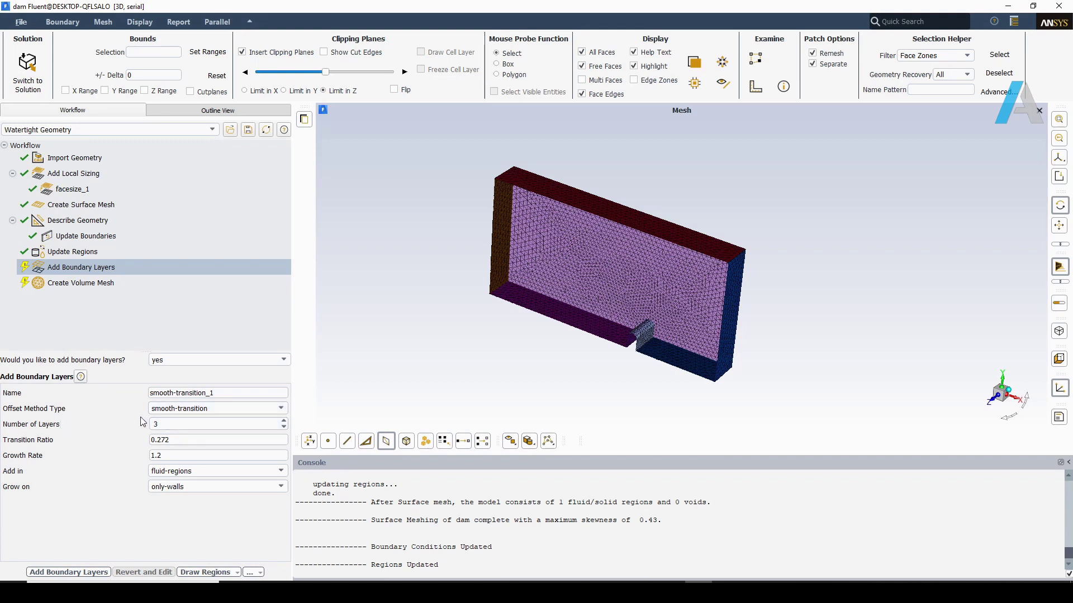
left_click(87, 574)
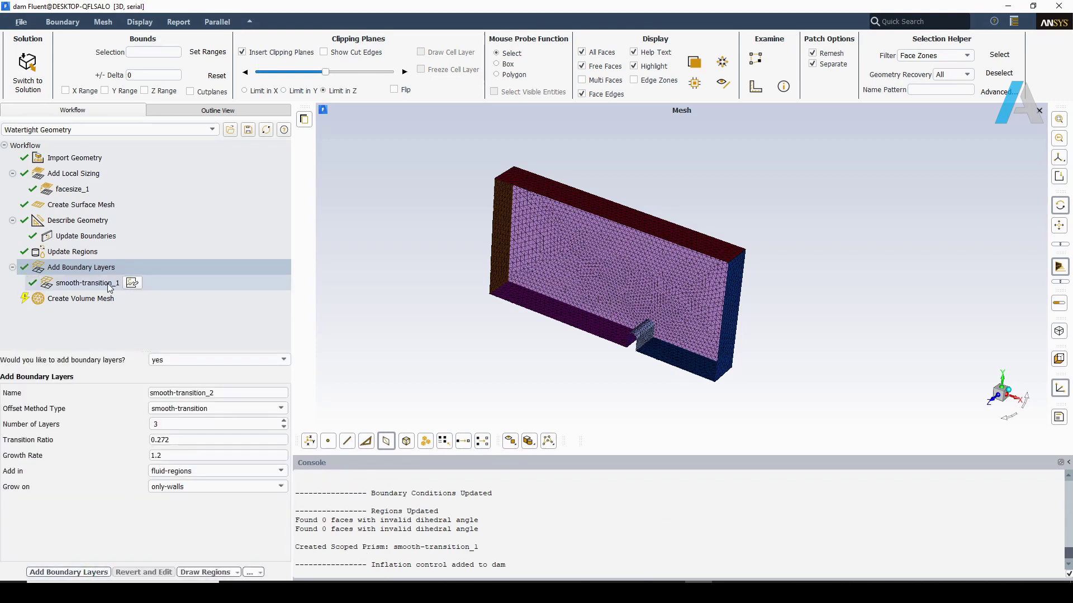
Generate the volume mesh with the poly-hexcore fill type.
left_click(94, 298)
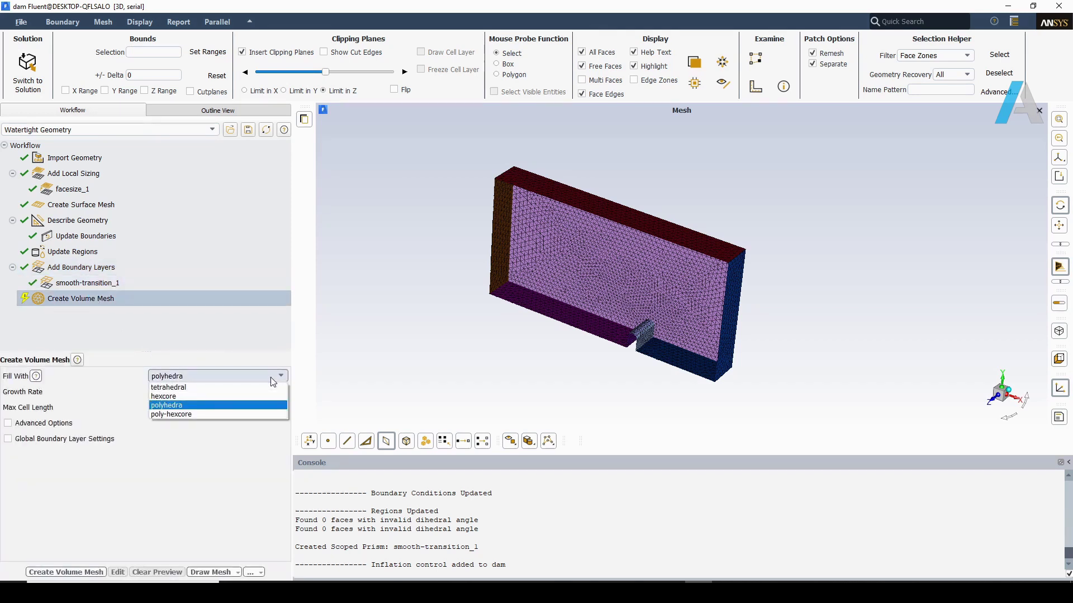
left_click(197, 415)
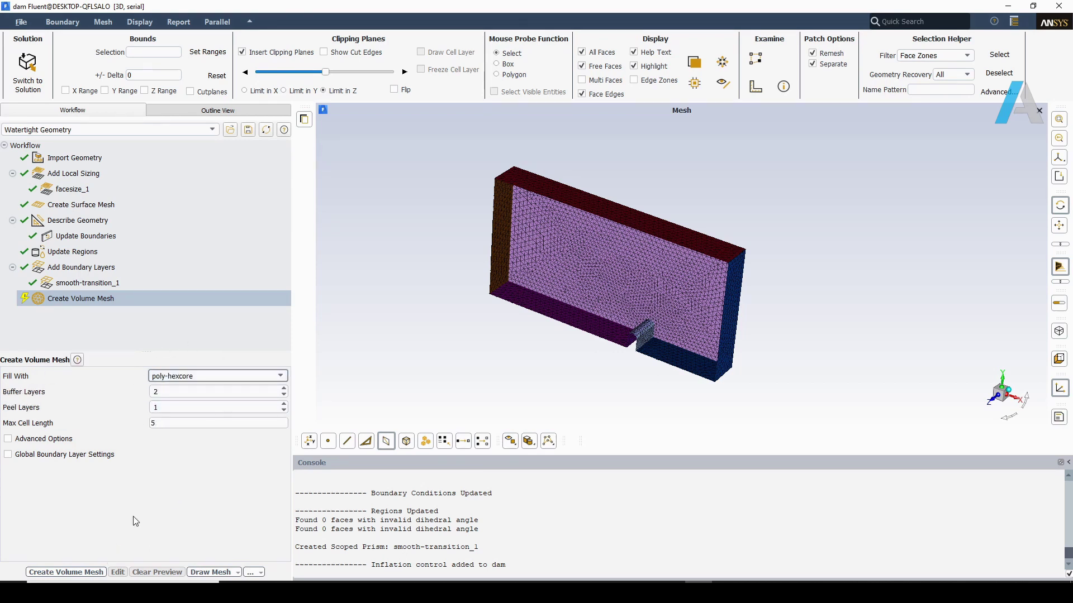
left_click(84, 572)
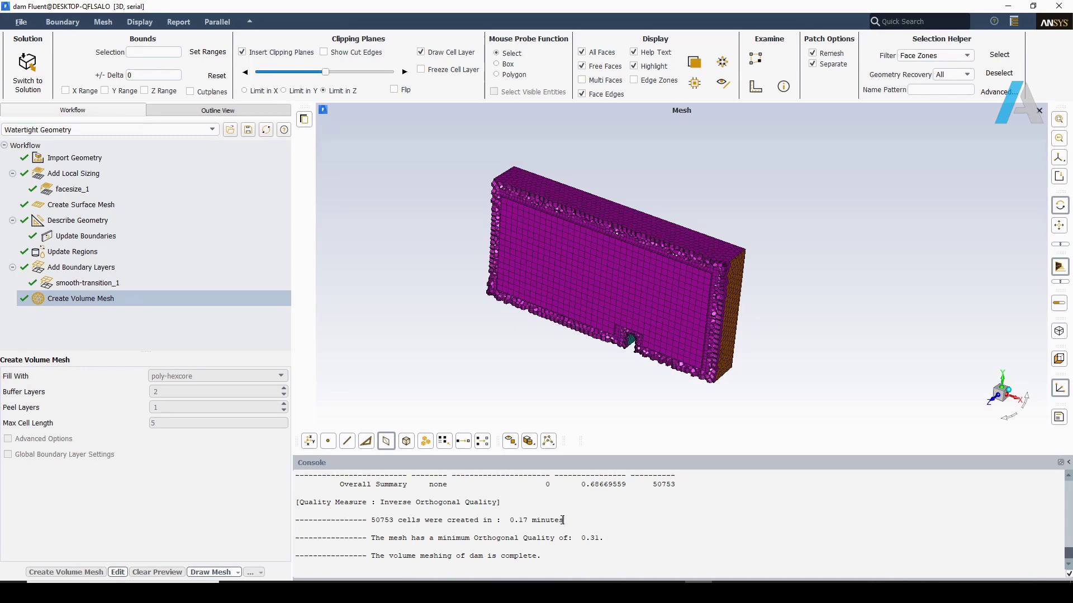
Examine the reported cell count and the Z-clipped volume mesh from the front, back and underside.
left_click_drag(564, 521, 510, 521)
left_click_drag(756, 259, 805, 301)
left_click_drag(887, 389, 972, 413)
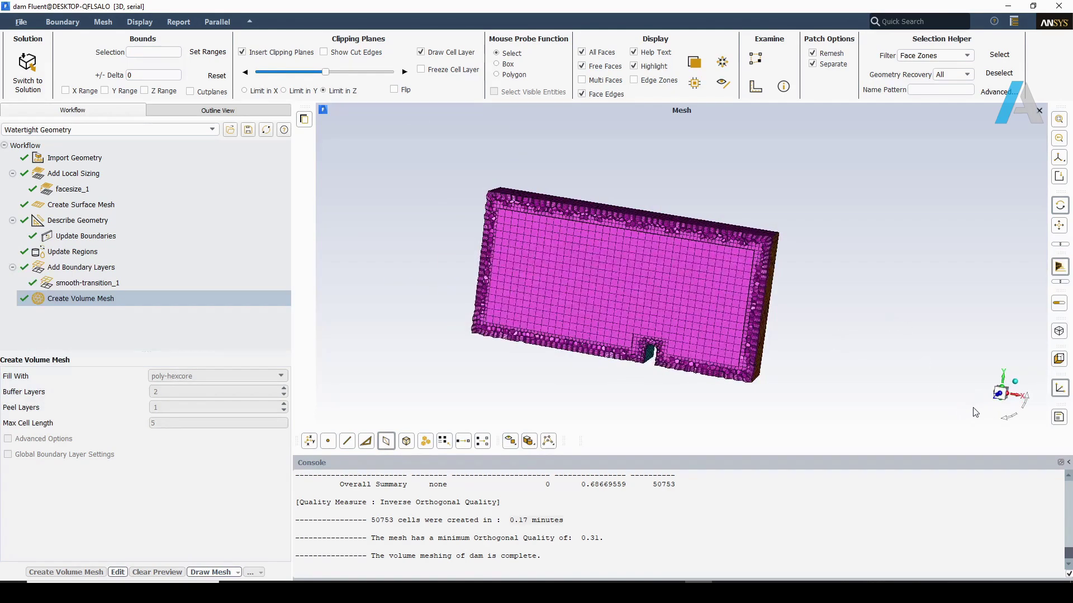
left_click(999, 396)
scroll(837, 273, "up", 3)
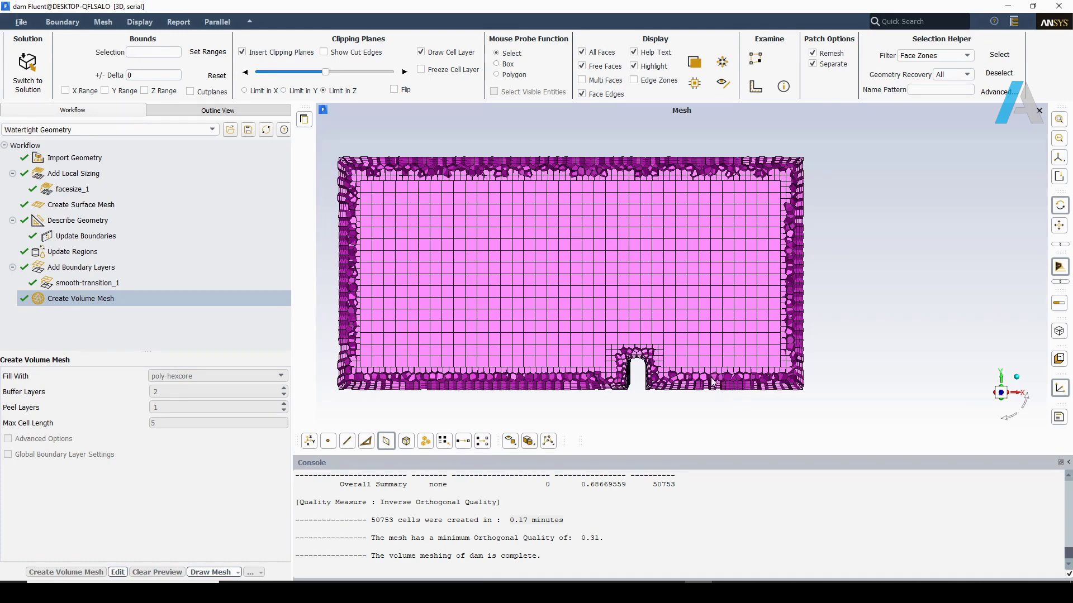
scroll(856, 282, "down", 2)
scroll(866, 277, "up", 2)
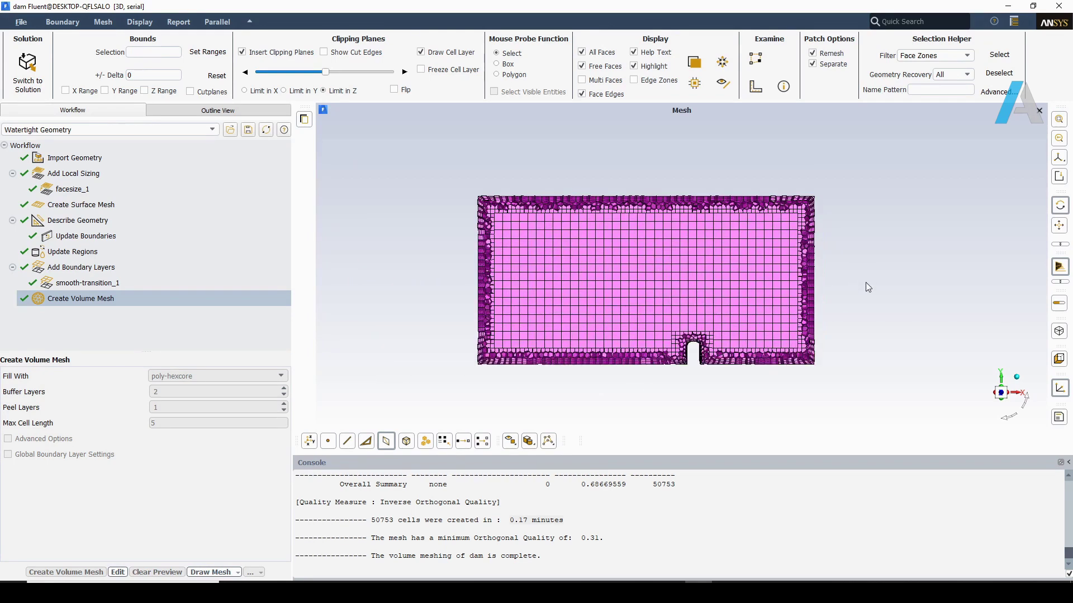
scroll(857, 358, "down", 2)
left_click_drag(866, 242, 540, 304)
scroll(775, 303, "up", 3)
scroll(775, 304, "down", 5)
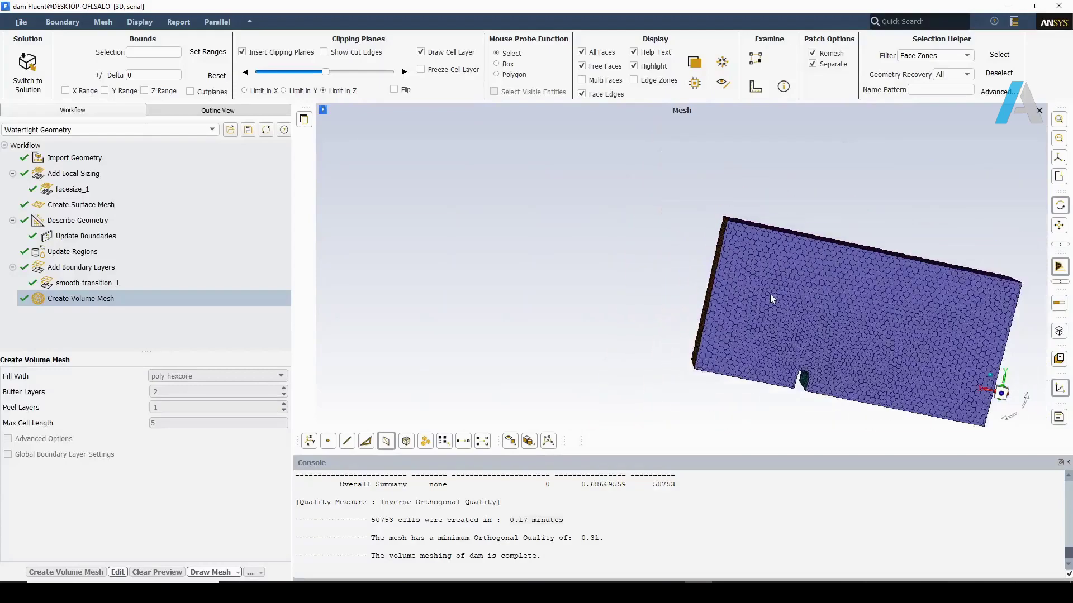
mouse_move(1002, 359)
left_mouse_down()
mouse_move(961, 344)
mouse_move(982, 364)
left_mouse_up()
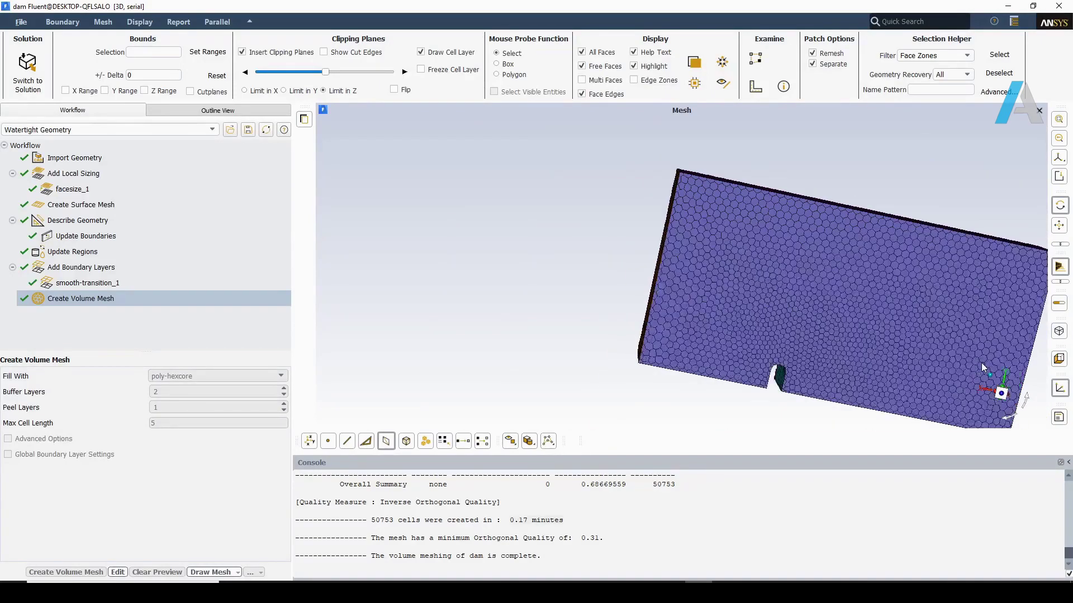
left_click_drag(853, 347, 881, 371)
left_click(1006, 380)
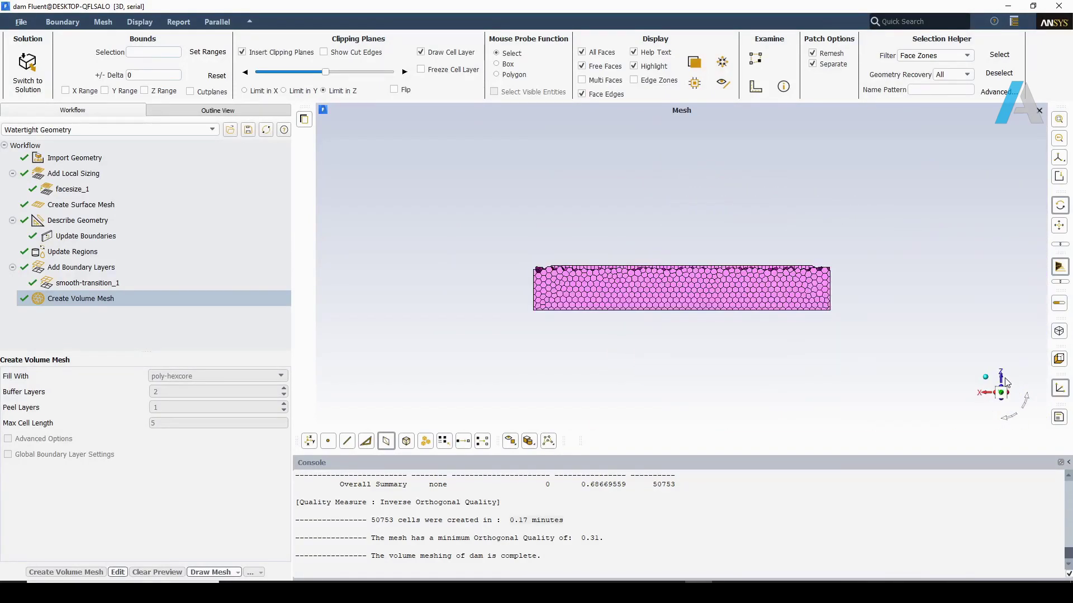
left_click(990, 397)
left_click_drag(900, 369, 858, 316)
Inspect the internal cells with clipping planes in X, Y and Z, and check the mesh's minimum orthogonal quality.
left_click(244, 90)
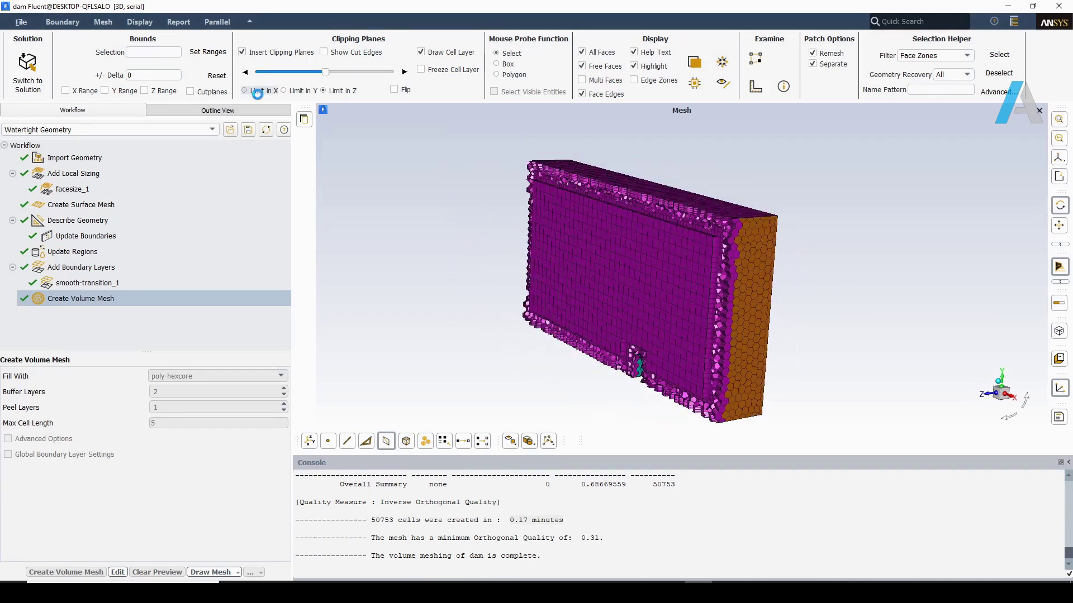
left_click_drag(630, 271, 648, 258)
scroll(648, 259, "up", 5)
scroll(661, 276, "down", 2)
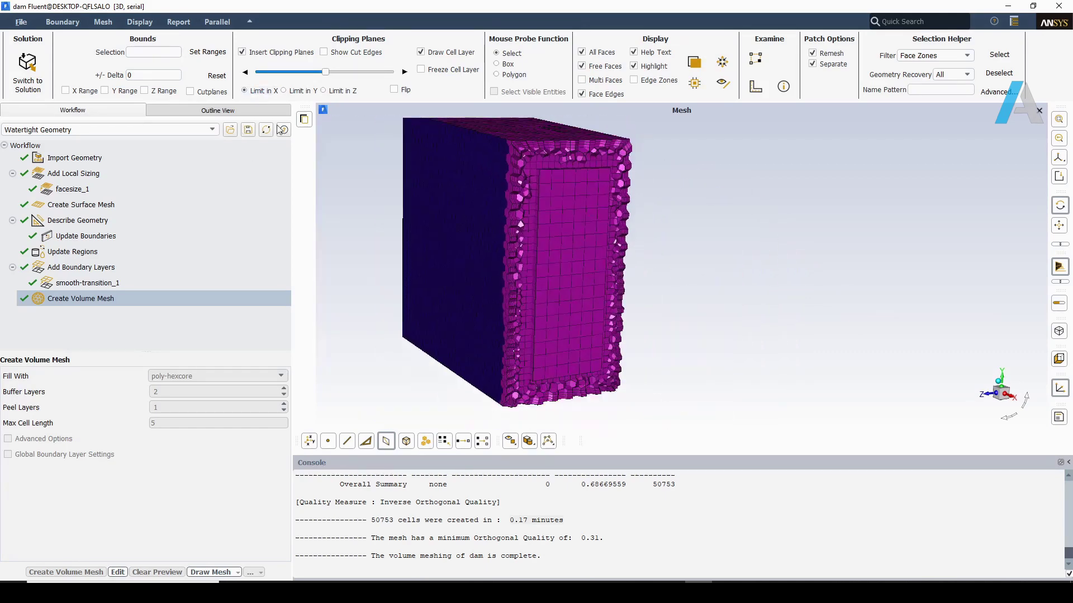
left_click(311, 90)
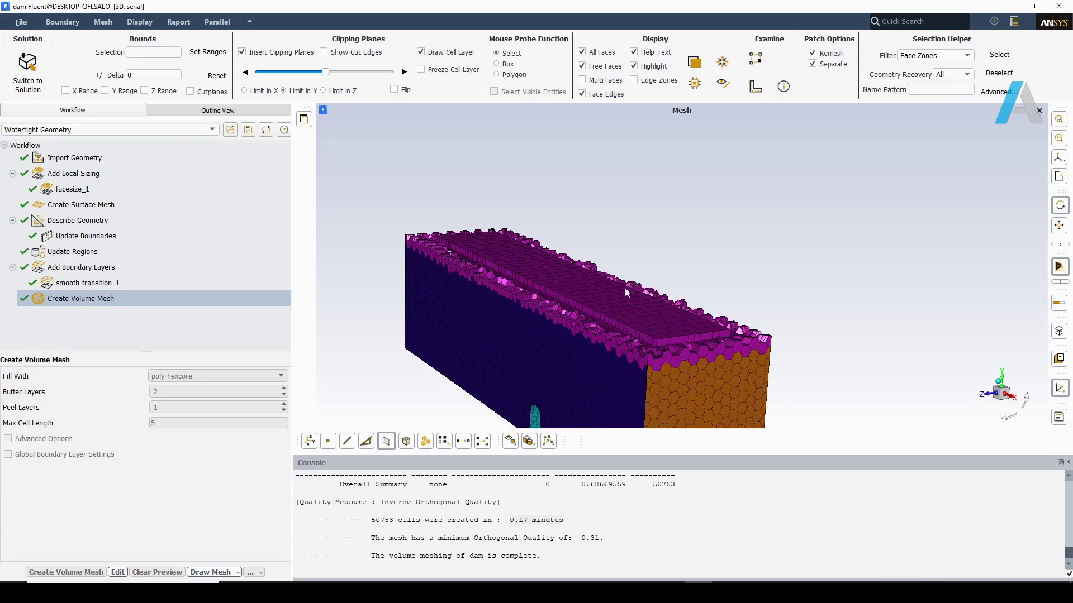
left_click_drag(564, 313, 589, 373)
left_click(324, 91)
left_click_drag(592, 324, 837, 338)
left_click_drag(600, 539, 446, 538)
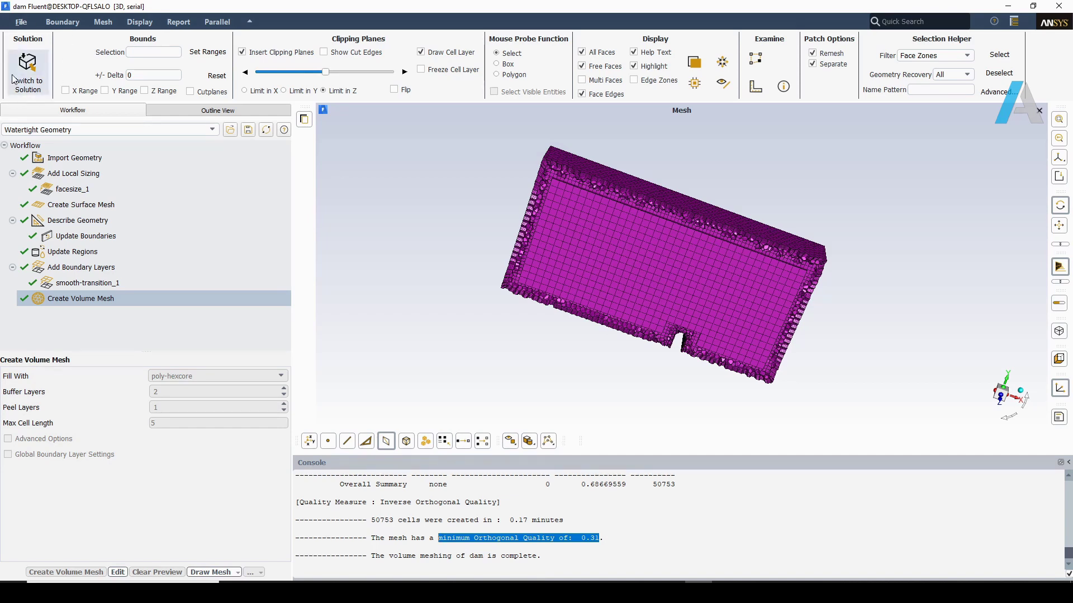
Switch the completed mesh from meshing mode to solution mode.
left_click(29, 62)
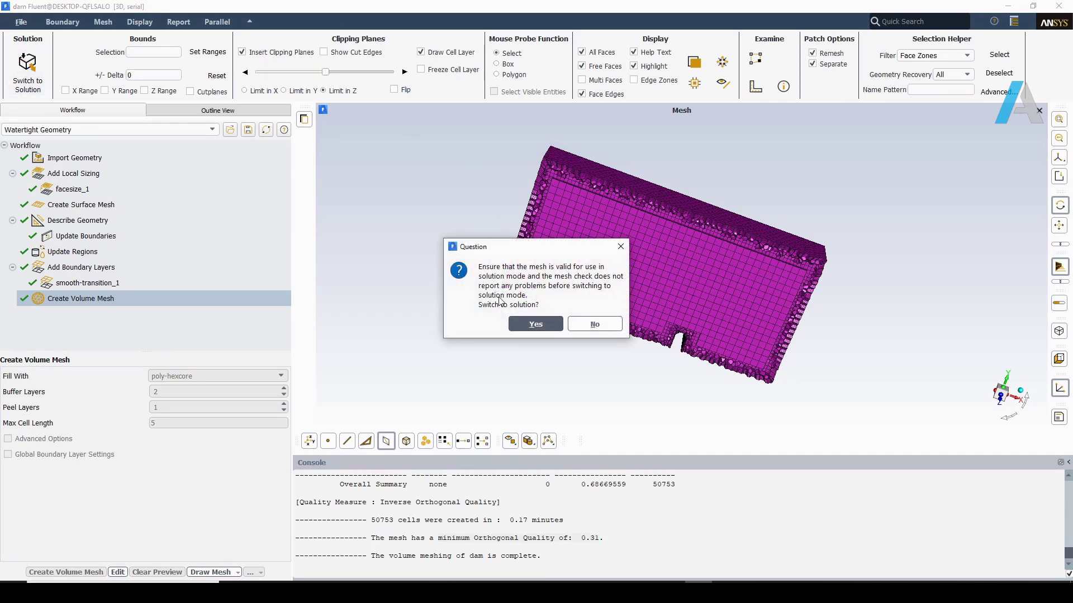
left_click(535, 323)
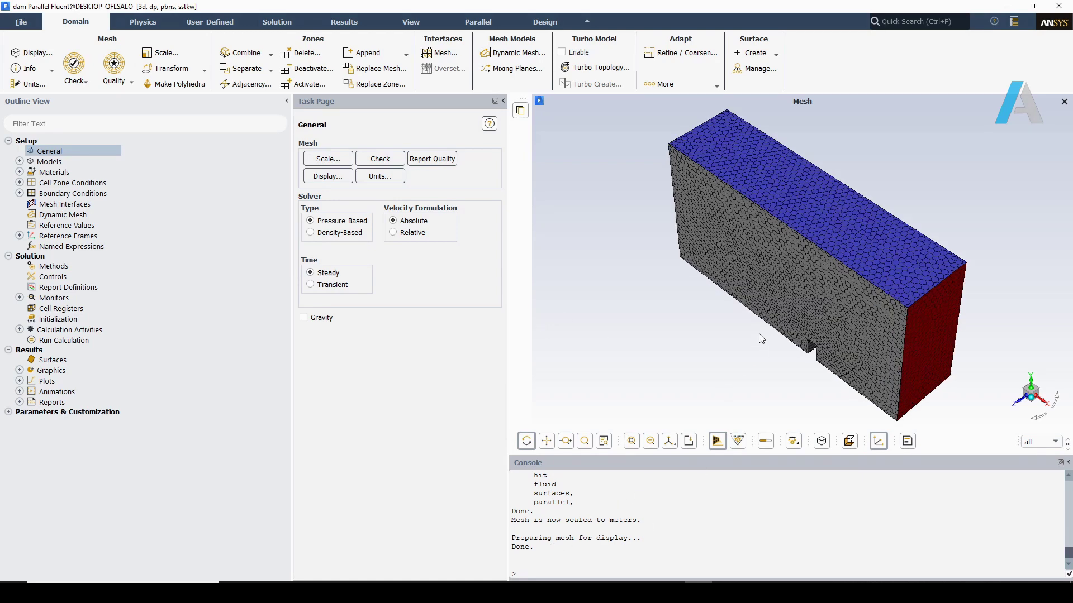
scroll(917, 332, "up", 1)
Enable gravity with a Y acceleration of -9.81 m/s2 and make the solver transient.
left_click(330, 321)
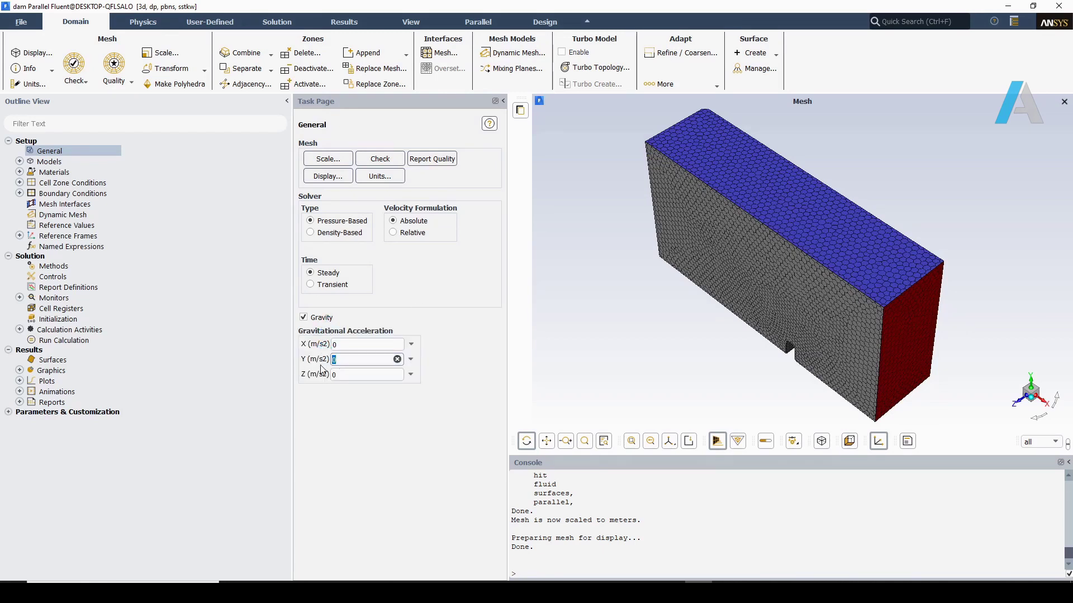
type("-9.81")
left_click(313, 285)
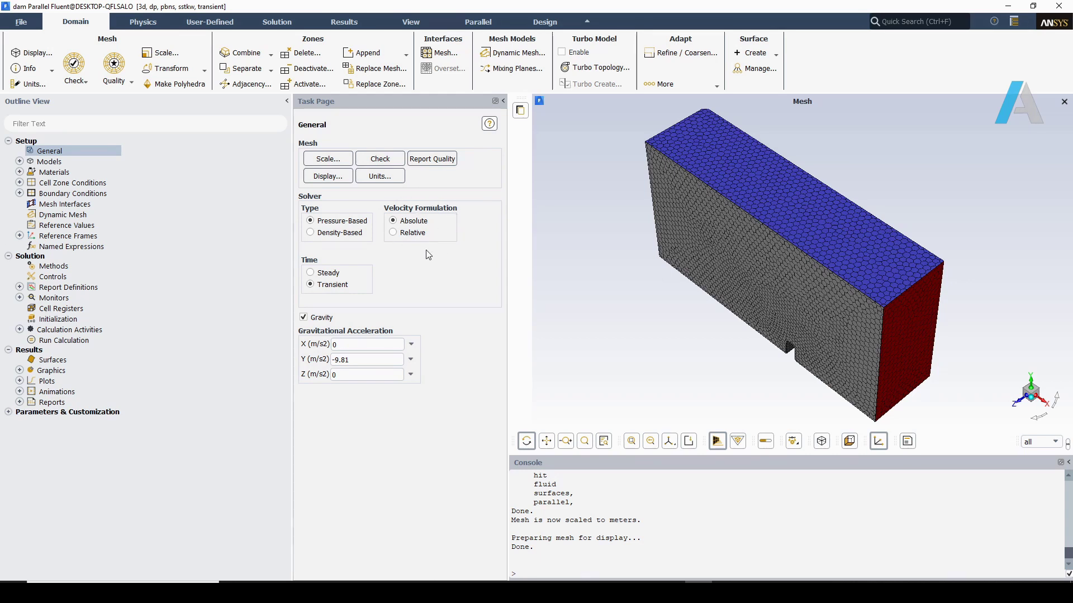
Copy water-liquid (h2o<l>) from the Fluent database into the fluid materials.
left_click(20, 172)
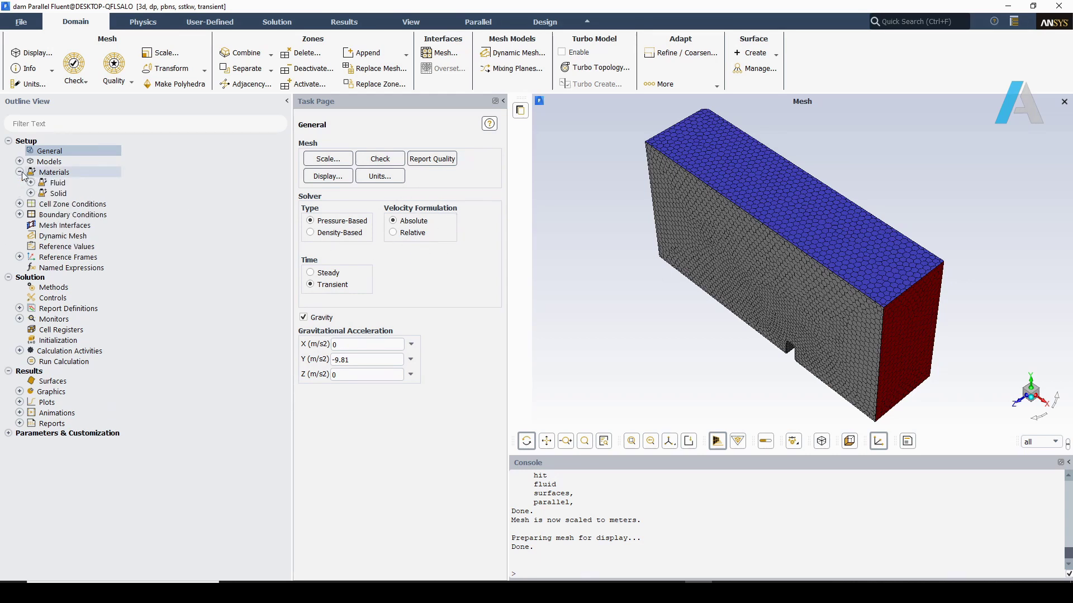
left_click(30, 182)
double_click(66, 194)
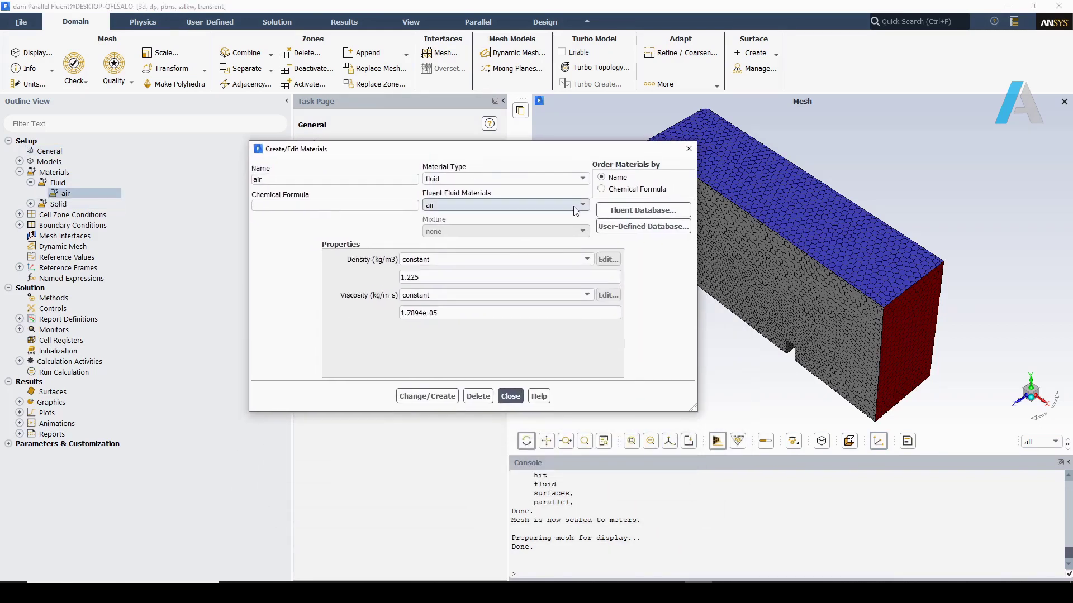
left_click(606, 215)
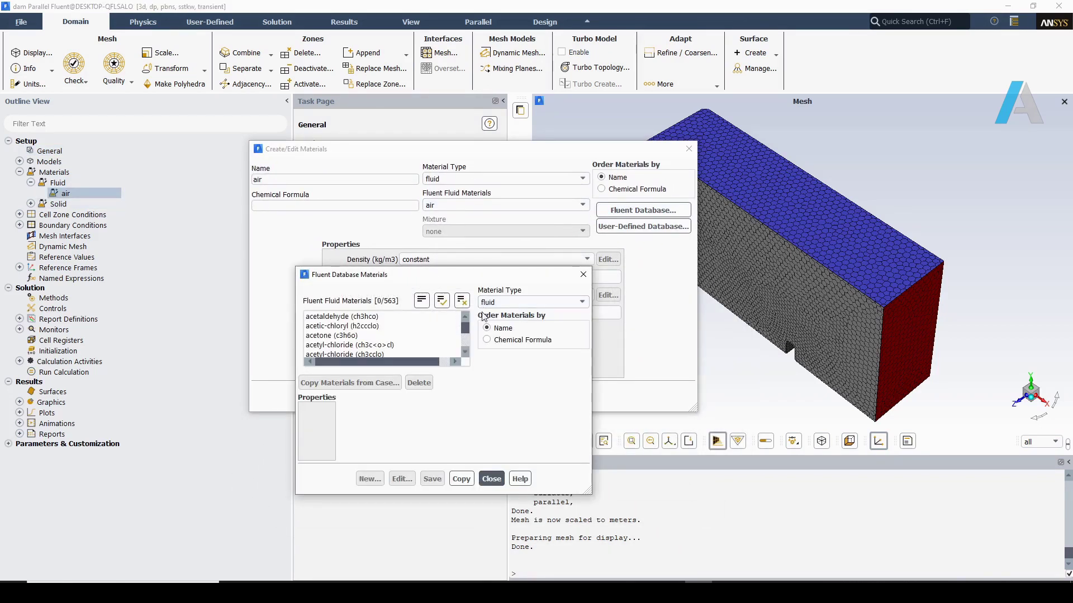
left_click_drag(468, 329, 468, 350)
left_click(340, 335)
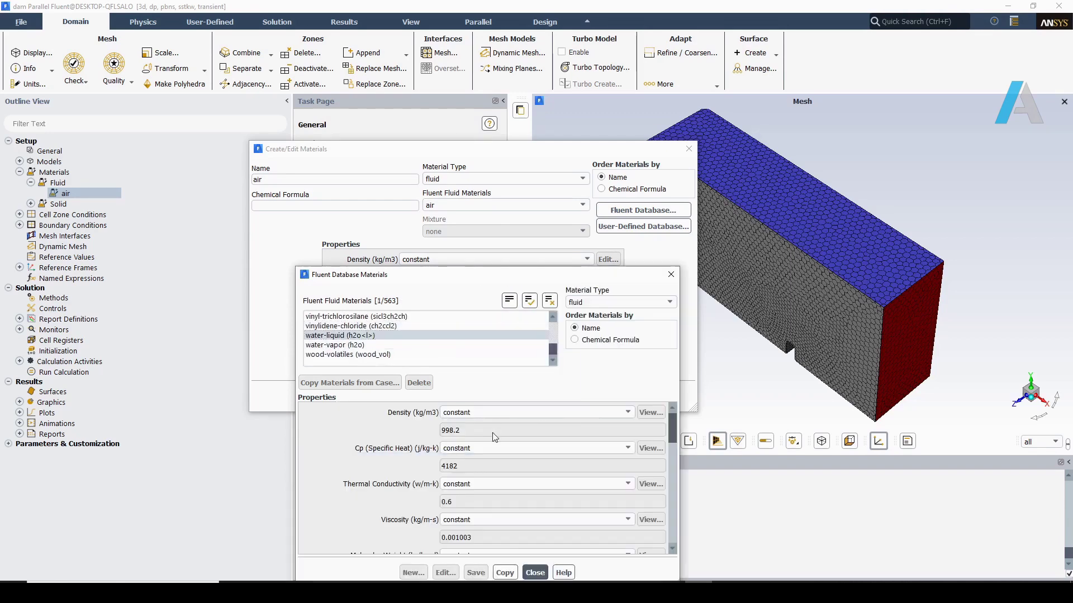
left_click(504, 573)
left_click(536, 573)
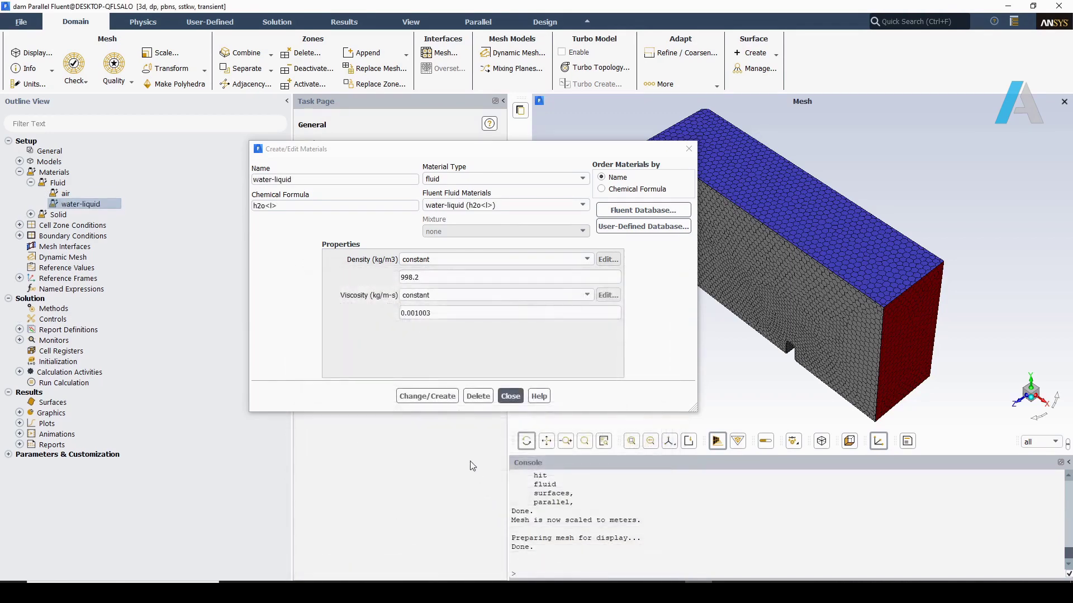
left_click(437, 398)
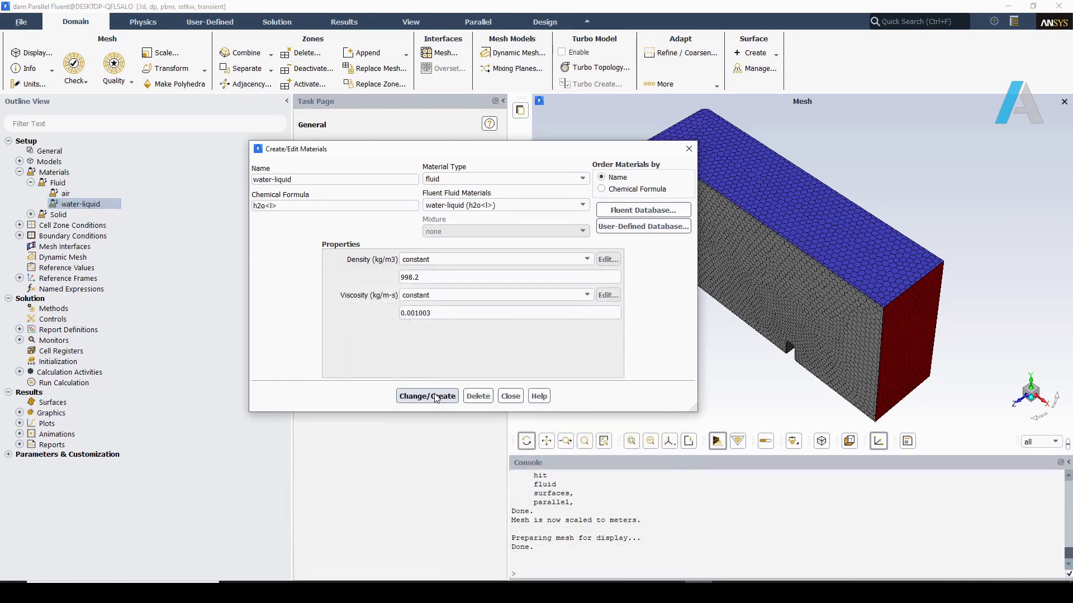
left_click(511, 396)
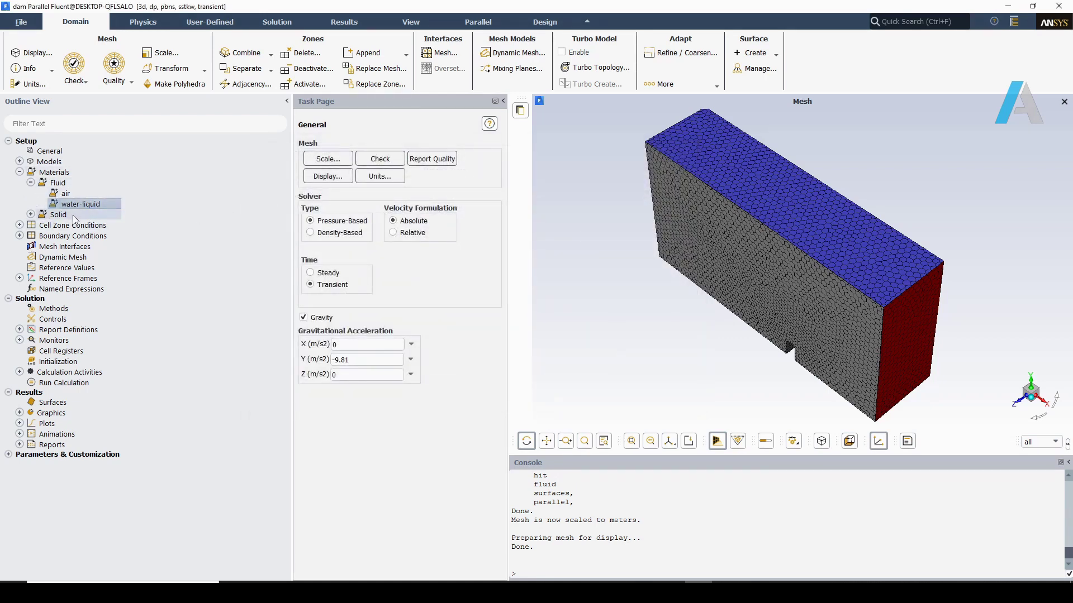
Enable the Volume of Fluid multiphase model with implicit body force, keeping the explicit formulation and 2 Eulerian phases.
left_click(141, 23)
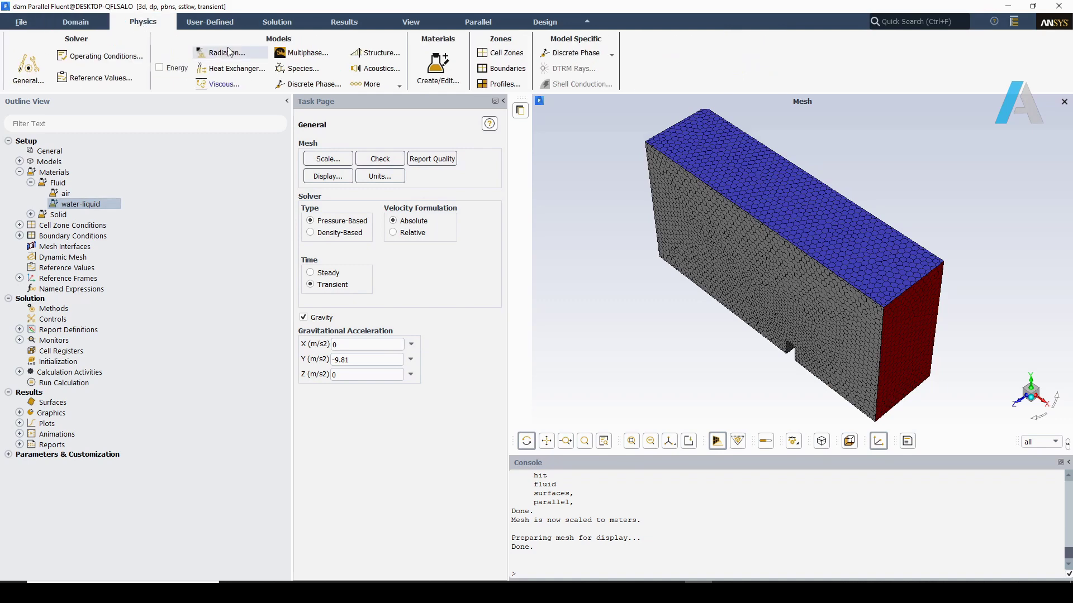
left_click(303, 53)
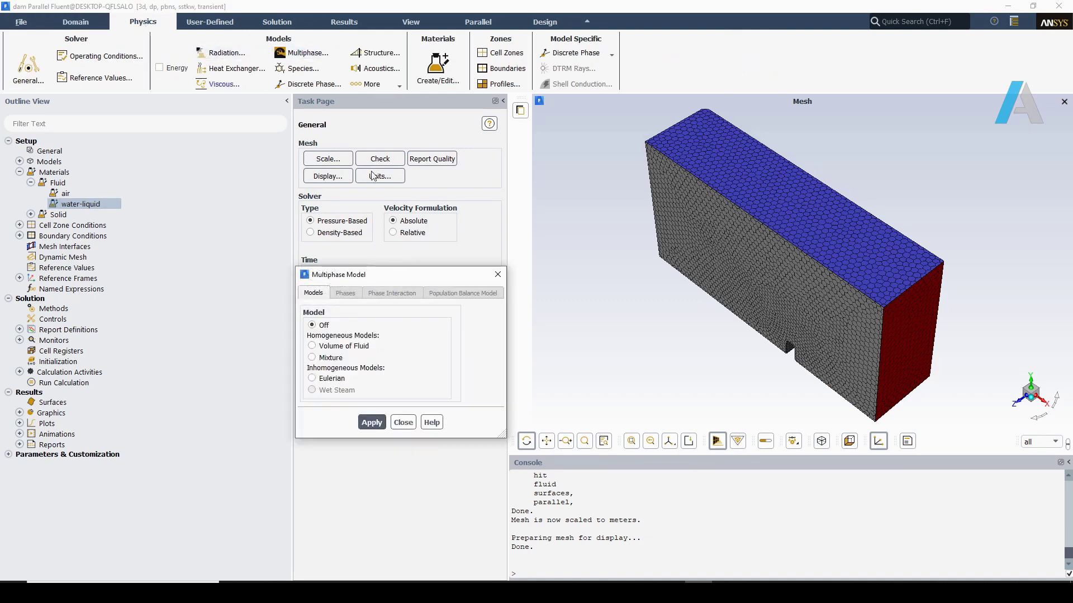
left_click(312, 345)
left_click_drag(386, 206, 376, 99)
left_click(280, 420)
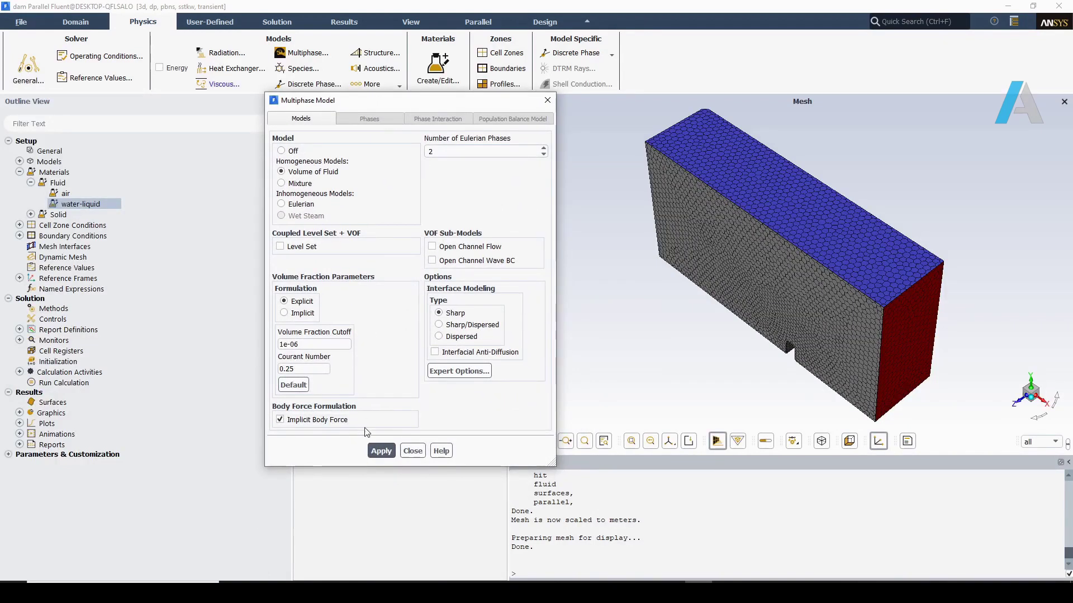
left_click(383, 452)
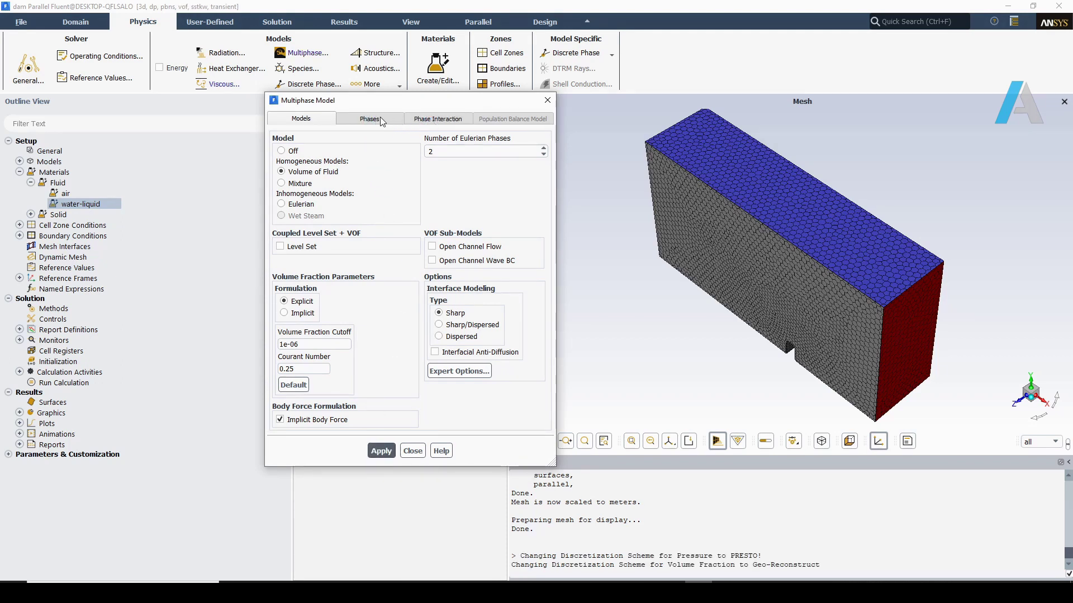
Name the primary phase water and assign water-liquid as its material.
left_click(382, 120)
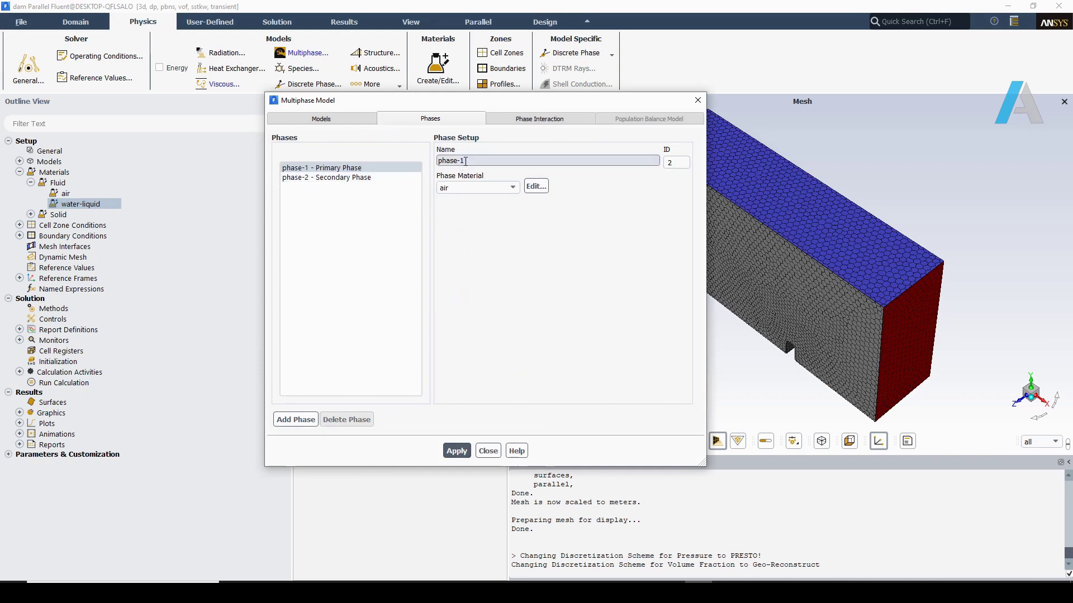
type("water")
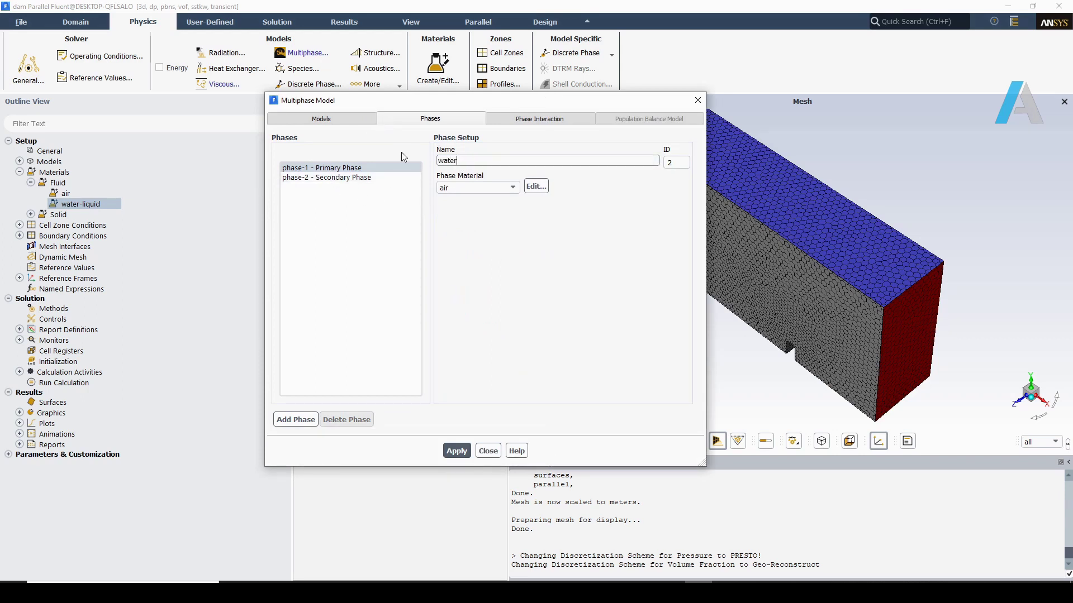
left_click(478, 188)
left_click(464, 212)
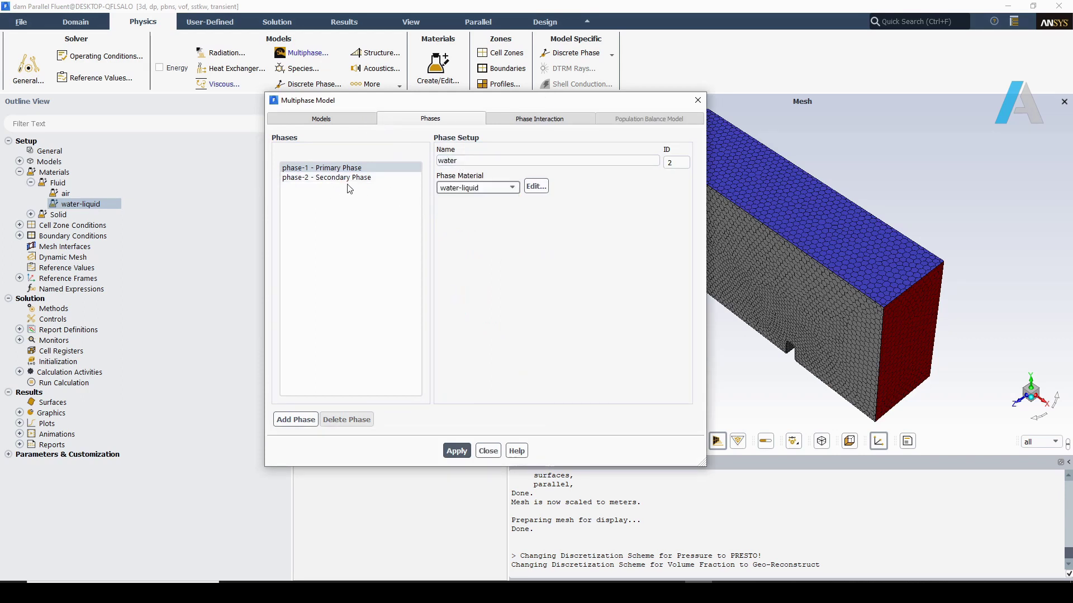
Name the secondary phase air, assign air as its material, and apply the phase setup.
left_click(347, 178)
type("a")
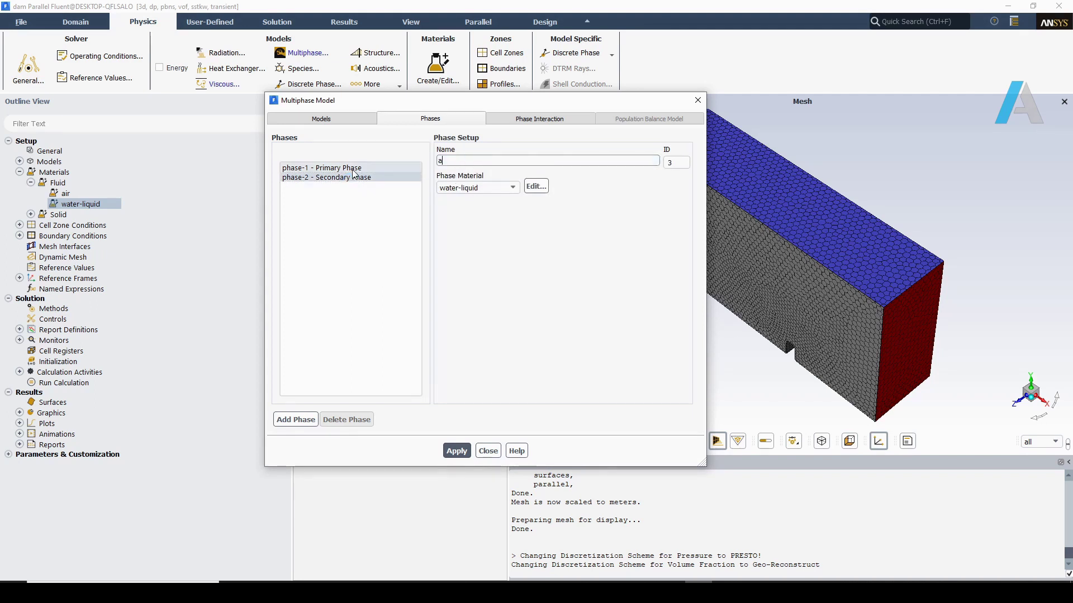
type("ir")
left_click(454, 189)
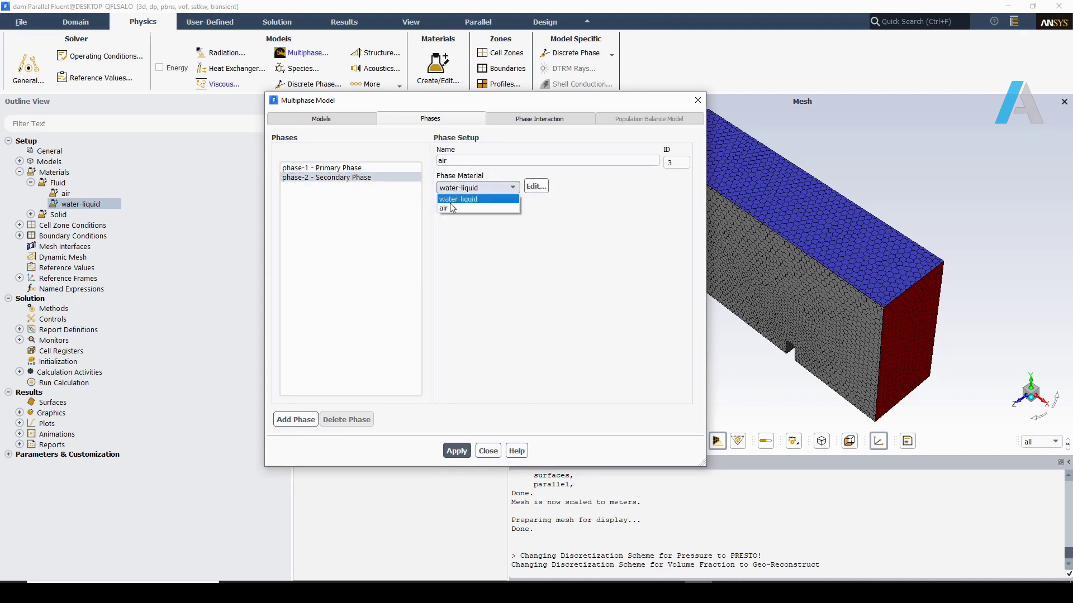
left_click(448, 209)
left_click(450, 447)
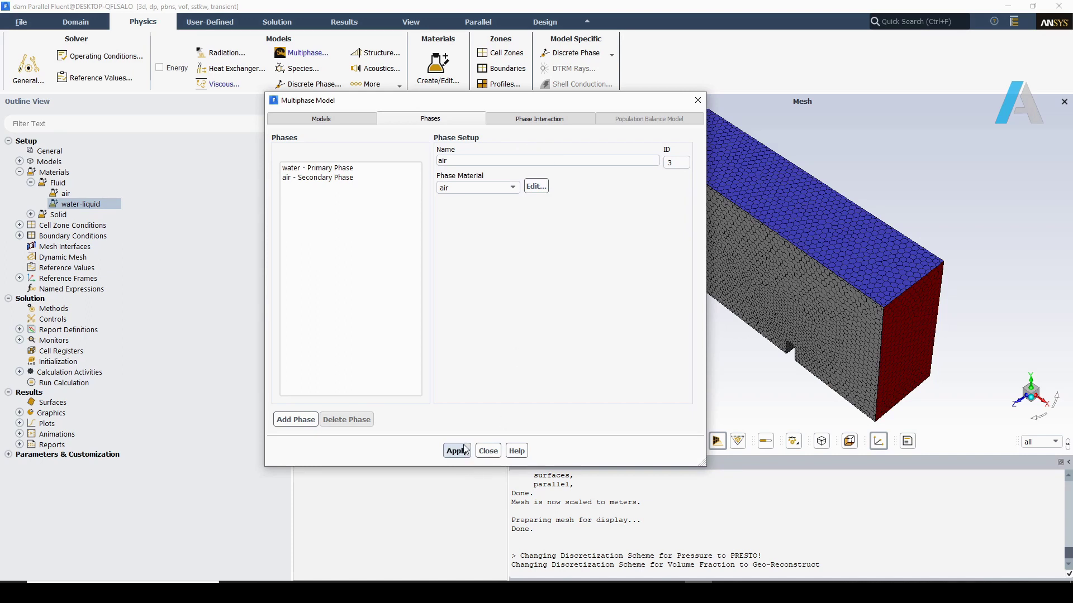
Set a constant water-air surface tension coefficient of 0.072 n/m and enable surface tension force modeling with Continuum Surface Force.
left_click(552, 121)
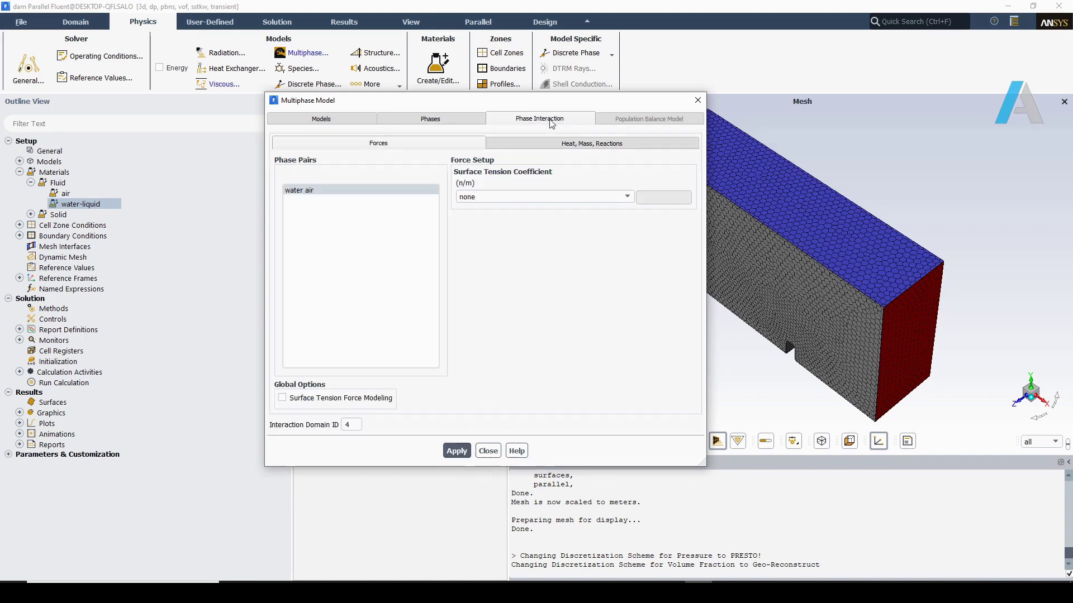
left_click(599, 201)
left_click(604, 213)
left_click(649, 199)
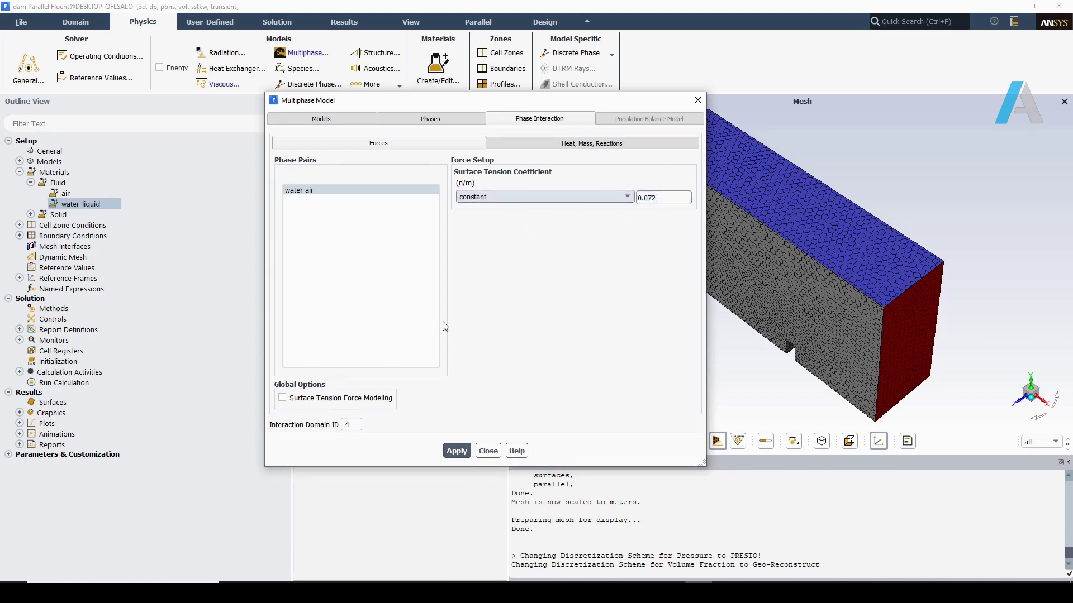
left_click(303, 397)
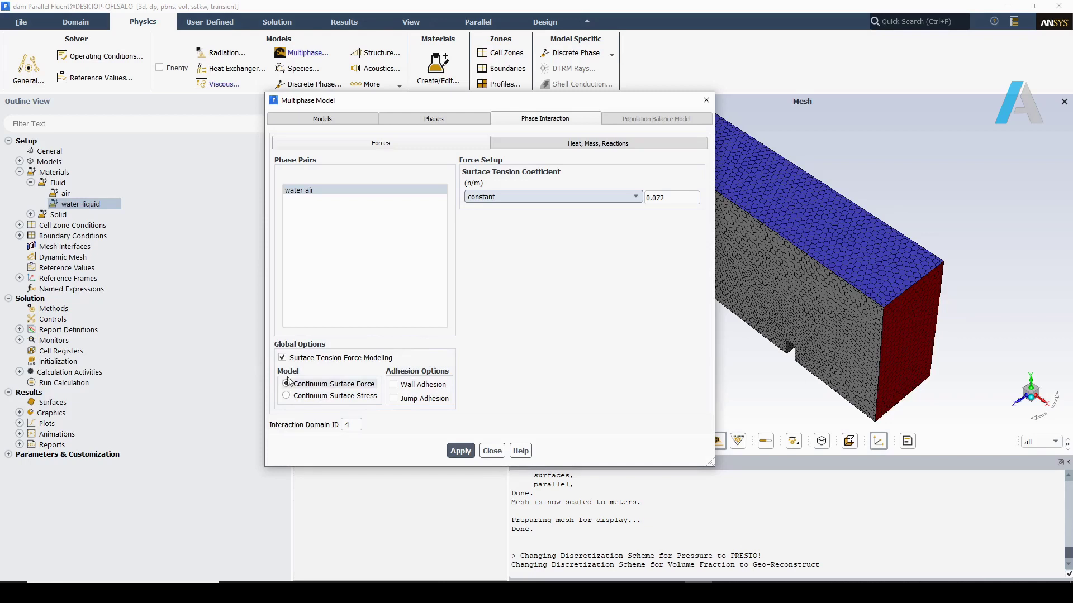
left_click(455, 450)
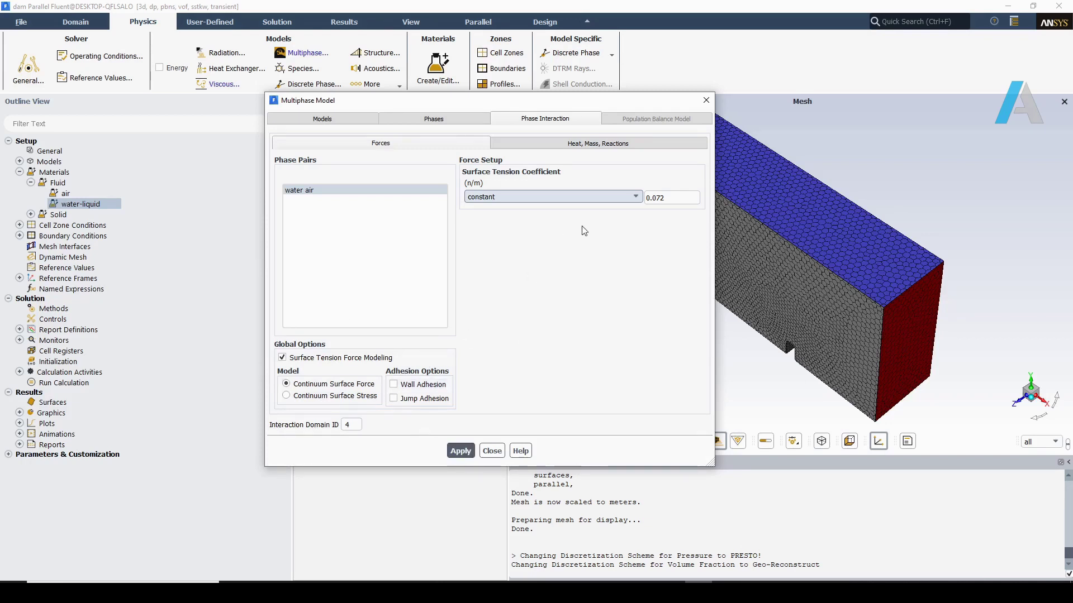
left_click(582, 145)
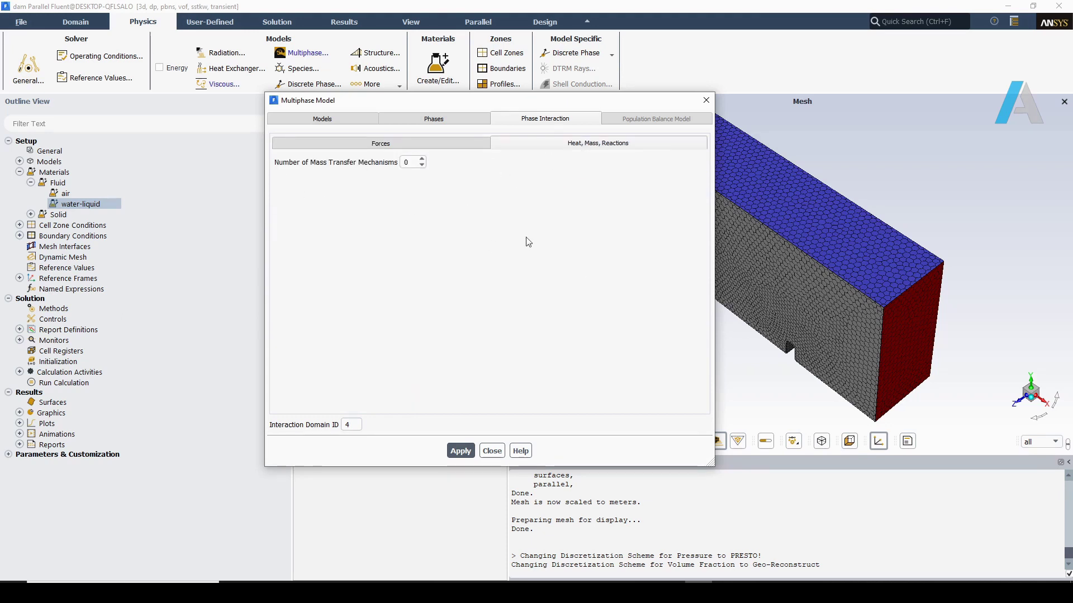
left_click(492, 451)
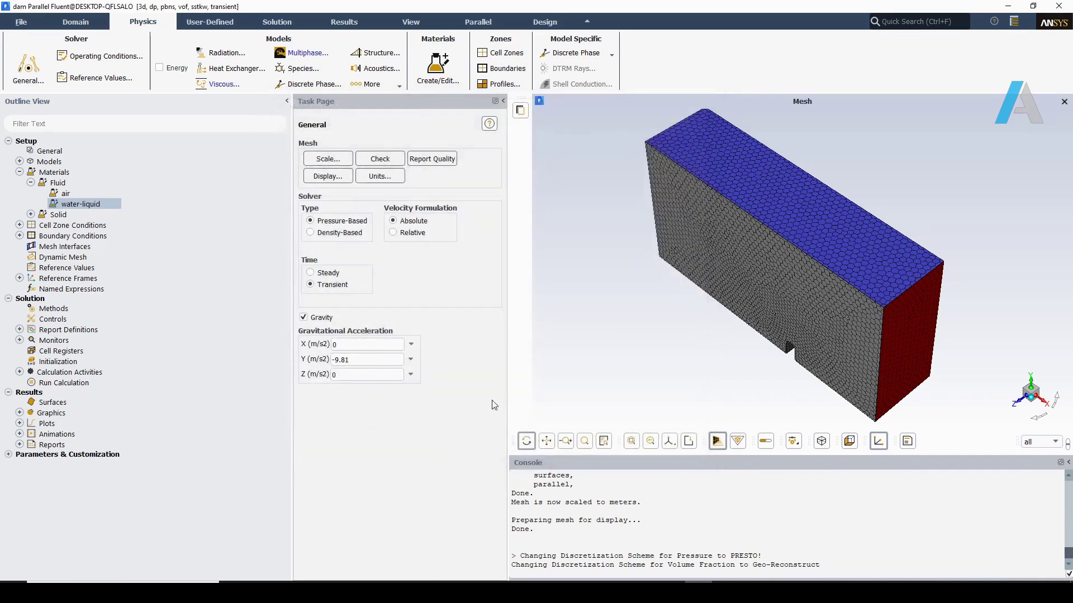
Review the SST k-omega viscous model and the operating conditions, accepting both as set.
left_click(219, 85)
left_click_drag(422, 276, 443, 108)
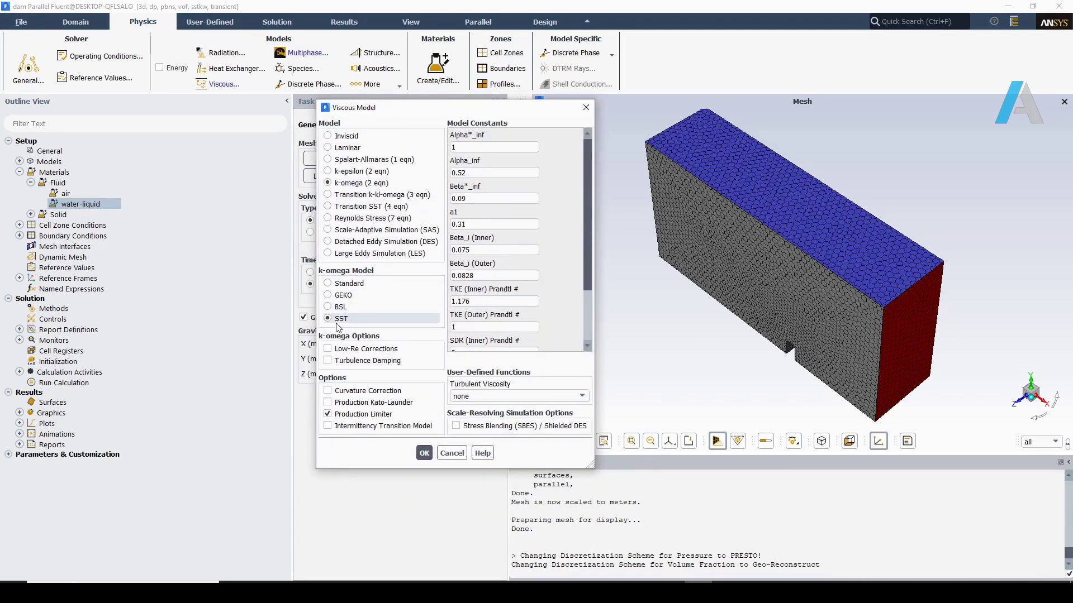
left_click(424, 453)
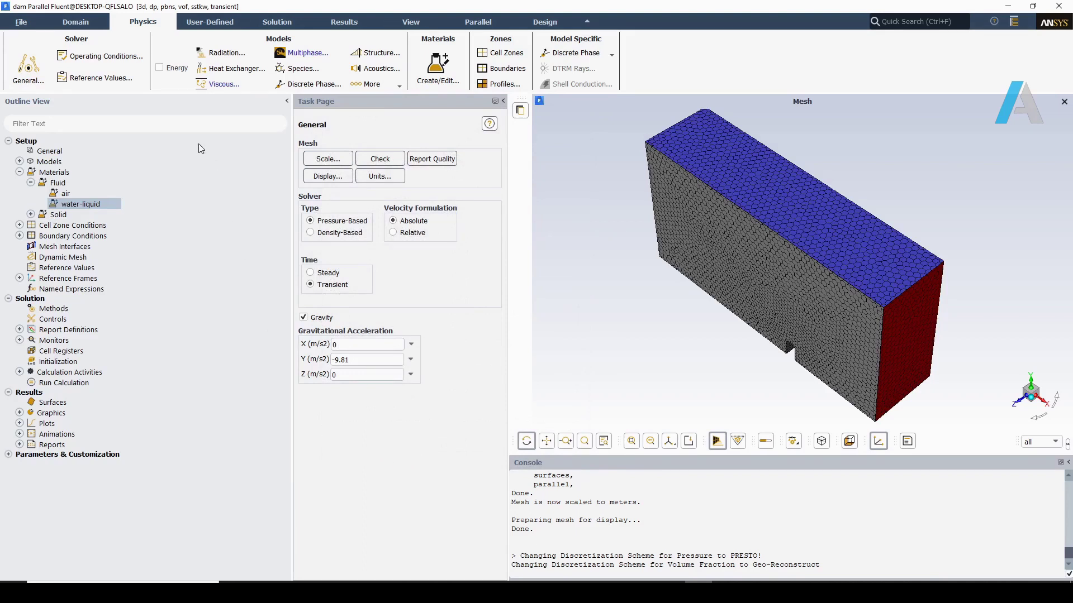
left_click(119, 57)
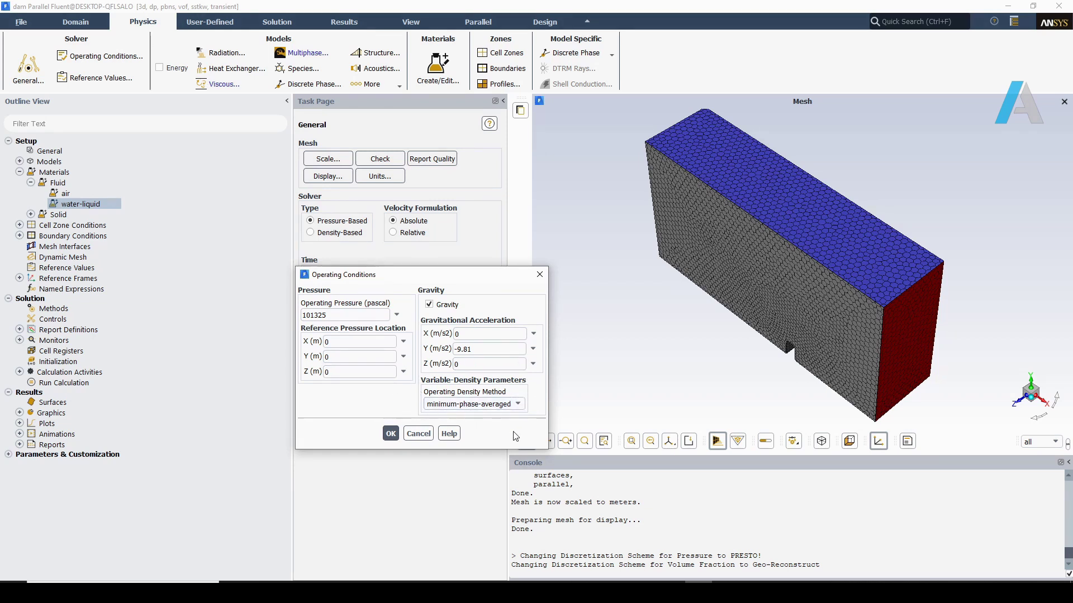
left_click(391, 435)
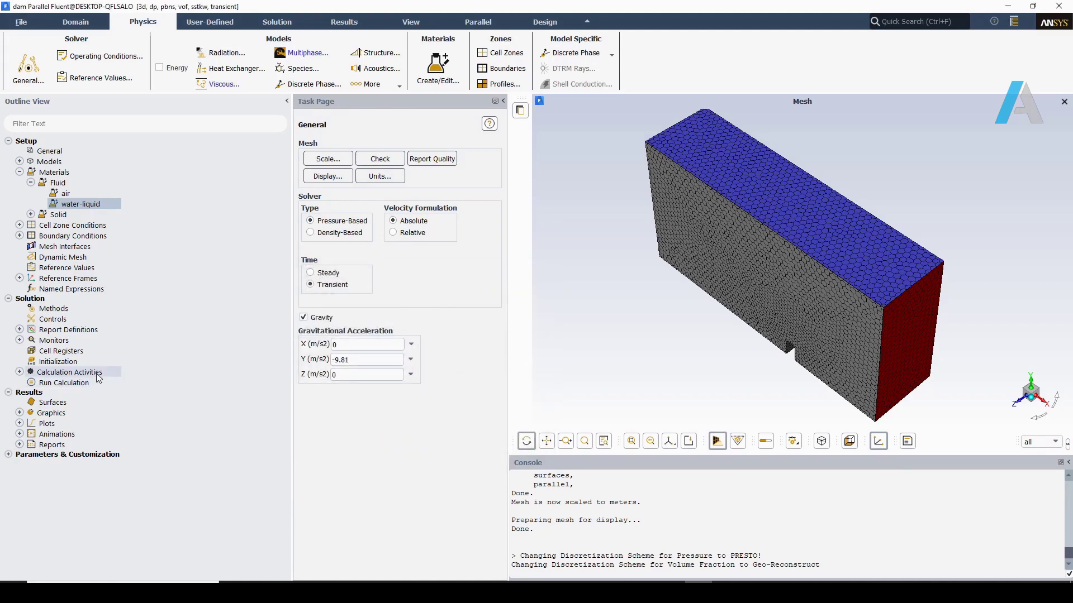
Initialize the solution with the standard method, computing from all zones with an air volume fraction of 1.
left_click(74, 363)
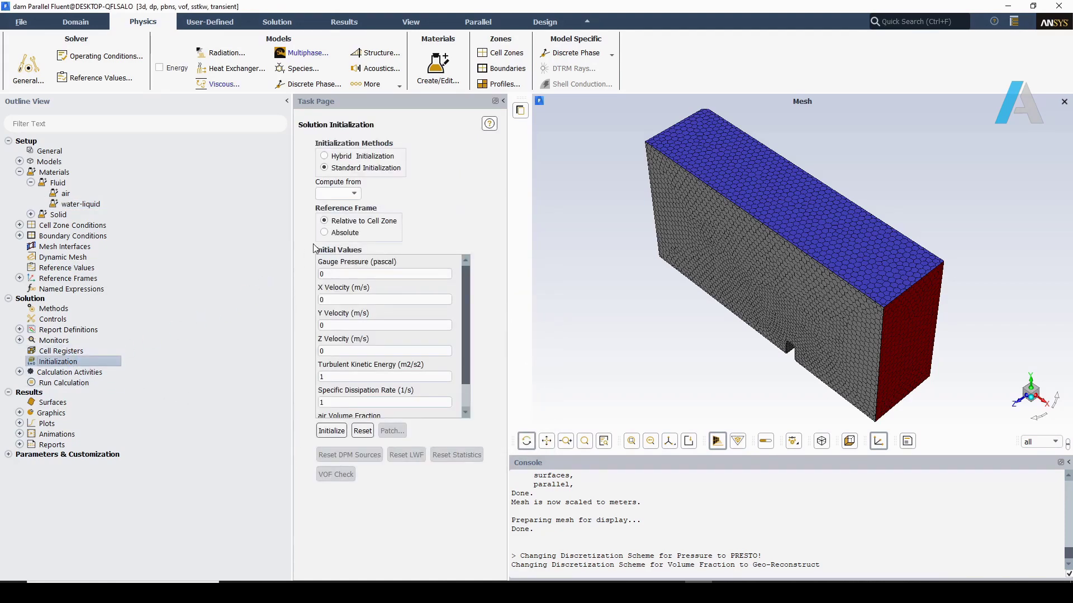
left_click(353, 193)
left_click(338, 204)
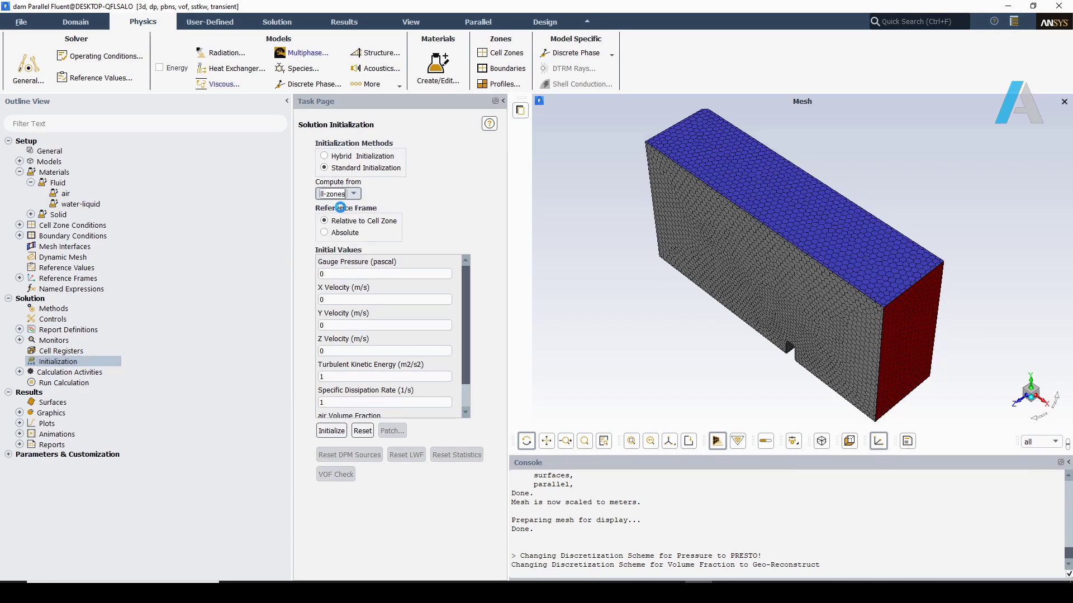
scroll(347, 408, "down", 1)
double_click(336, 398)
type("1")
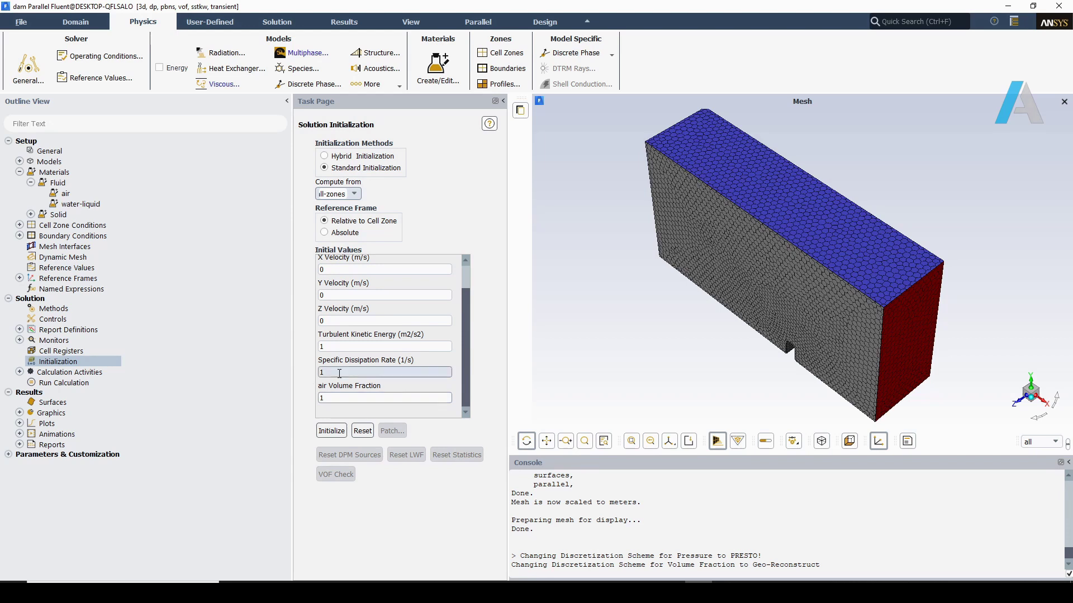
left_click(335, 431)
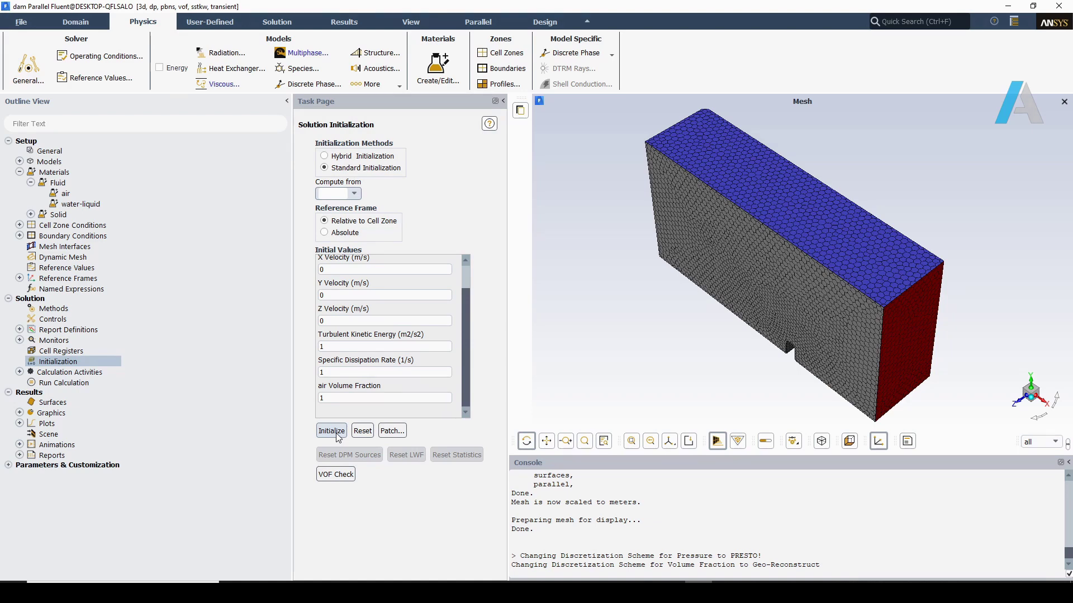
Start a new hex region cell register for mesh adaption and set its X range from -0.1 to -0.04 m.
left_click(78, 22)
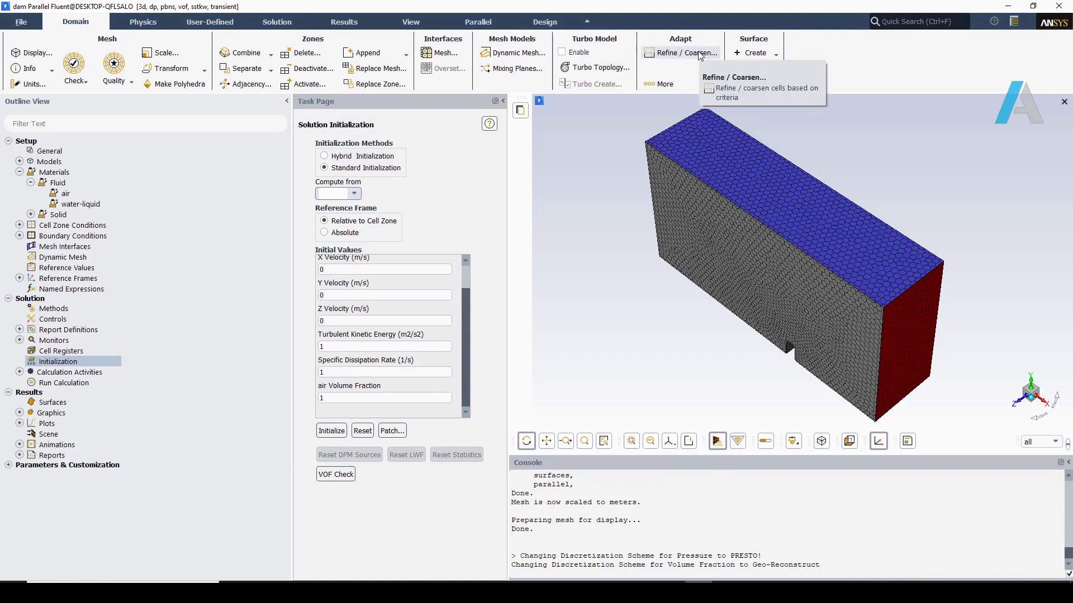
left_click(679, 53)
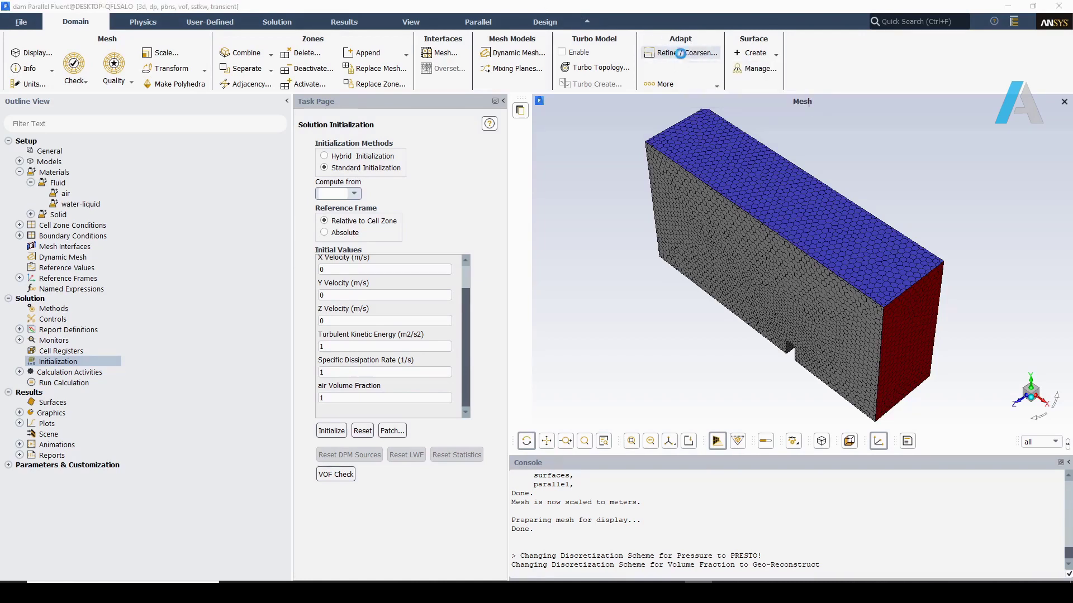
left_click(510, 379)
mouse_move(495, 395)
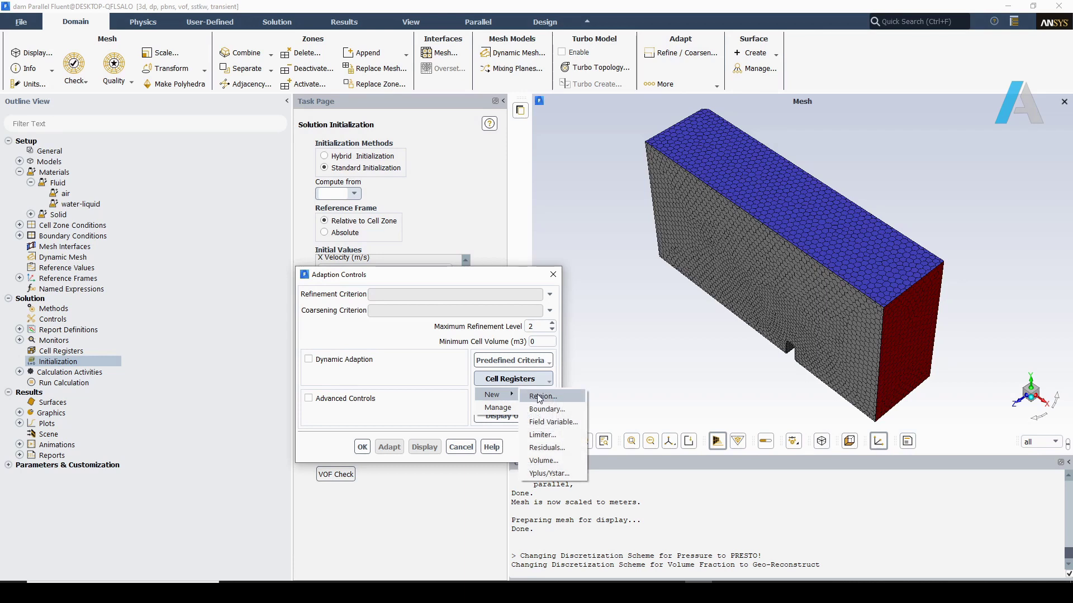
left_click(539, 397)
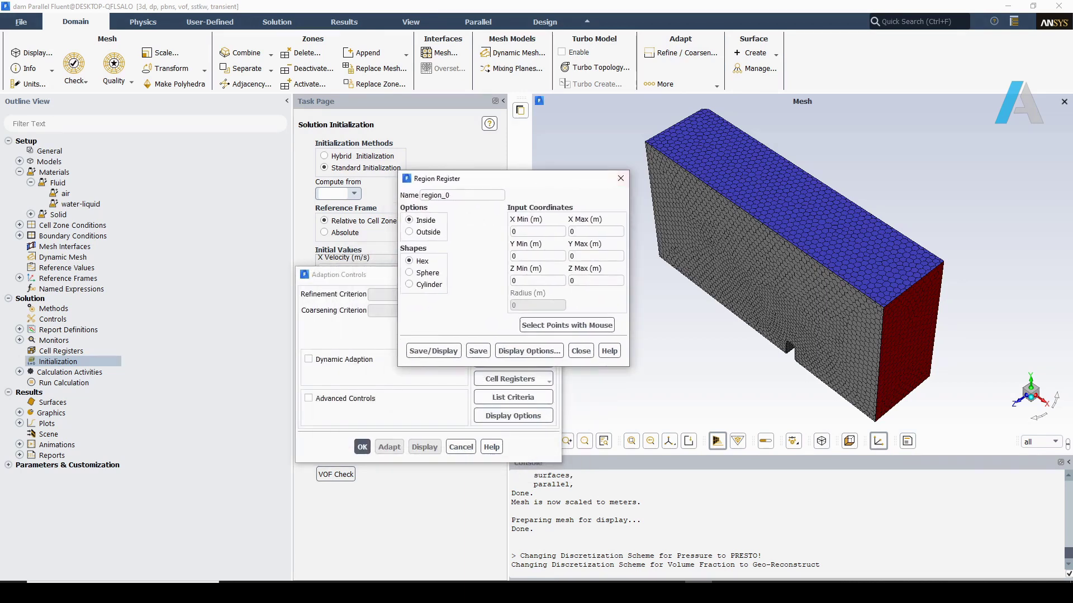
left_click(517, 256)
double_click(521, 231)
type("-")
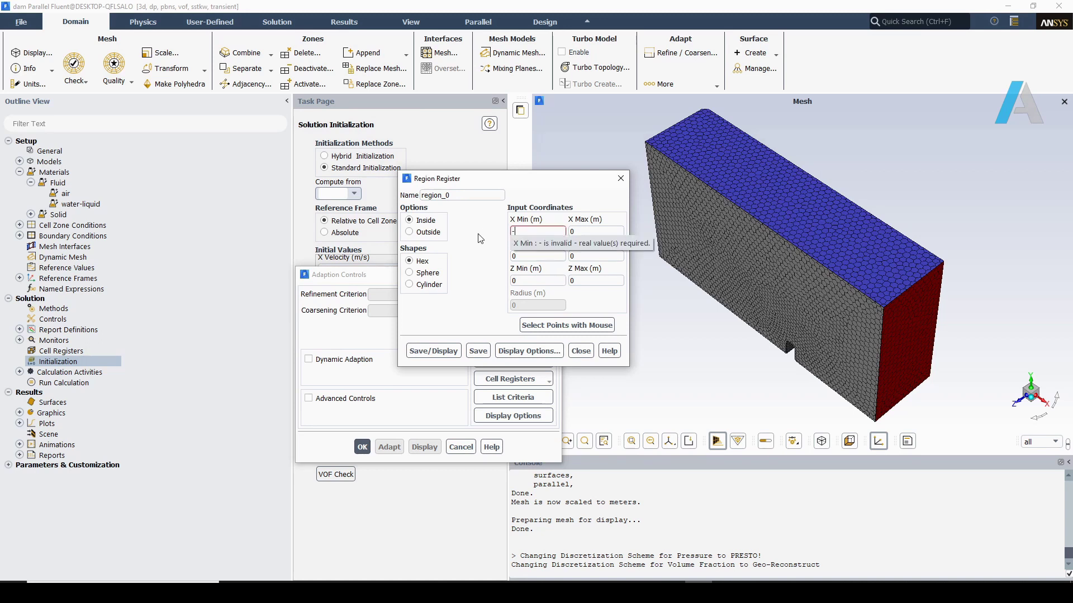
type("0.1")
key("Tab")
type("-0.0")
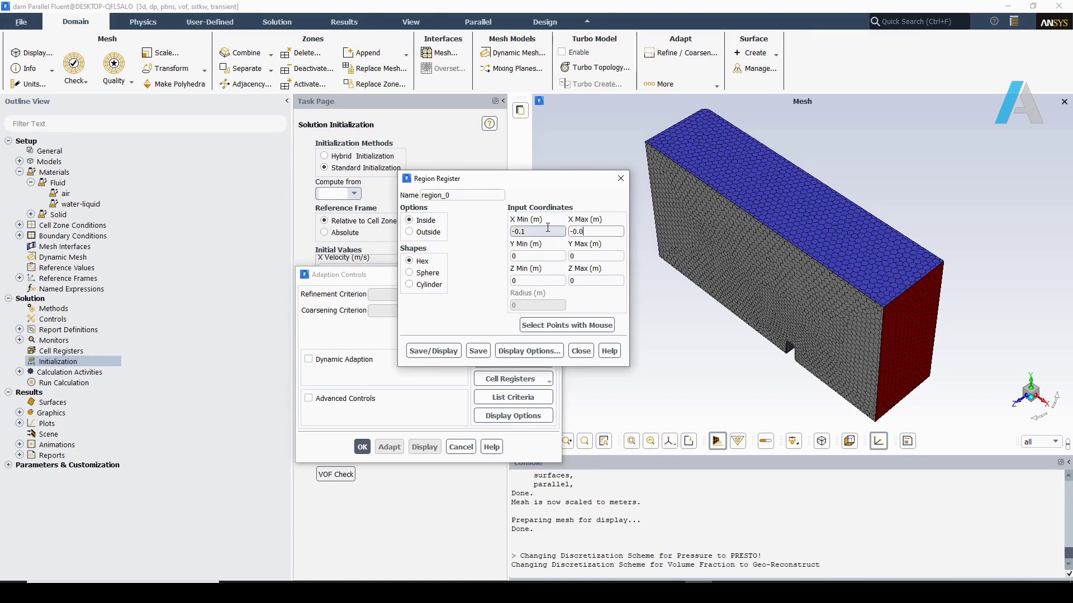
Set the region's Y maximum to 0.09 m and Z range to -0.05 to 0.05 m, then save and display the register.
left_click(594, 257)
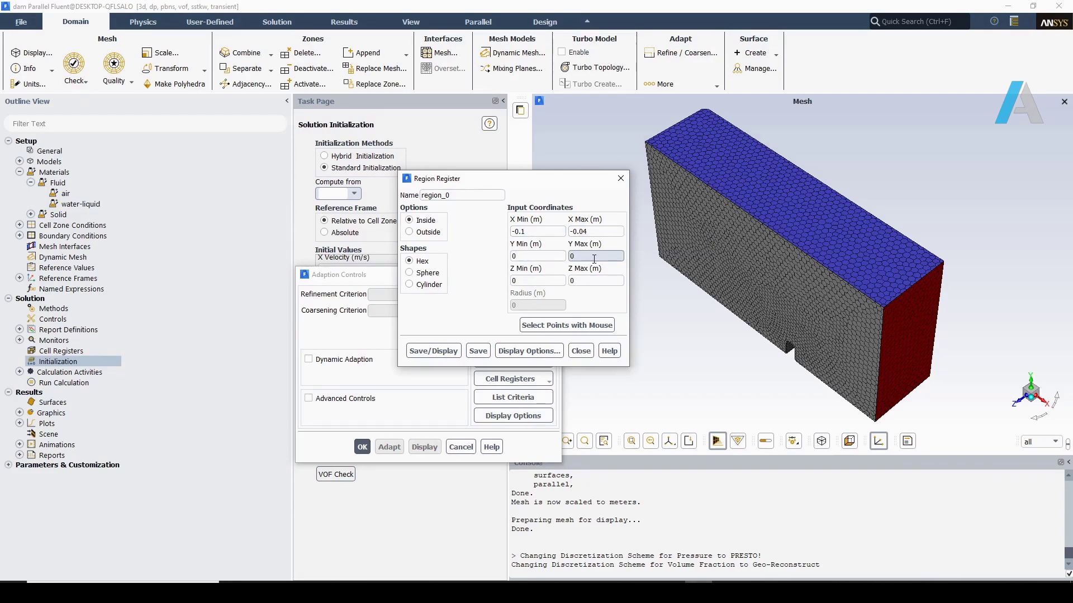
type(".09")
key("Tab")
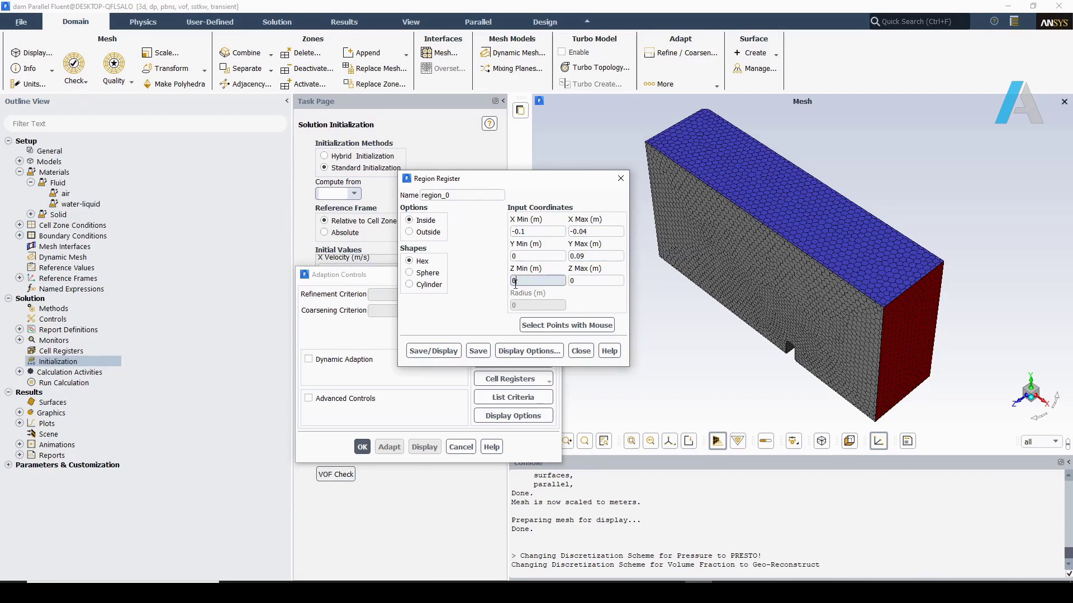
type("-0.05")
left_click(622, 281)
left_click(611, 280)
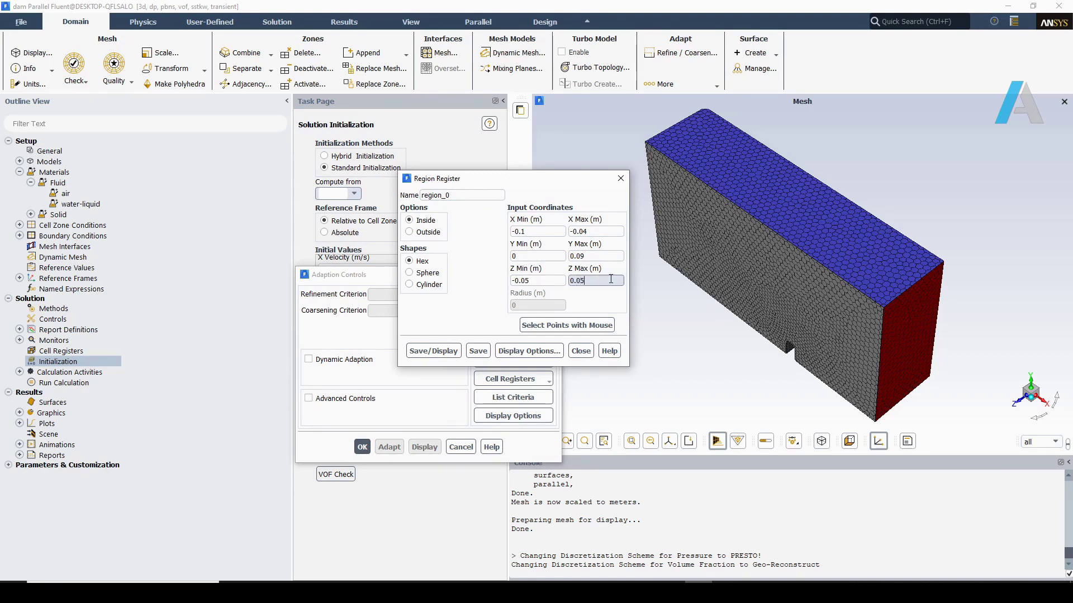
left_click_drag(536, 182, 450, 149)
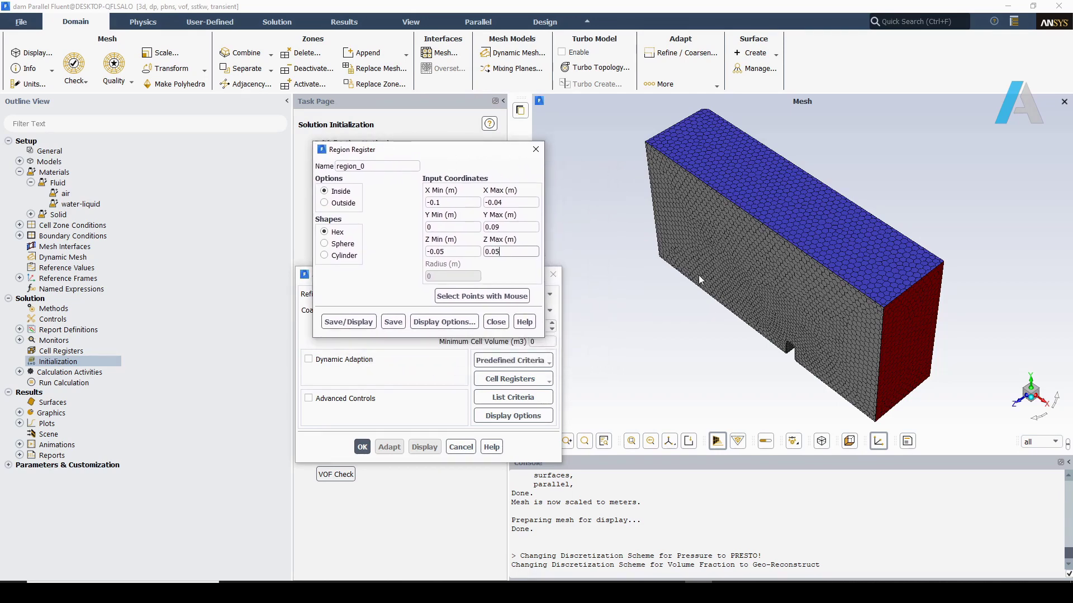
left_click(349, 323)
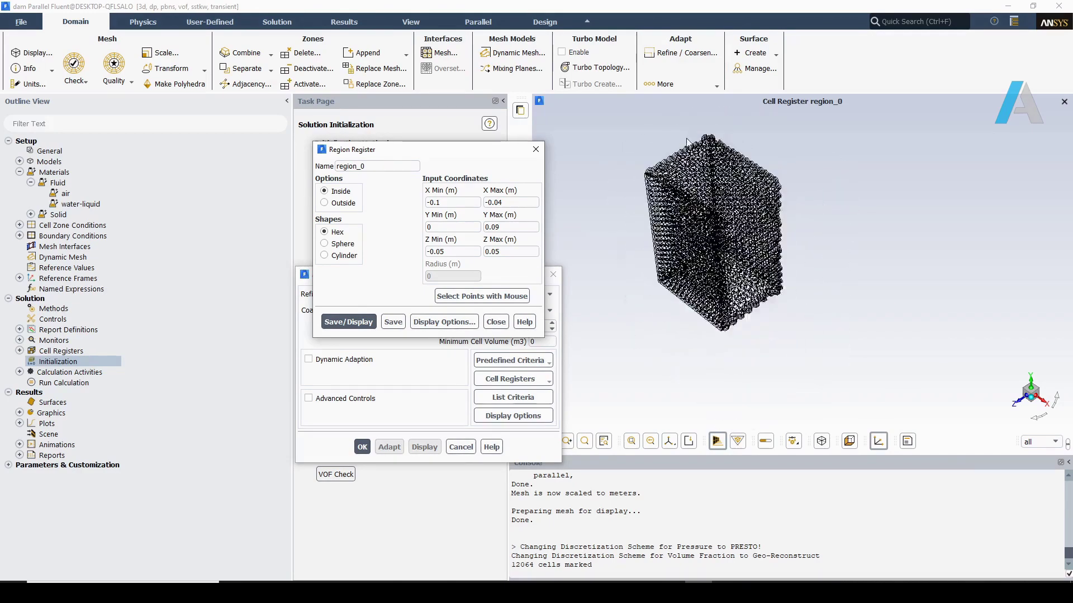
left_click(535, 150)
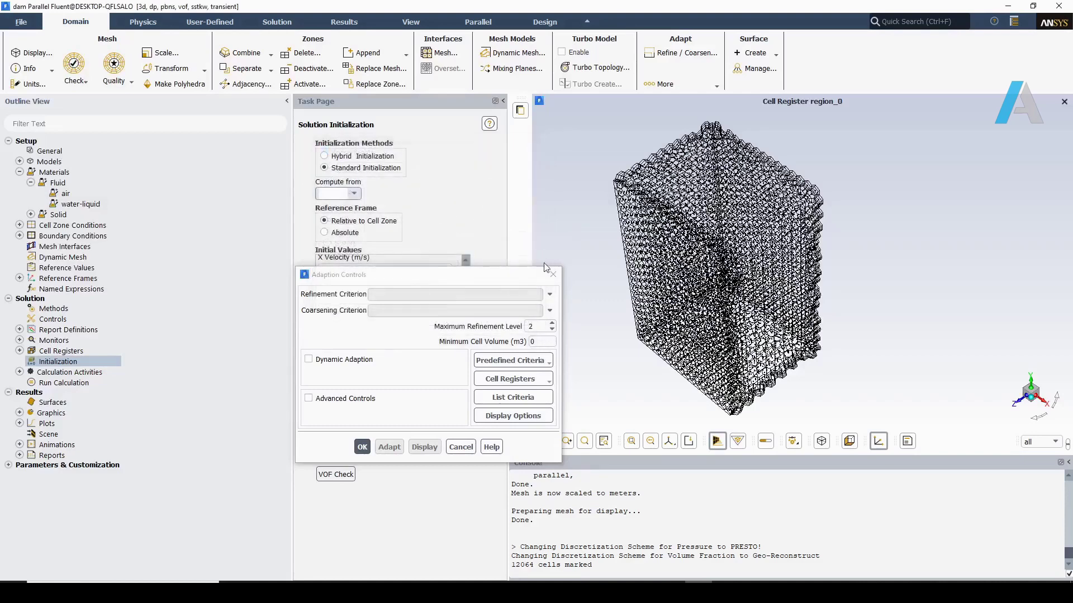
left_click(553, 275)
Open the patch settings for the initialized solution and choose air as the phase to patch.
left_click(274, 24)
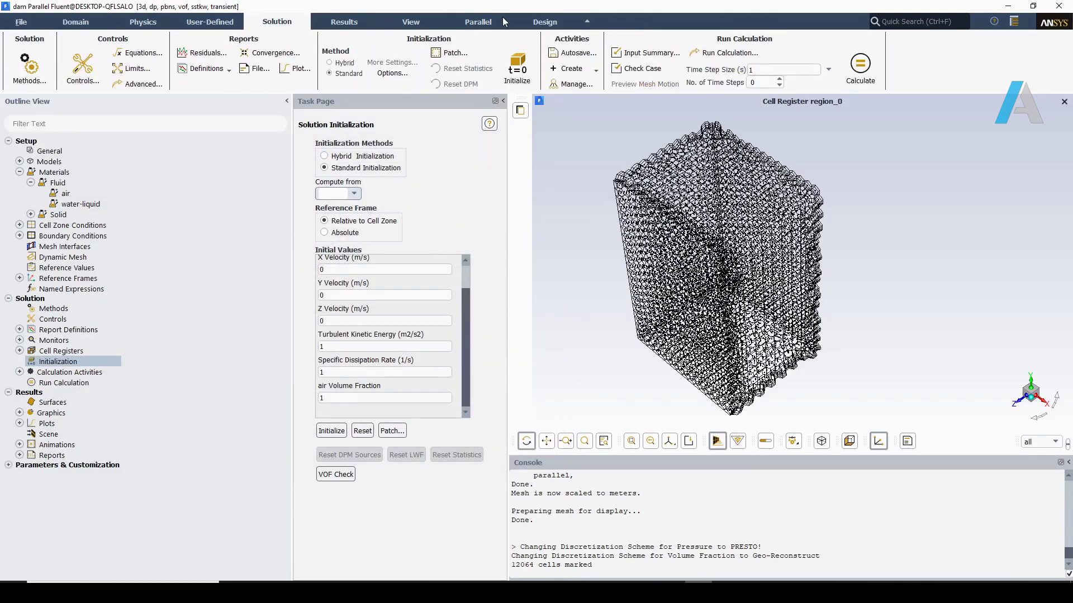
left_click(456, 53)
left_click_drag(433, 277, 261, 134)
left_click(262, 199)
left_click(168, 226)
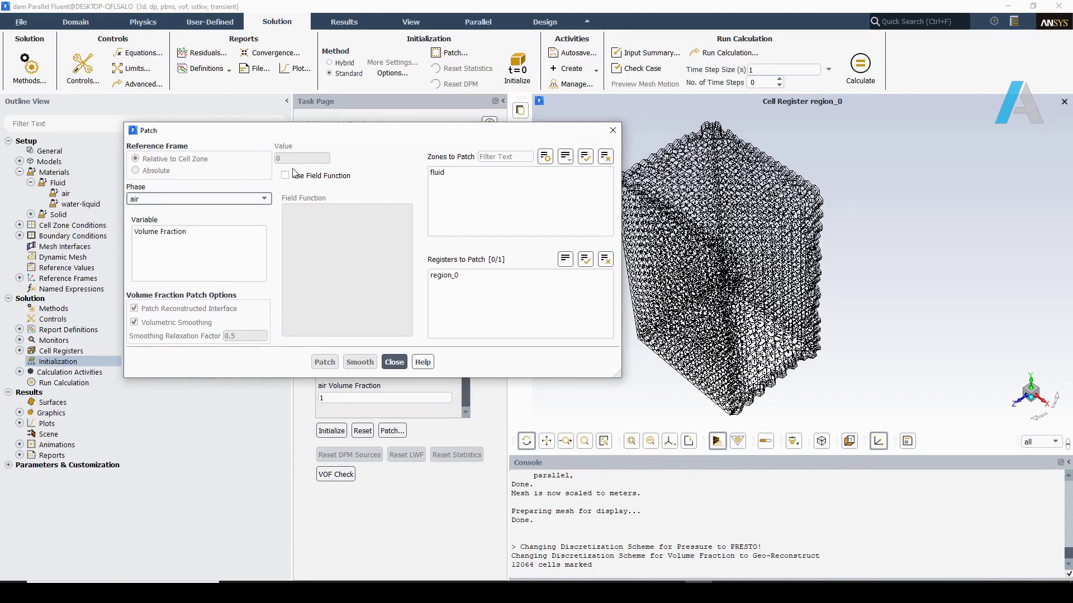
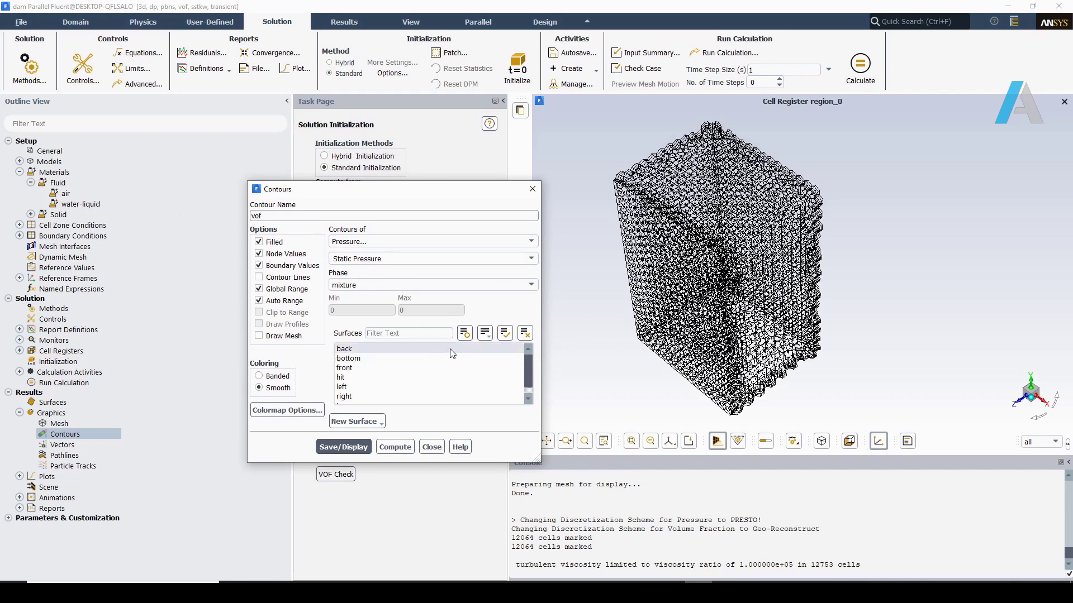
Set the vof contour to water volume fraction on all surfaces, then save and display it.
left_click(505, 333)
left_click(527, 243)
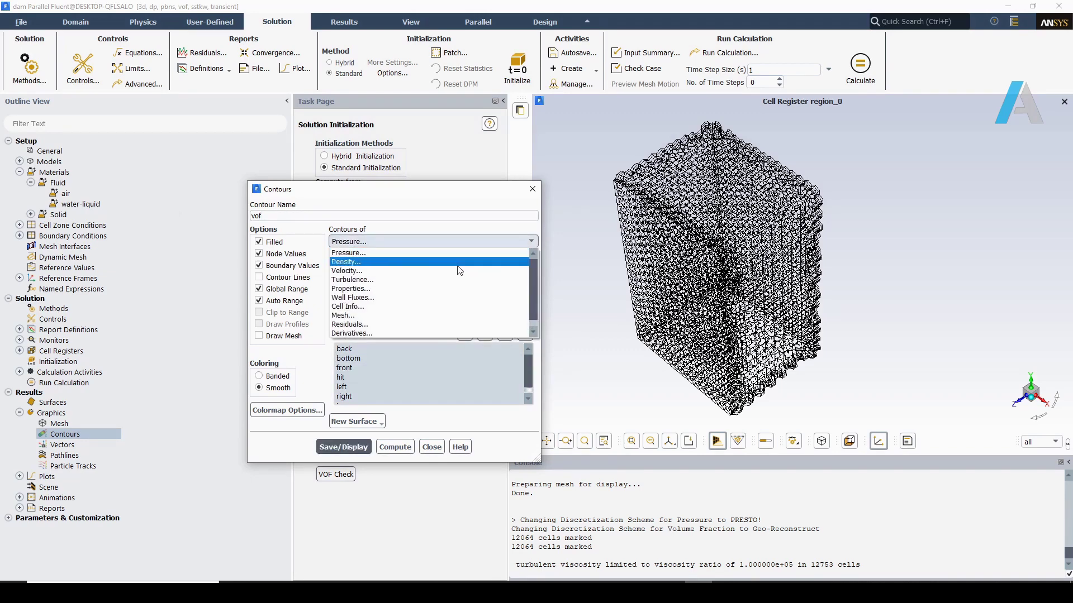
left_click(356, 334)
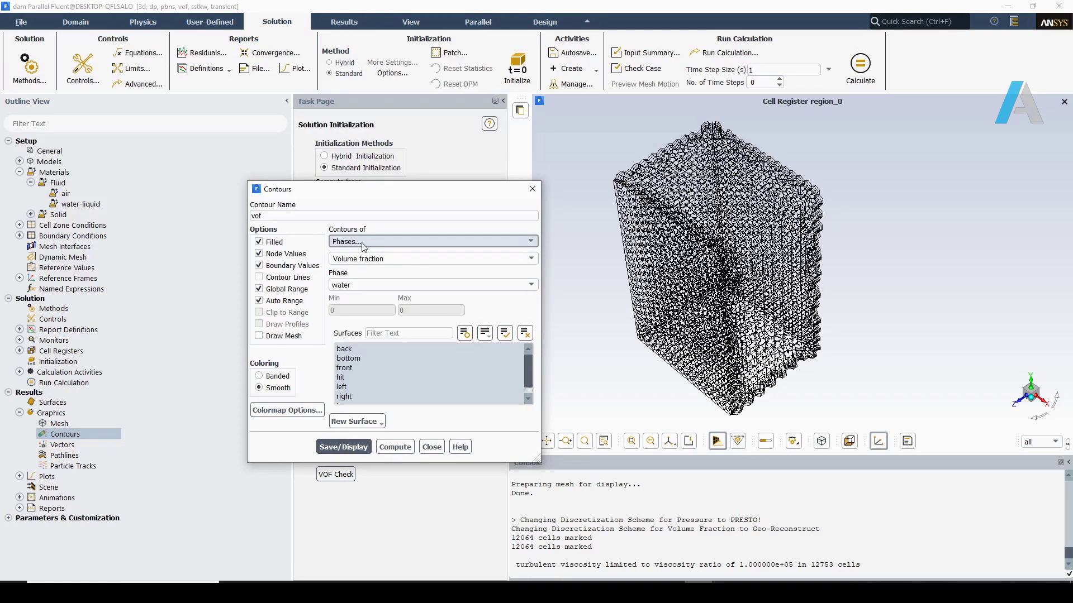
left_click(333, 450)
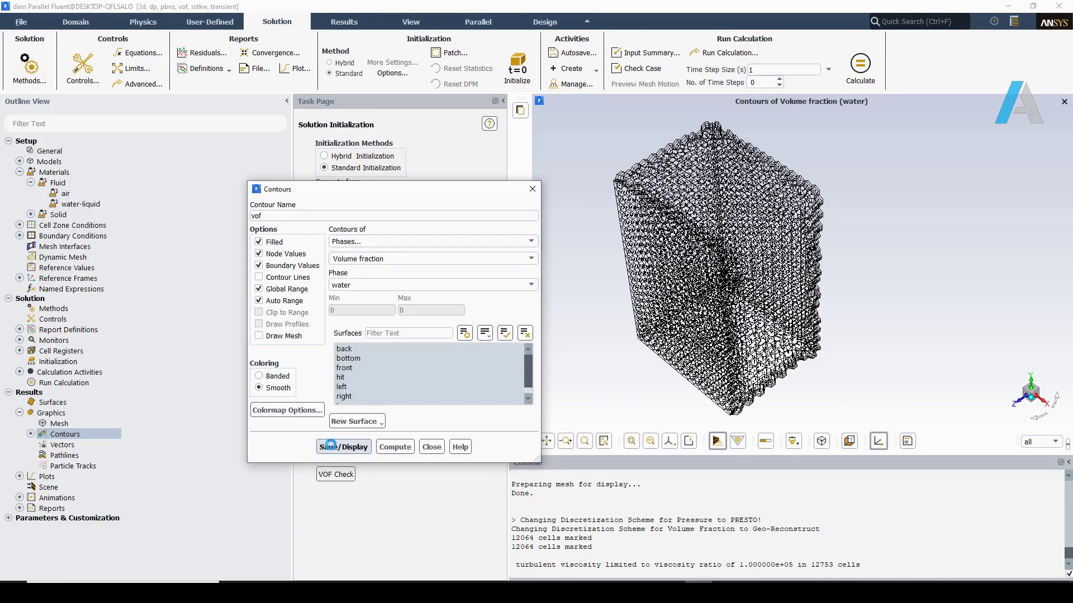
left_click_drag(670, 230, 659, 334)
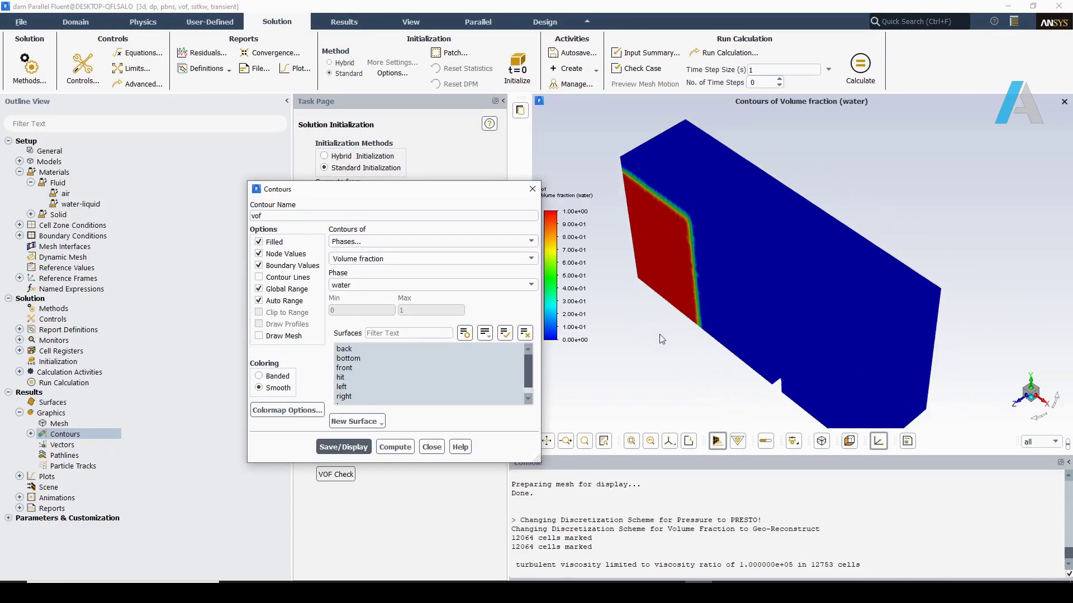
left_click_drag(431, 193, 362, 183)
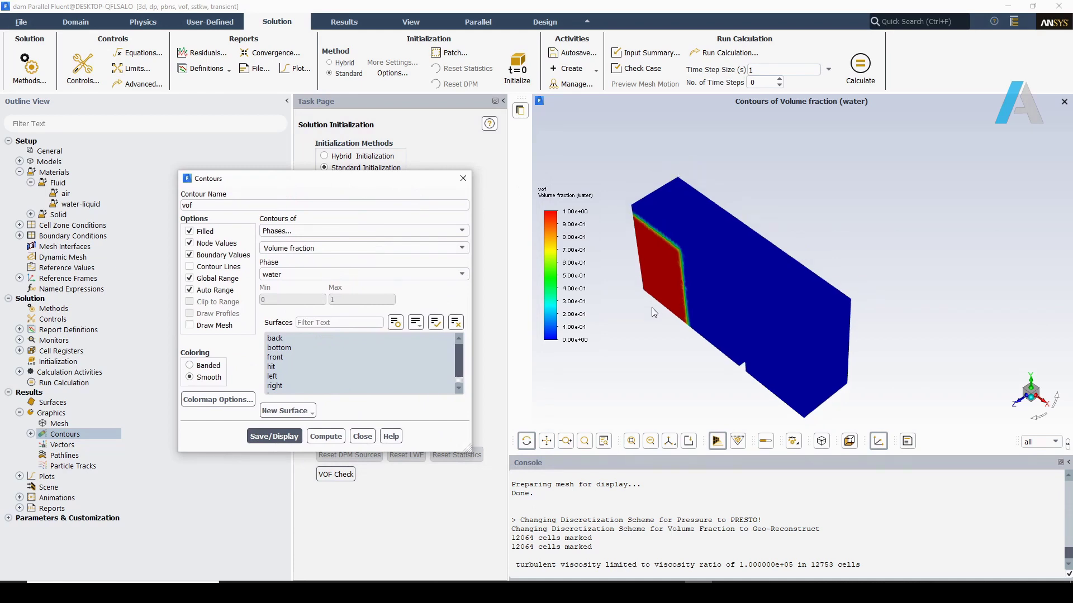
left_click_drag(646, 308, 808, 287)
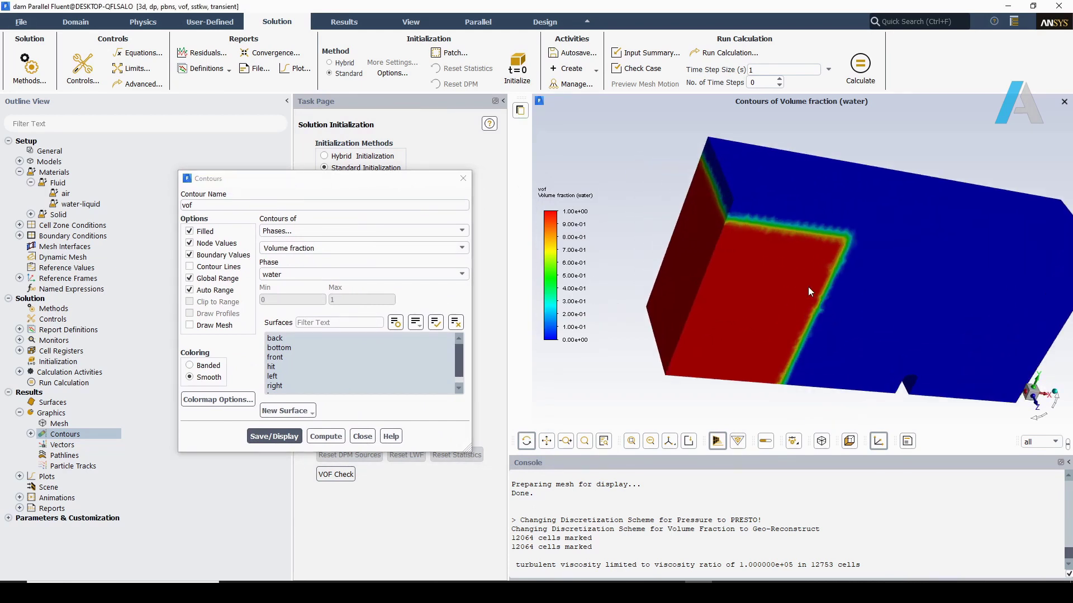
Close the contour settings.
scroll(808, 287, "down", 3)
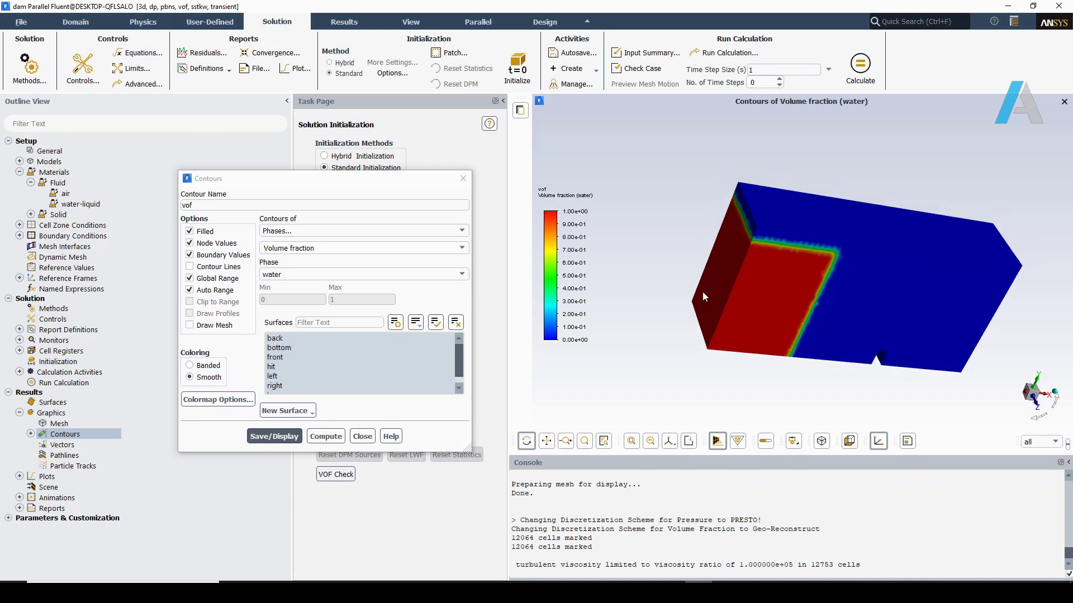
left_click(462, 180)
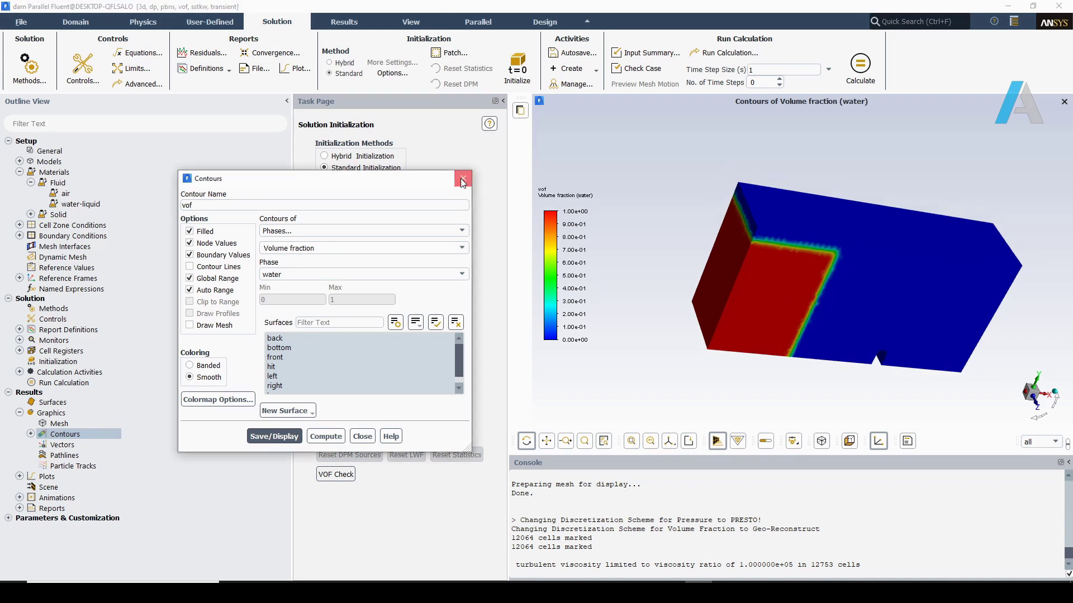
left_click(463, 181)
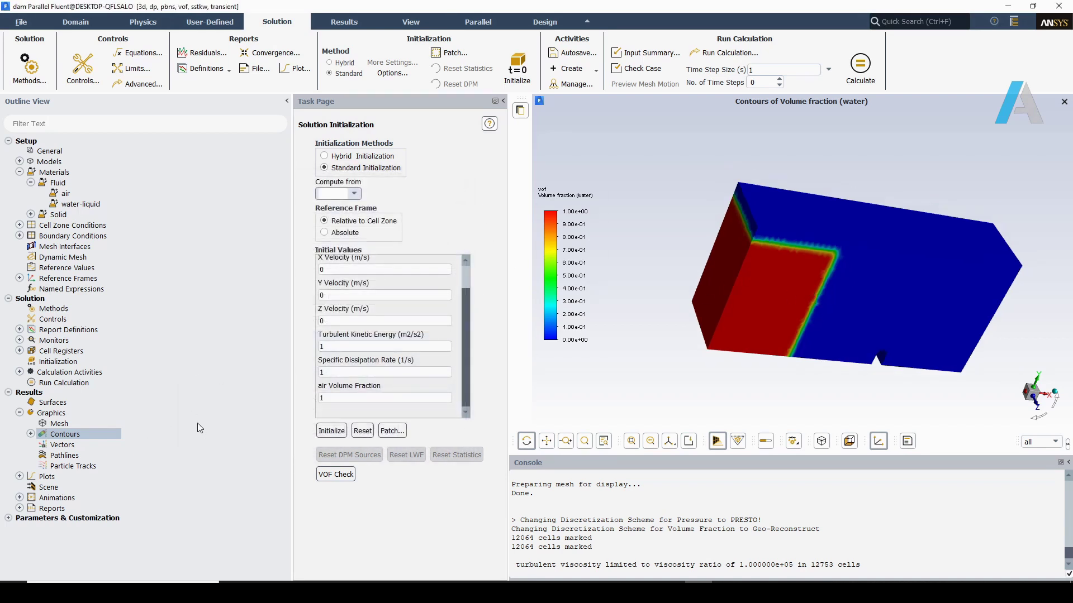
Create an iso-surface named iso of constant water volume fraction, with iso-value 0, from the fluid zone.
right_click(66, 403)
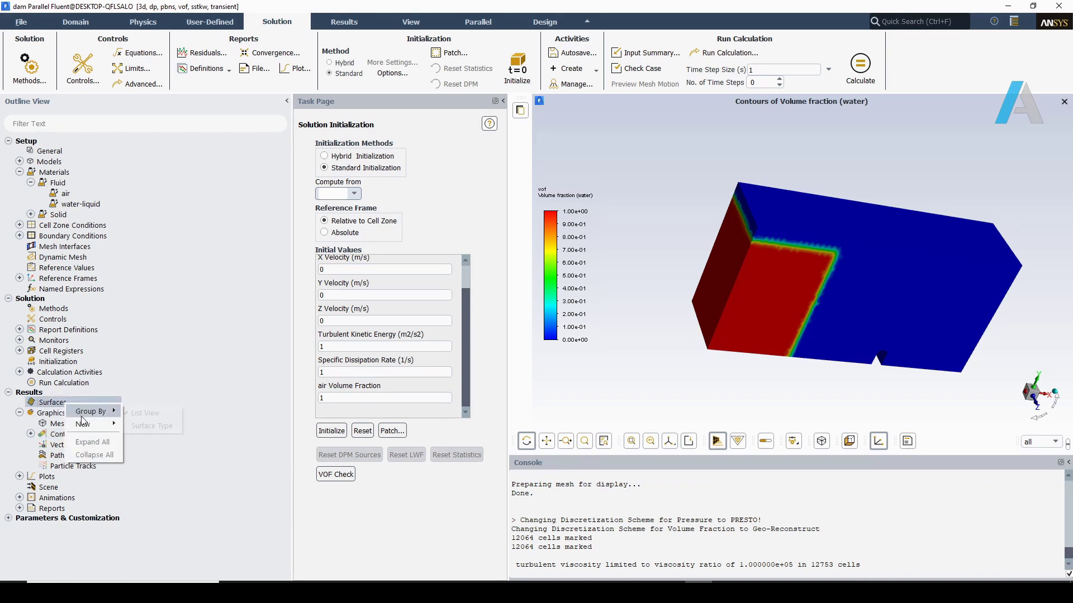
mouse_move(84, 423)
left_click(148, 491)
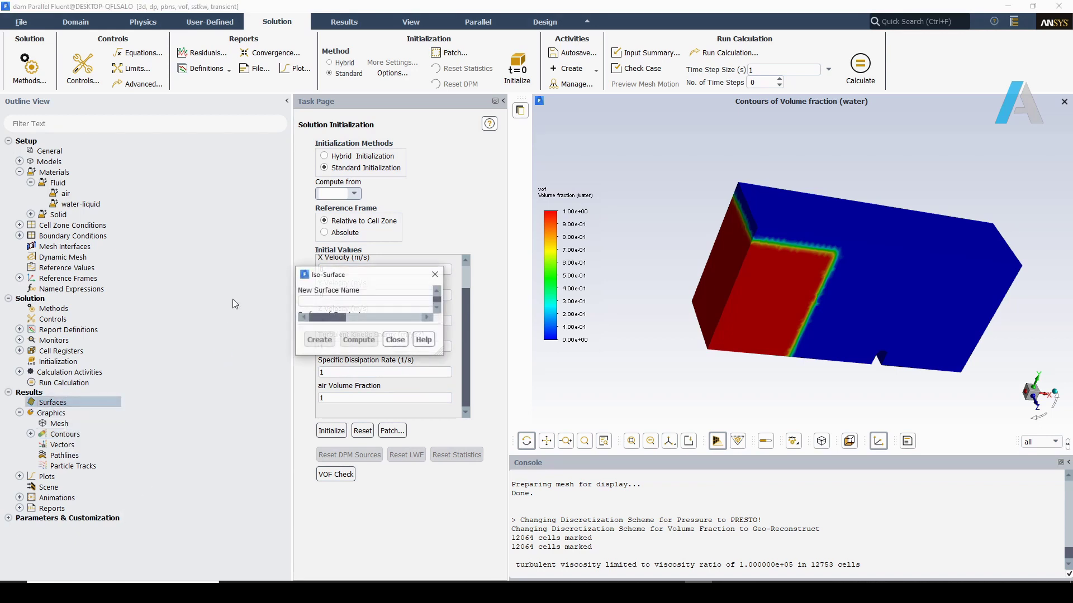
type("iso")
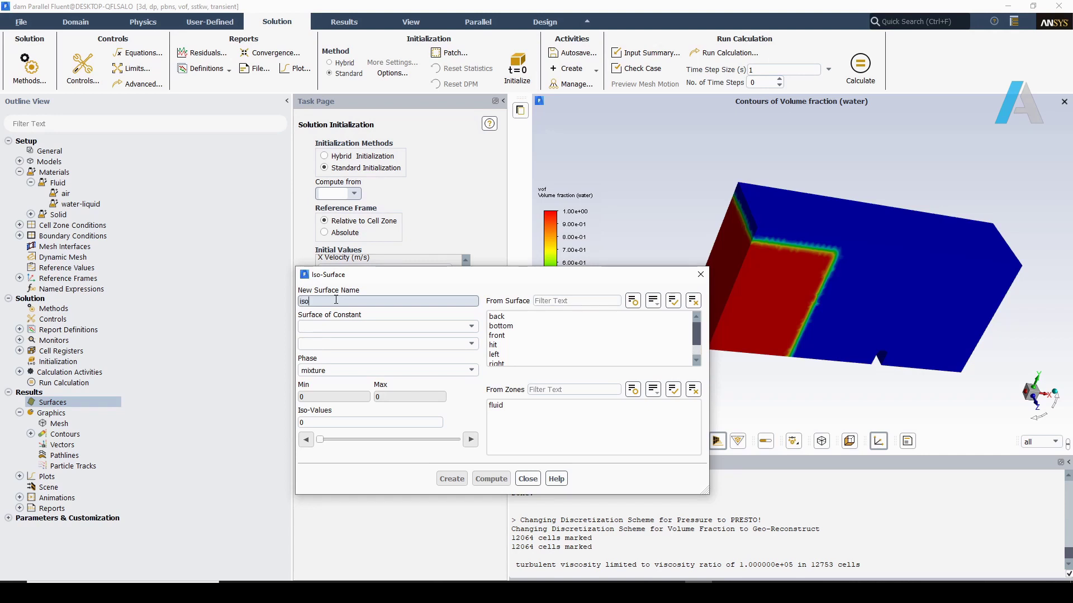
left_click(471, 327)
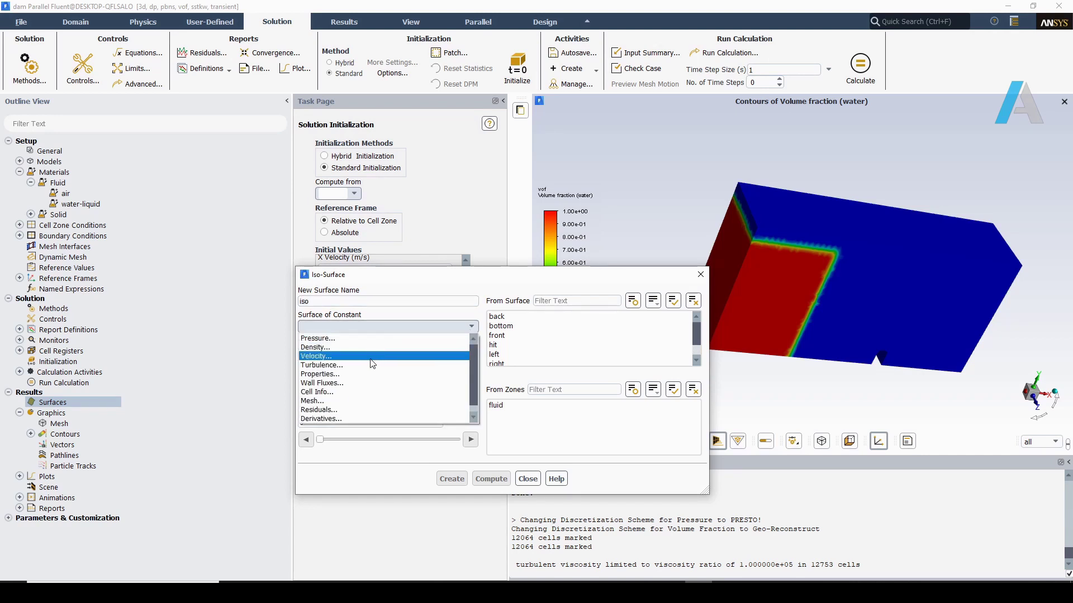
left_click(351, 420)
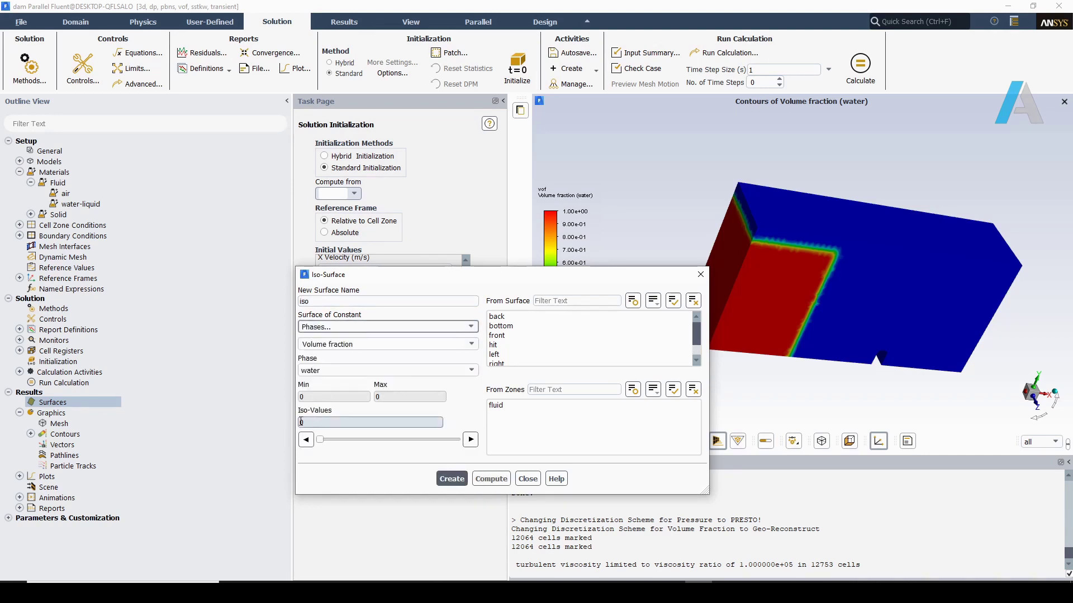
left_click(497, 406)
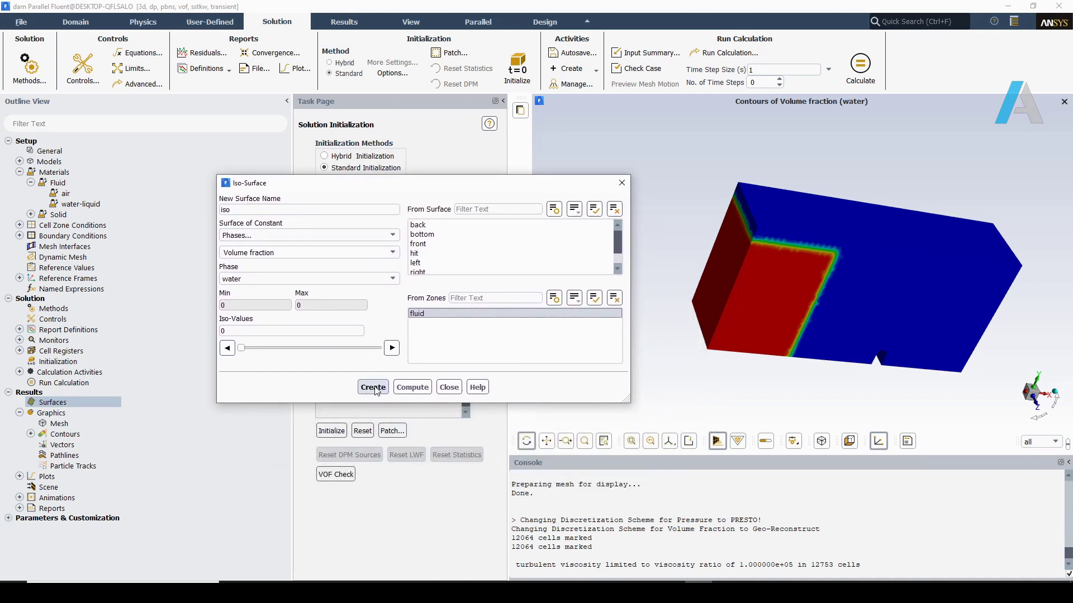
left_click(373, 388)
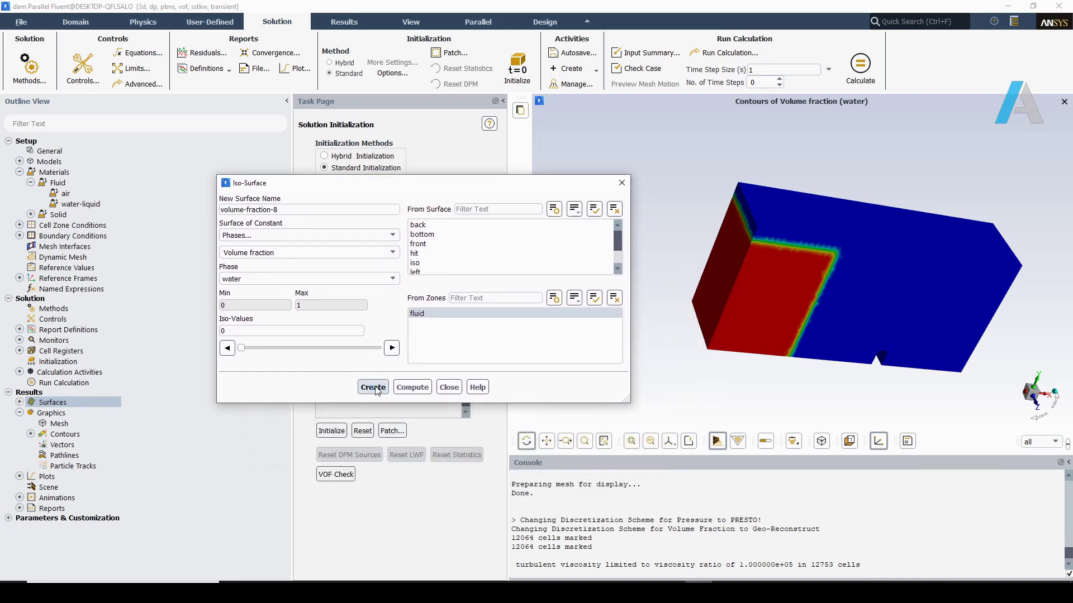
left_click(449, 388)
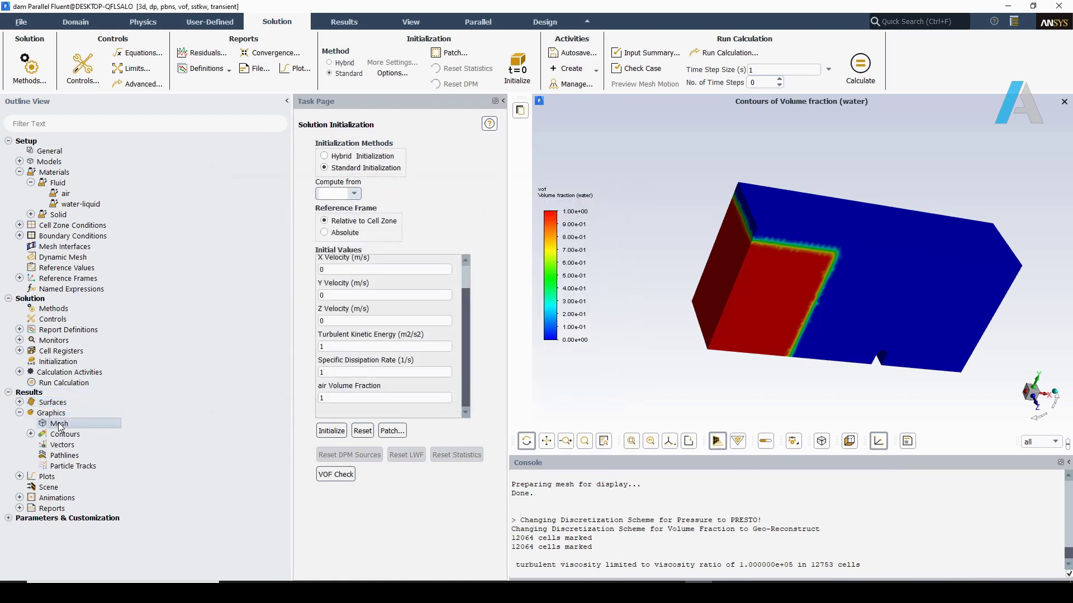
Start a new mesh display object and name it tank.
right_click(59, 423)
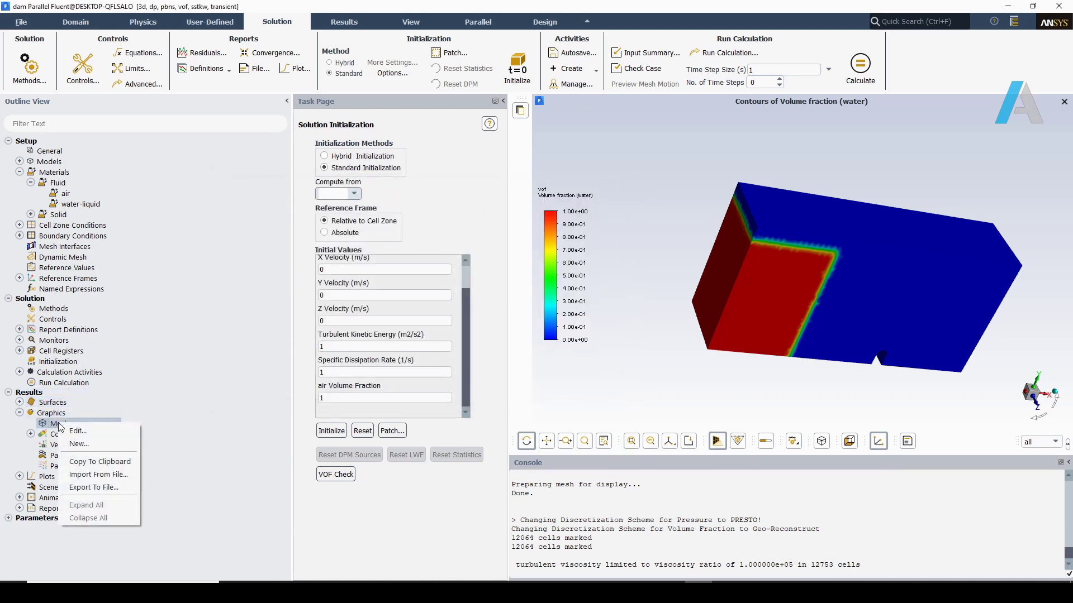
left_click(78, 443)
left_click_drag(330, 272, 329, 189)
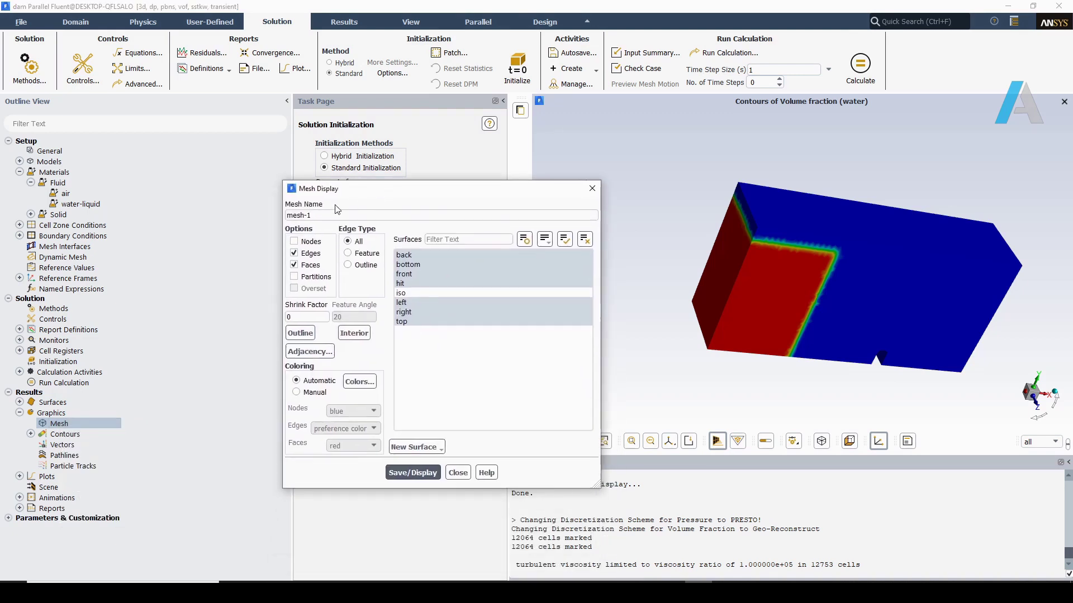
left_click(329, 214)
key("BackSpace")
key("BackSpace")
key("BackSpace")
key("BackSpace")
key("BackSpace")
key("BackSpace")
type("tank")
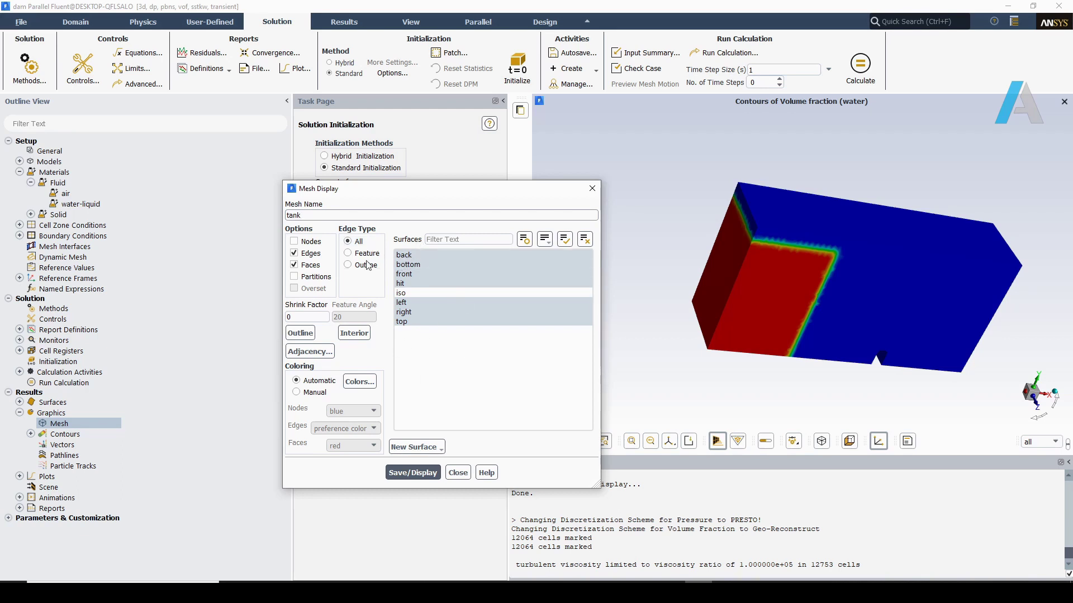
Turn off edges so the tank mesh shows faces only, then save and display it.
left_click(295, 255)
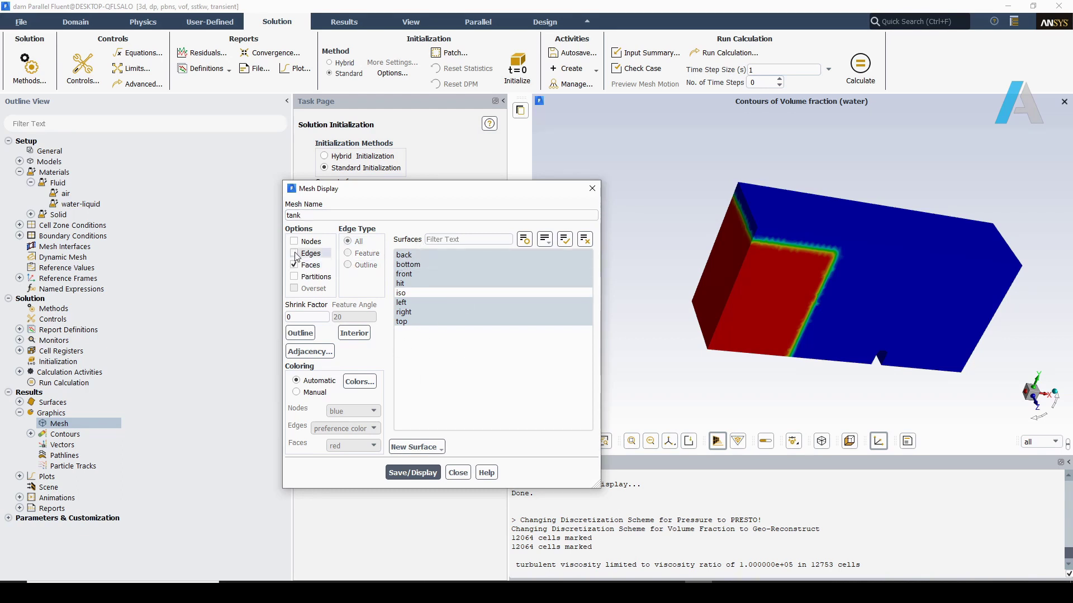
left_click(409, 475)
left_click_drag(866, 250, 591, 175)
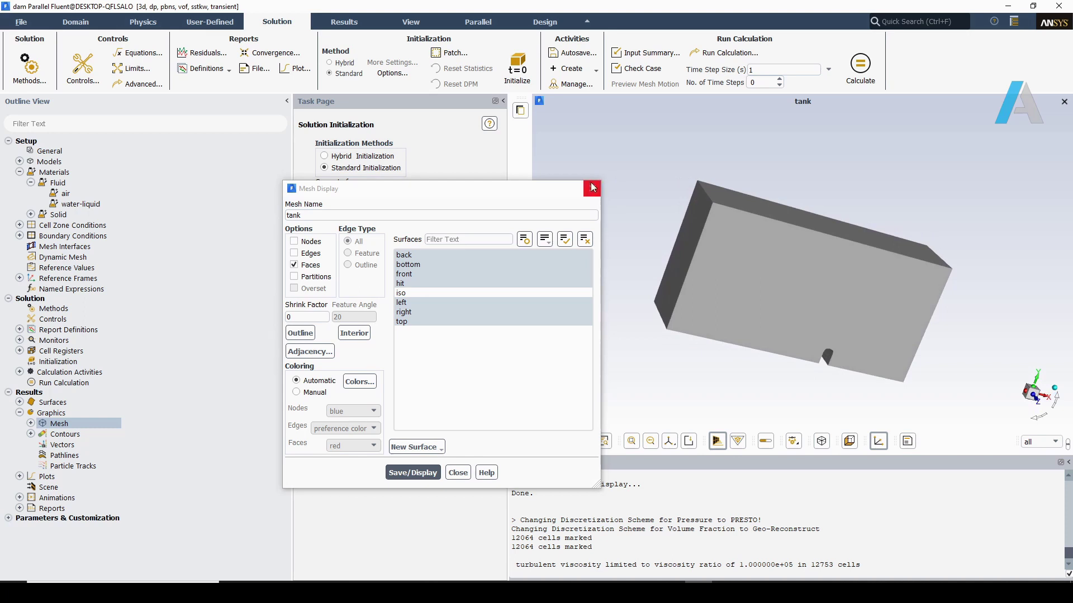
left_click(593, 187)
Start a new contour of water volume fraction named iso-contour and select only the iso surface.
double_click(64, 436)
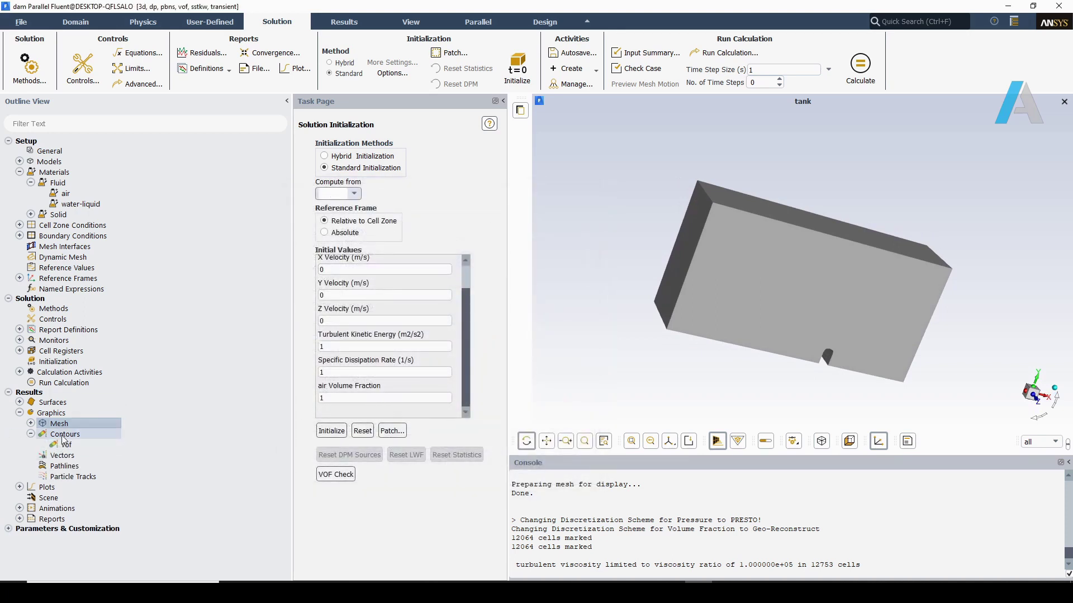
right_click(66, 445)
left_click(78, 452)
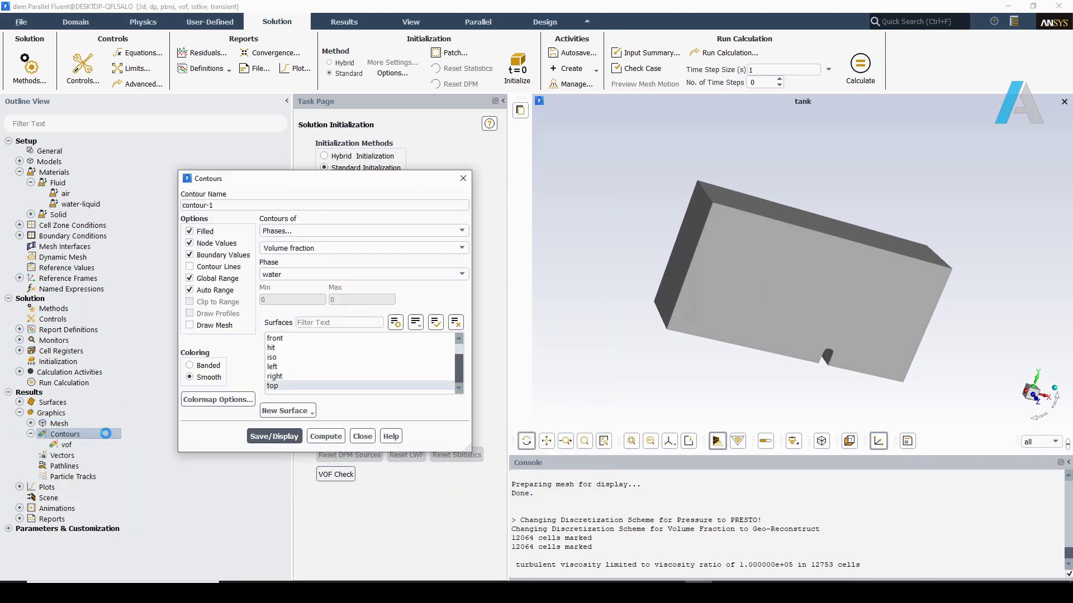
triple_click(225, 209)
type("iso")
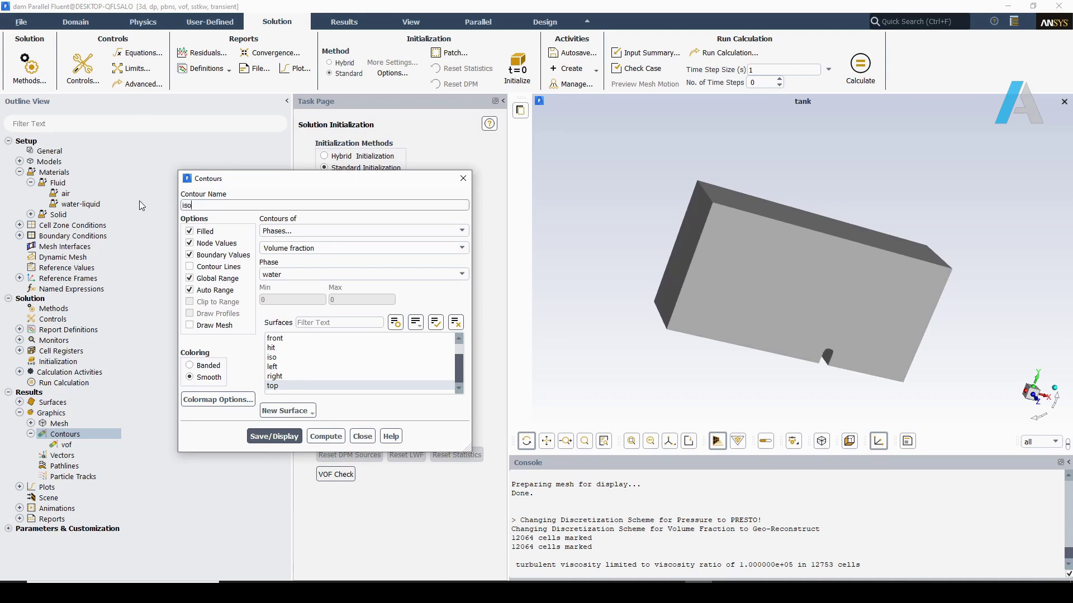
type("-contour")
left_click(291, 358)
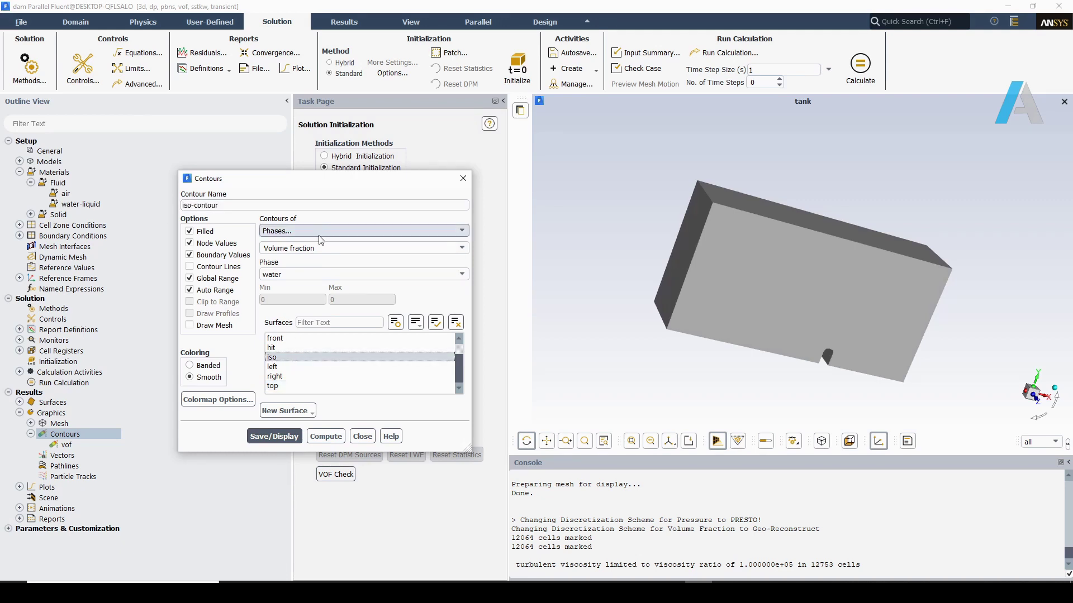
Hide the colormap of iso-contour, then save and display the contour.
left_click(223, 400)
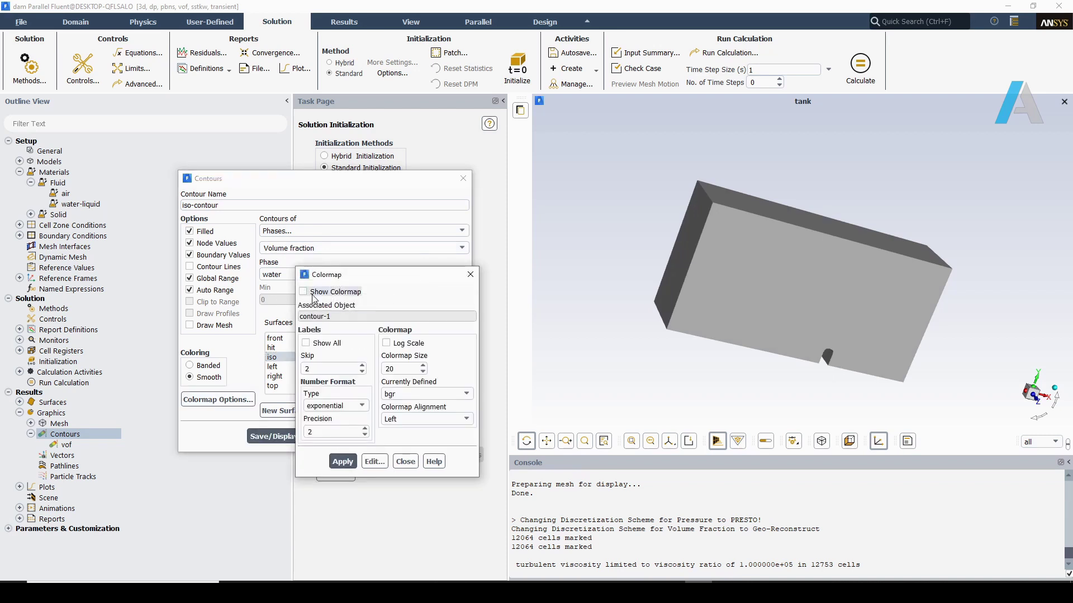
left_click(315, 293)
left_click(414, 460)
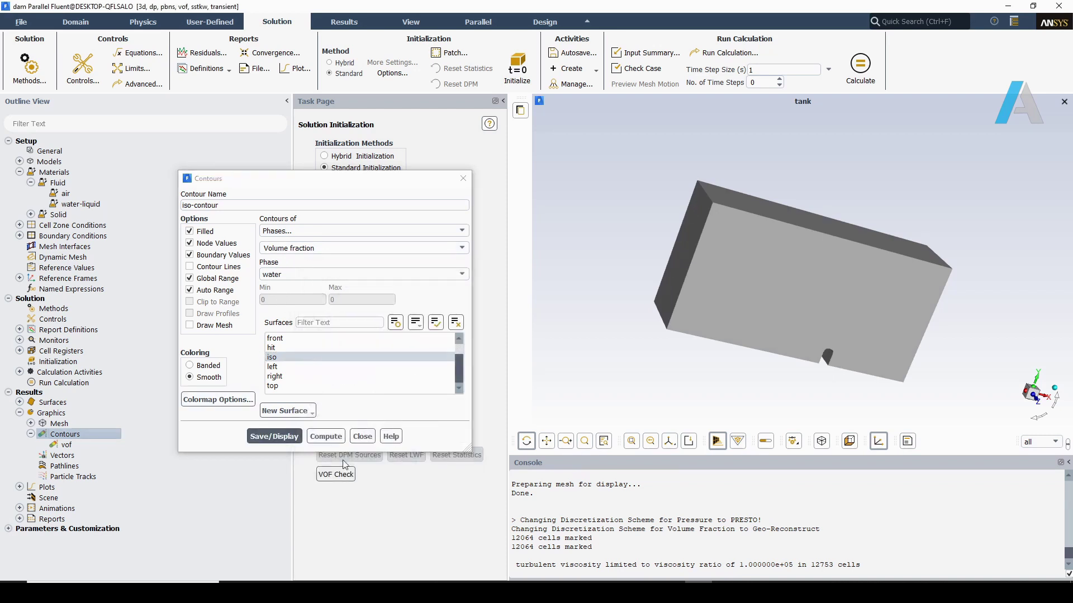
left_click(280, 436)
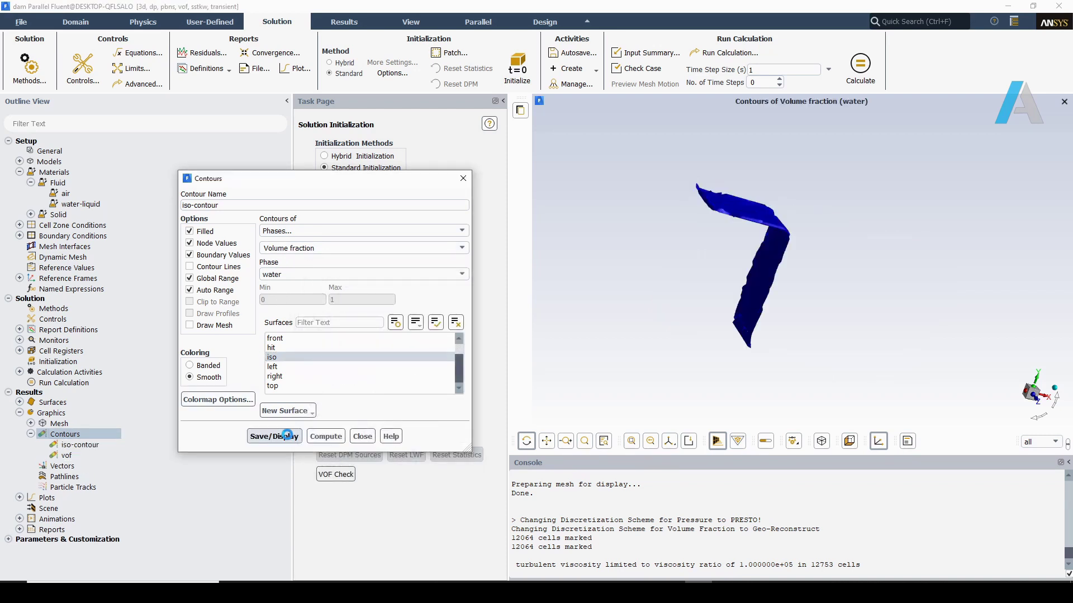
left_click(463, 178)
Create and display a scene combining the tank mesh at 61 transparency with the opaque iso-contour.
right_click(59, 508)
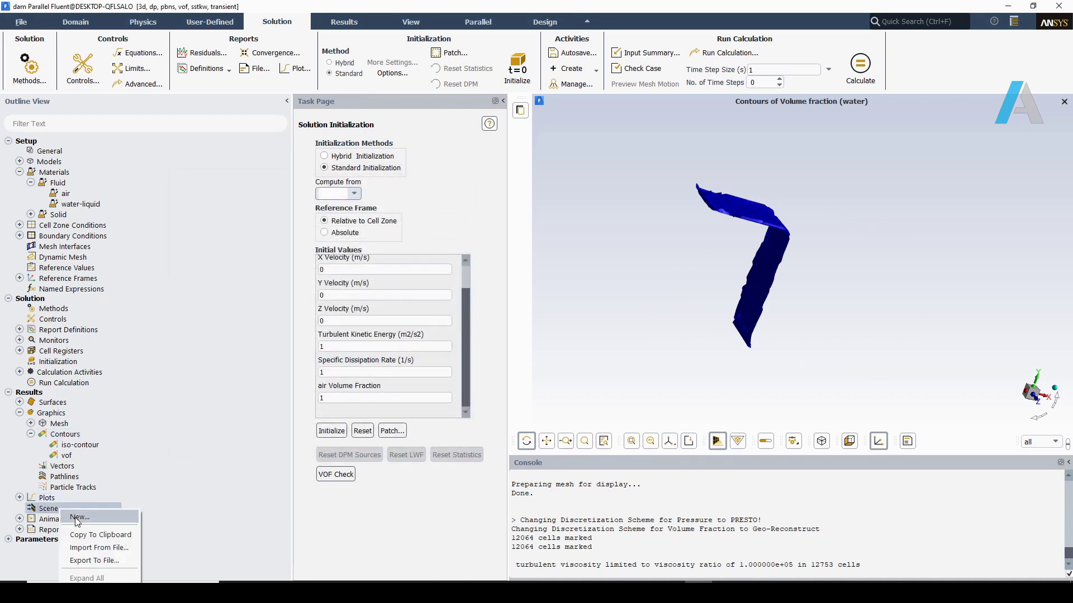
left_click(78, 518)
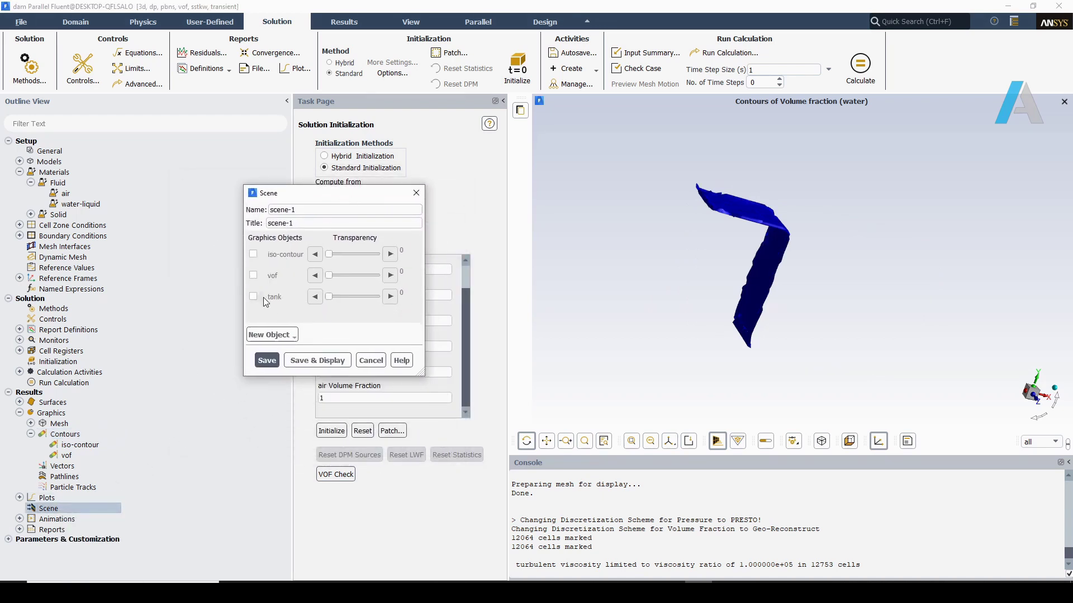
left_click(264, 298)
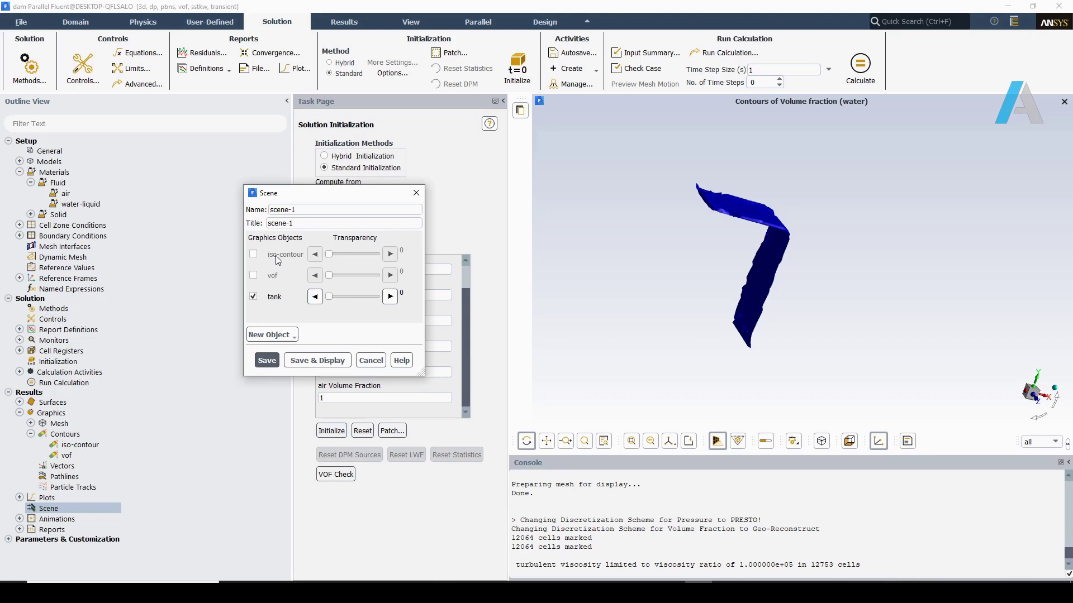
left_click_drag(329, 297, 362, 298)
left_click(254, 256)
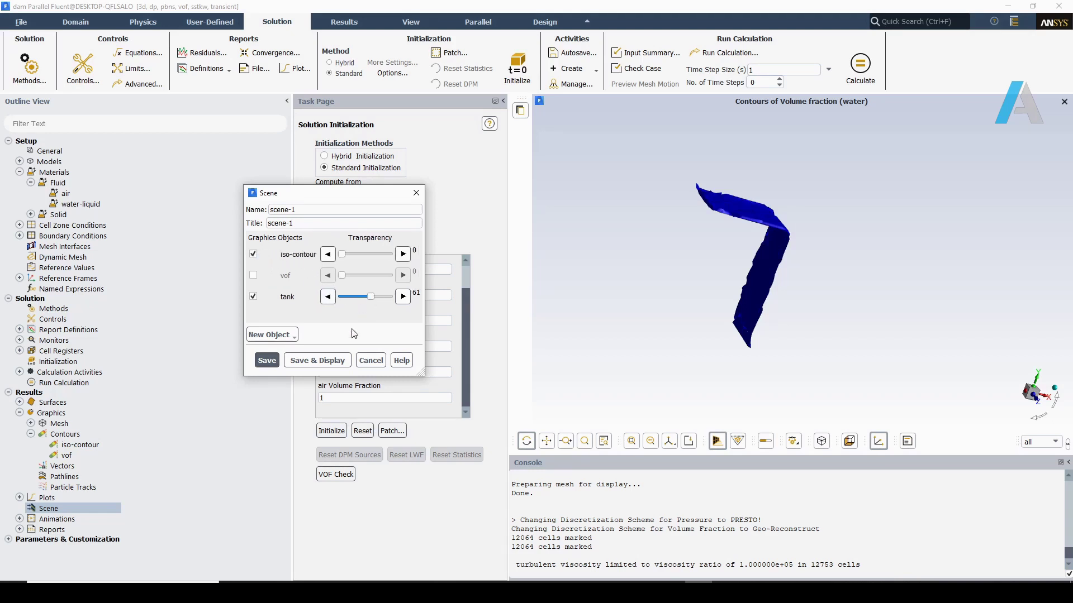
left_click(317, 361)
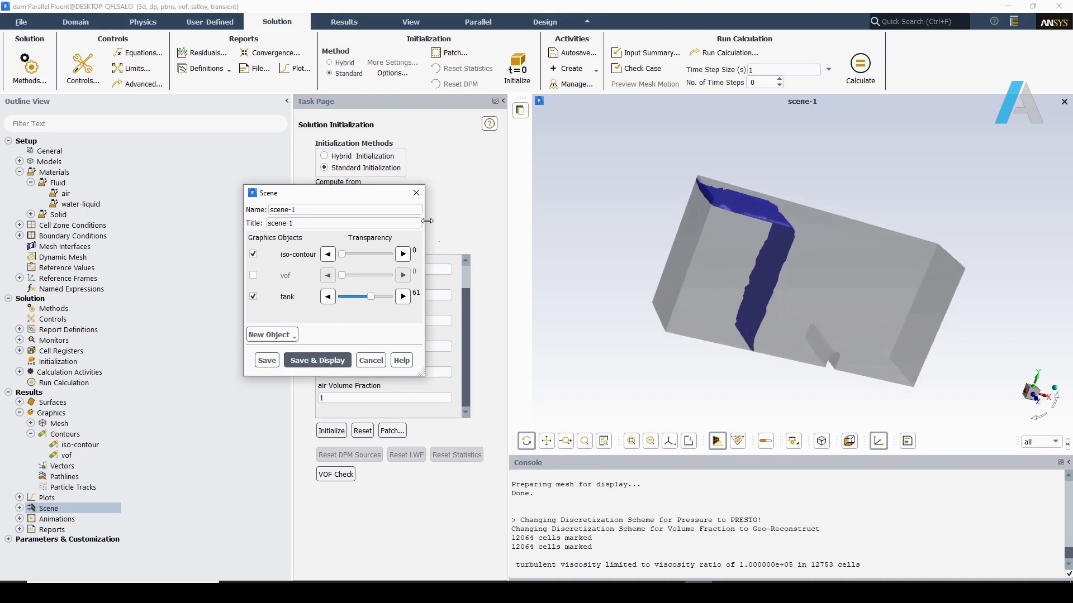
left_click(416, 194)
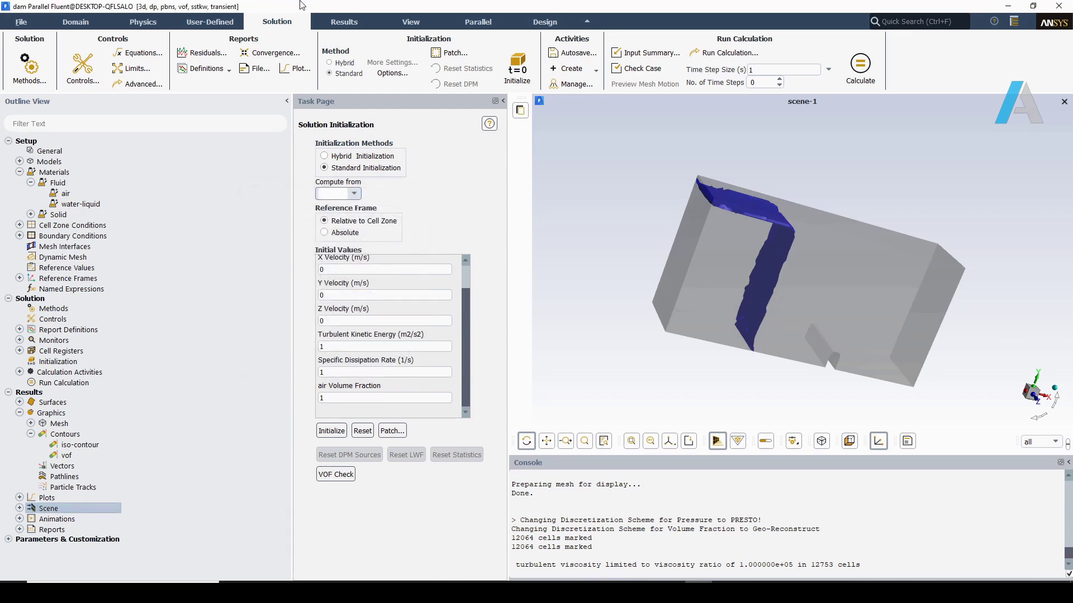
Load the predefined multiphase Volume of Fluid refinement and coarsening criteria for mesh adaption.
left_click(77, 22)
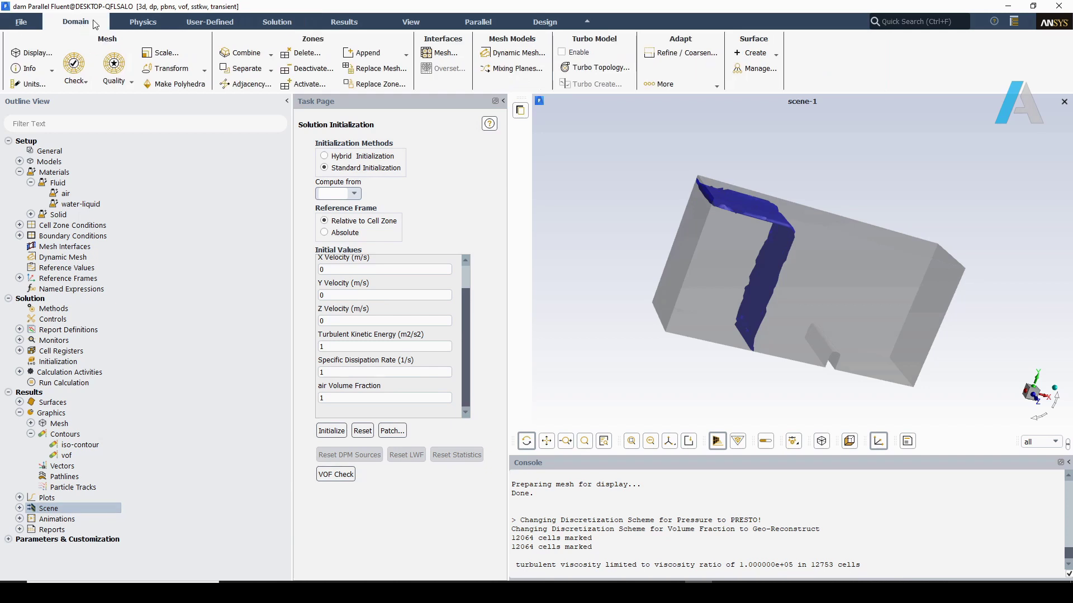
left_click(691, 53)
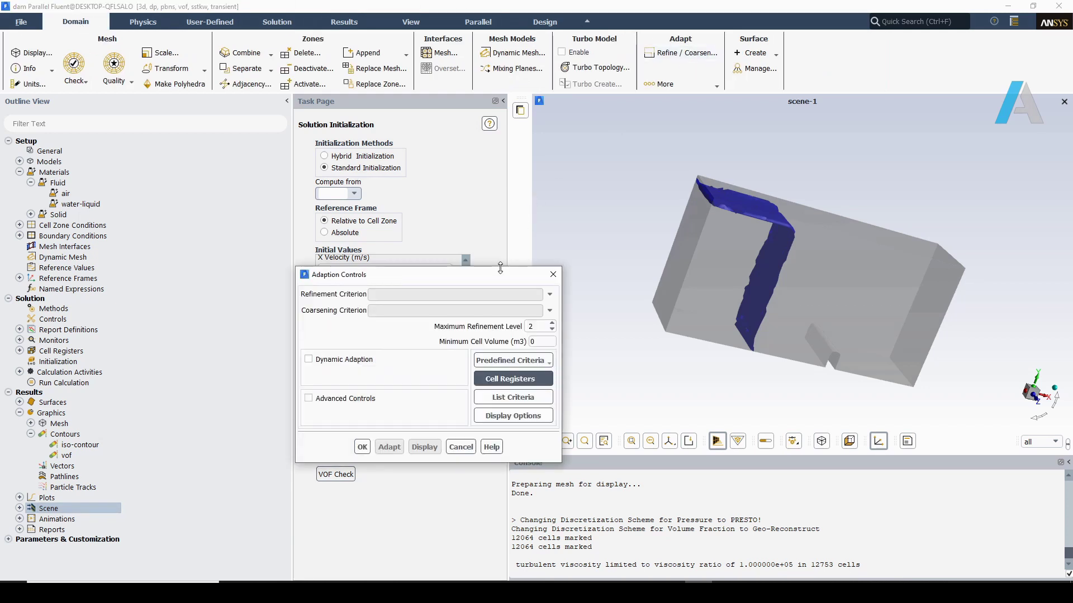
left_click_drag(500, 273, 478, 102)
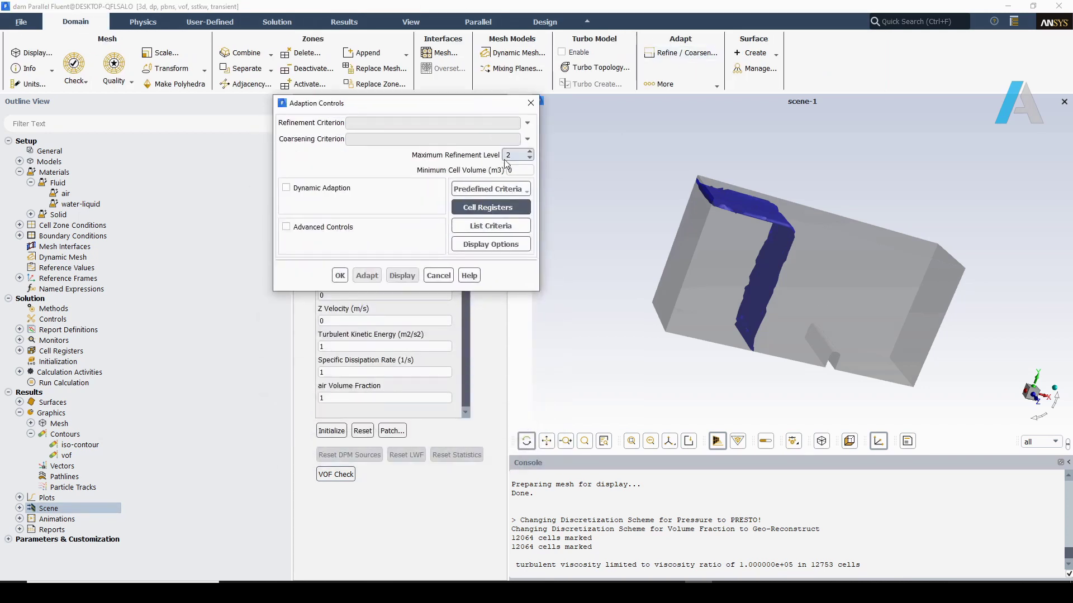
left_click(517, 192)
mouse_move(511, 206)
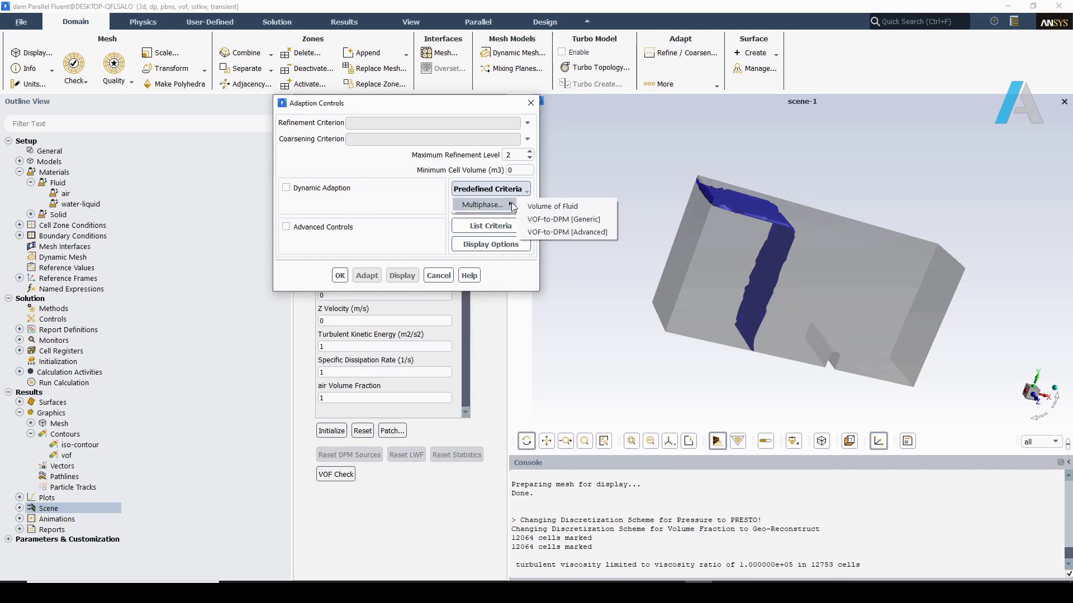
left_click(576, 208)
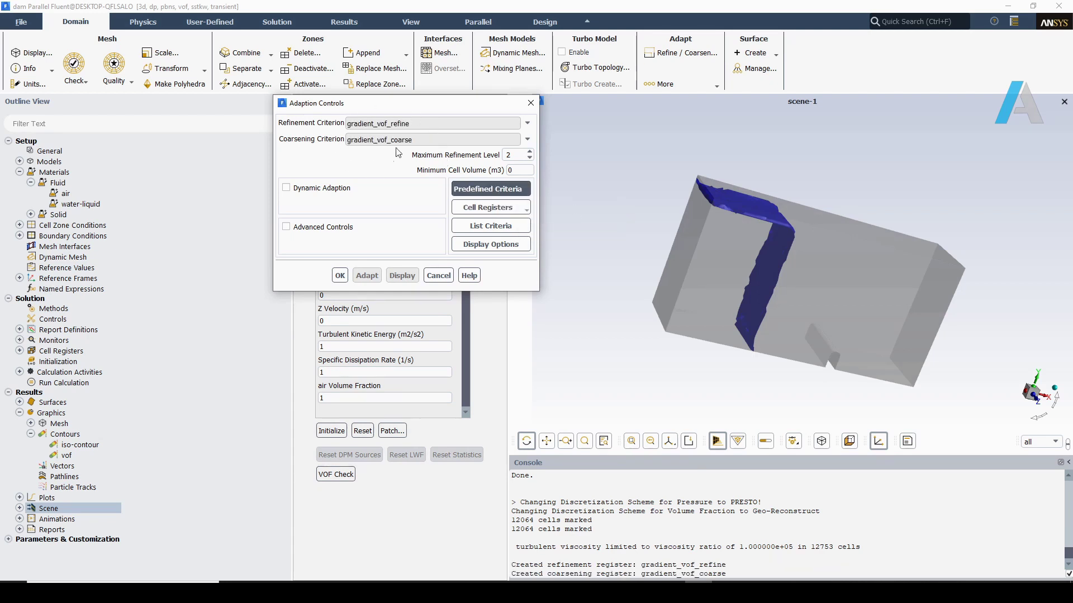
Enable dynamic adaption for the Volume of Fluid criteria and accept the adaption controls.
left_click(286, 188)
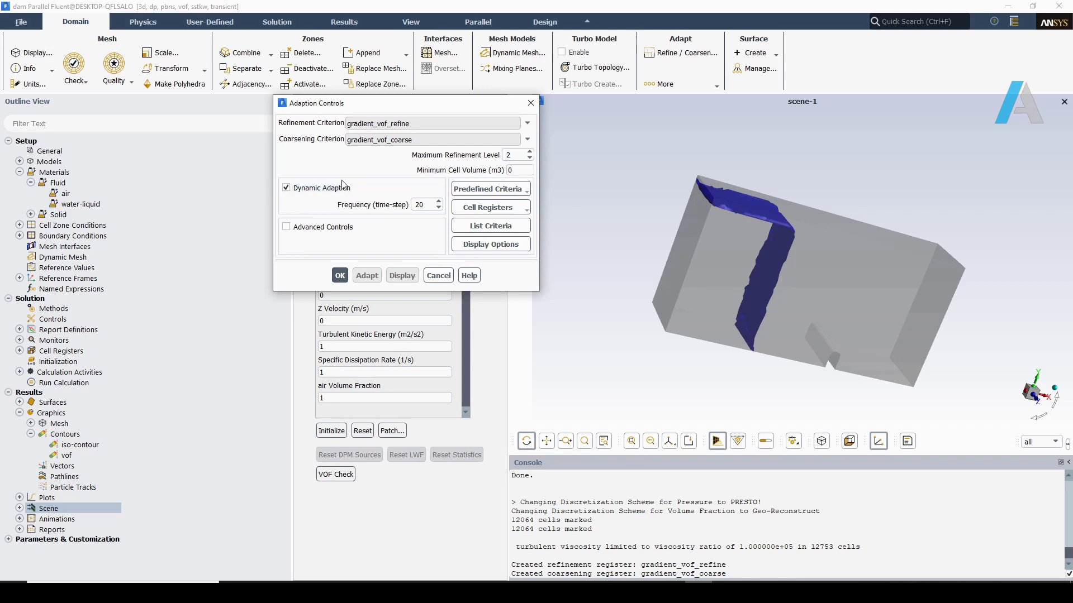
double_click(427, 207)
left_click(340, 275)
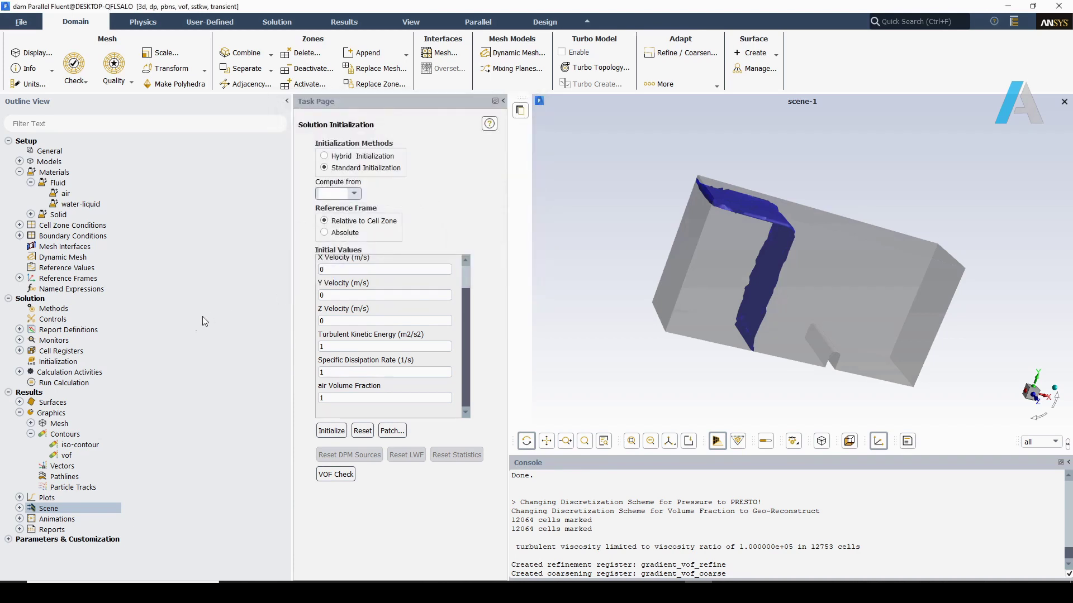
Review the field, type and threshold settings of the gradient_vof_refine and gradient_vof_coarse cell registers.
left_click(19, 350)
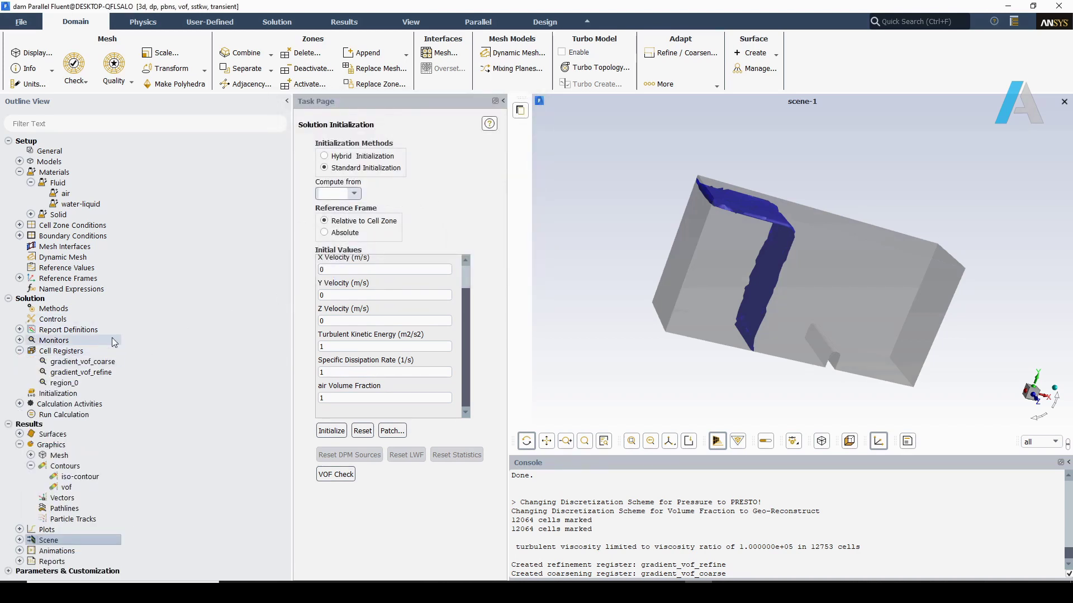
double_click(81, 373)
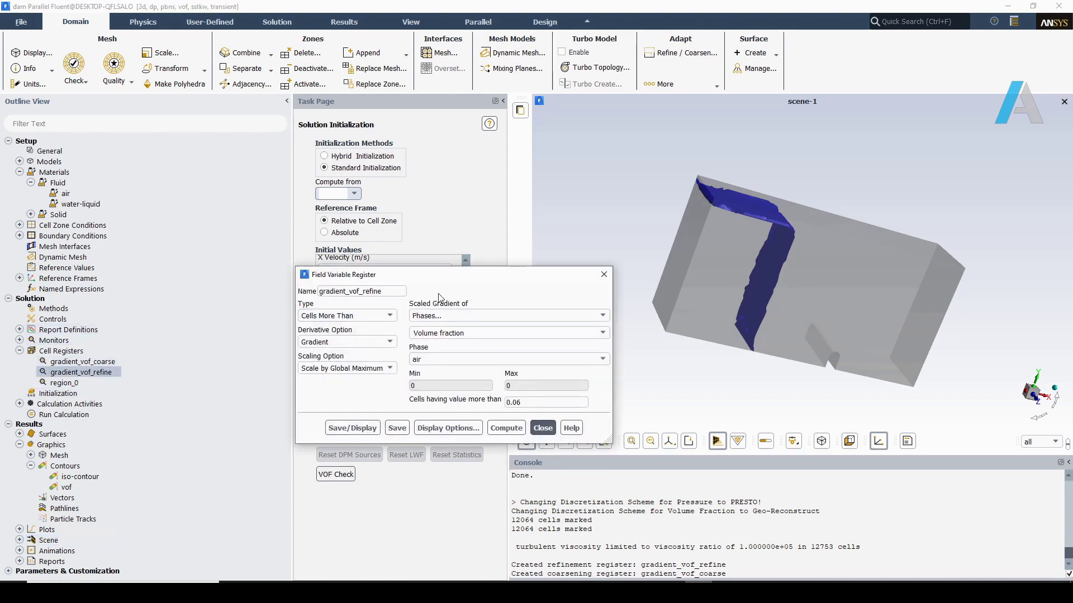
left_click_drag(462, 279, 441, 205)
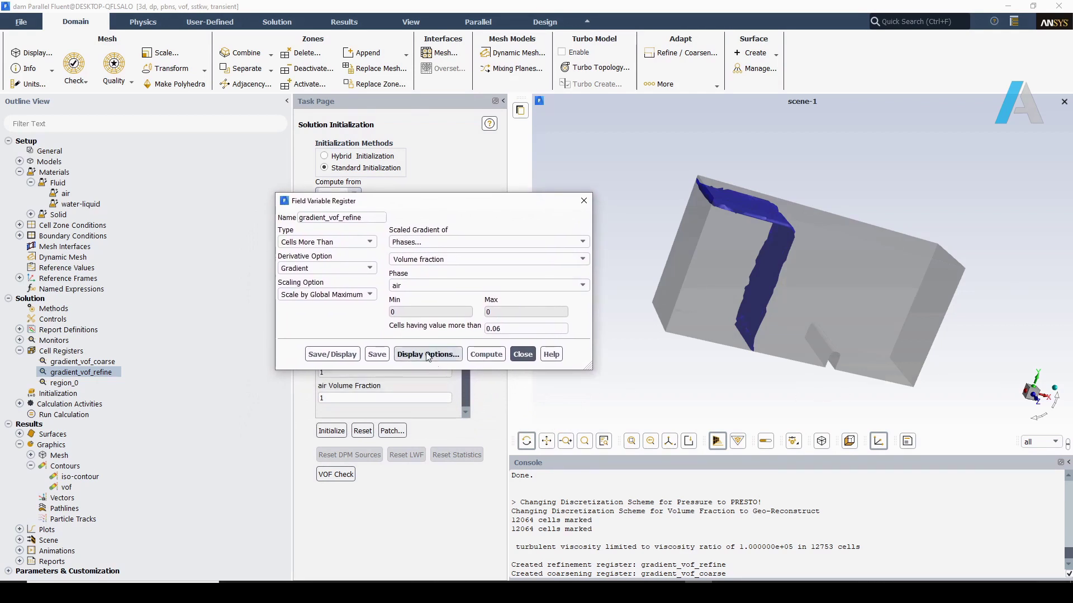
left_click(504, 329)
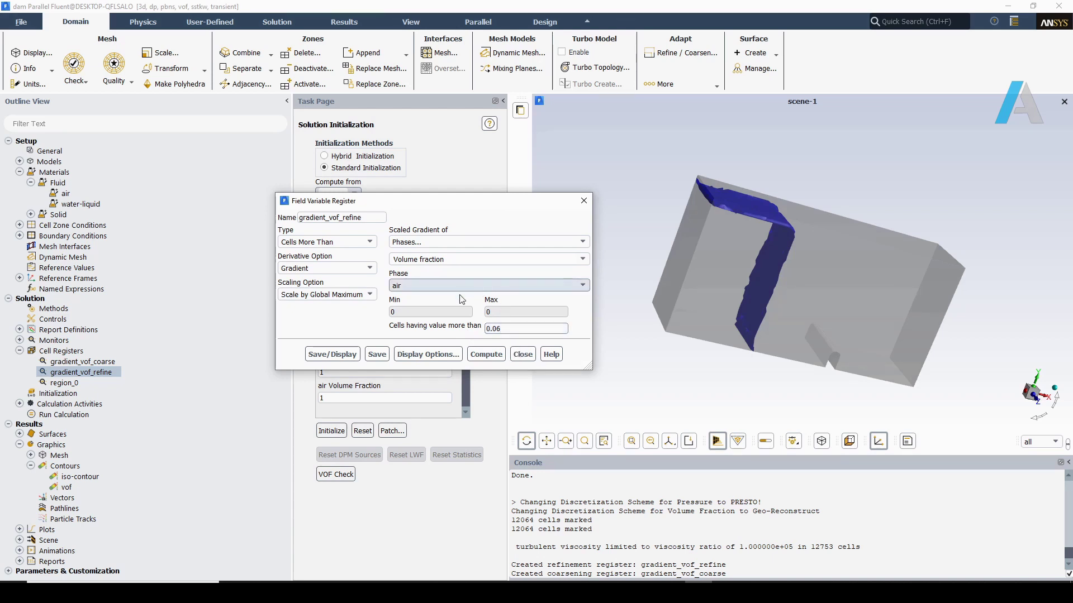
left_click(523, 355)
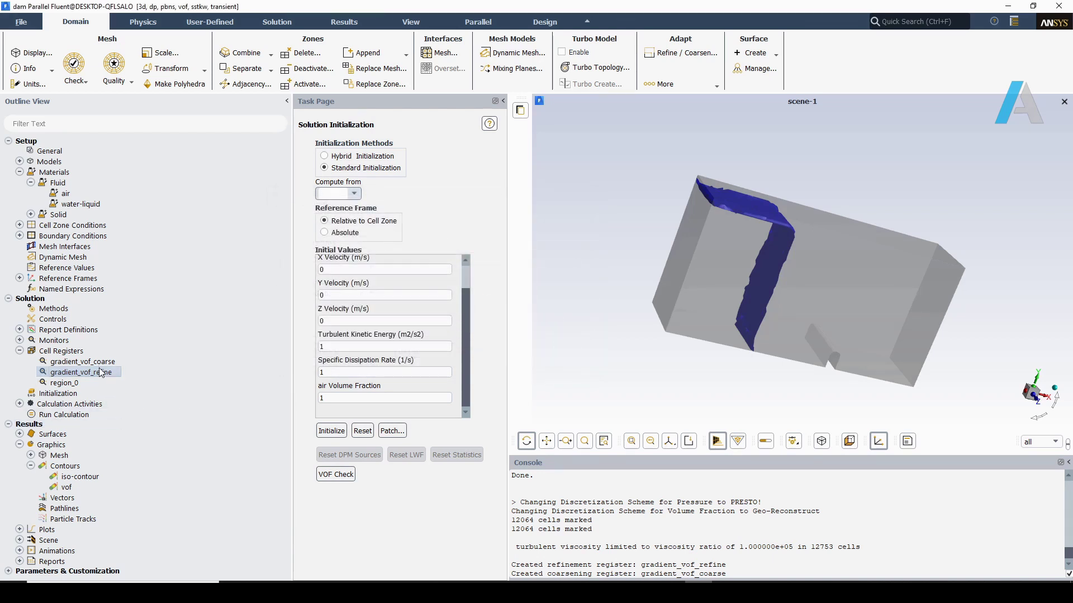
double_click(83, 361)
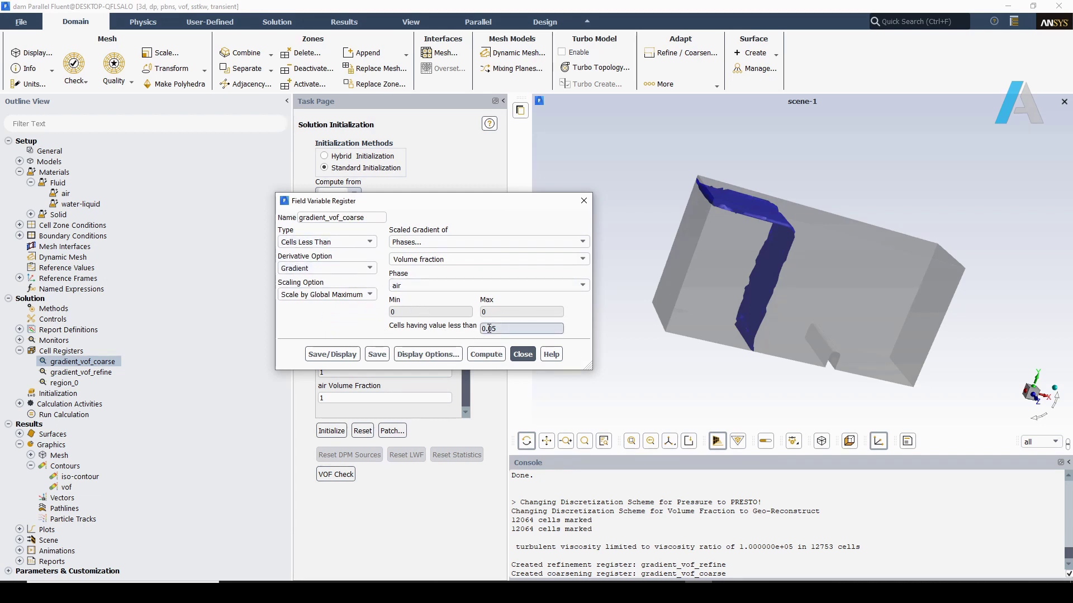
left_click(523, 354)
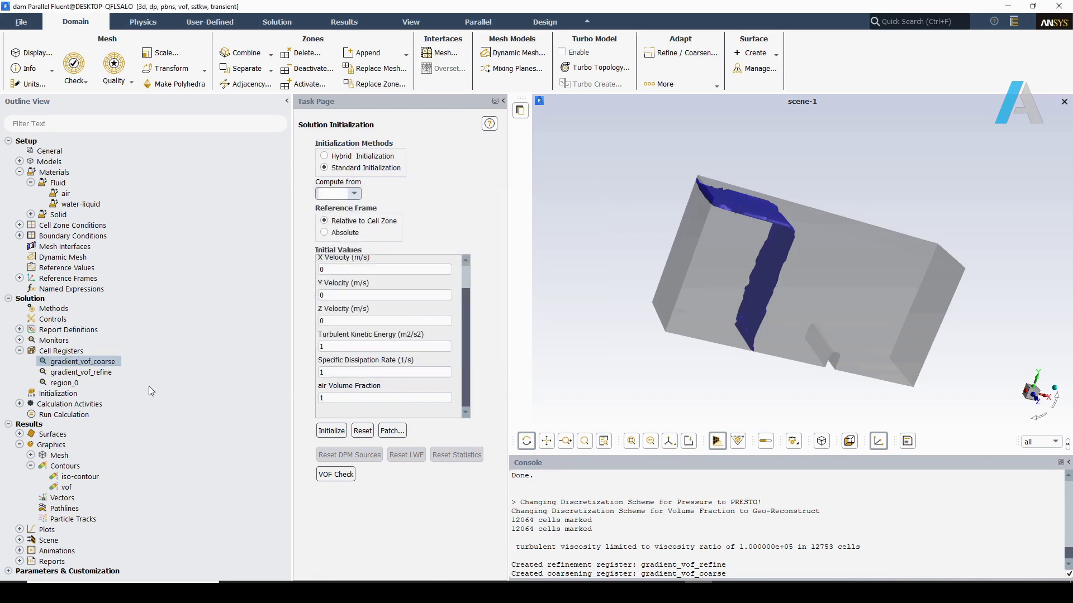
Display the cells marked for refinement by the gradient_vof_refine register.
double_click(81, 372)
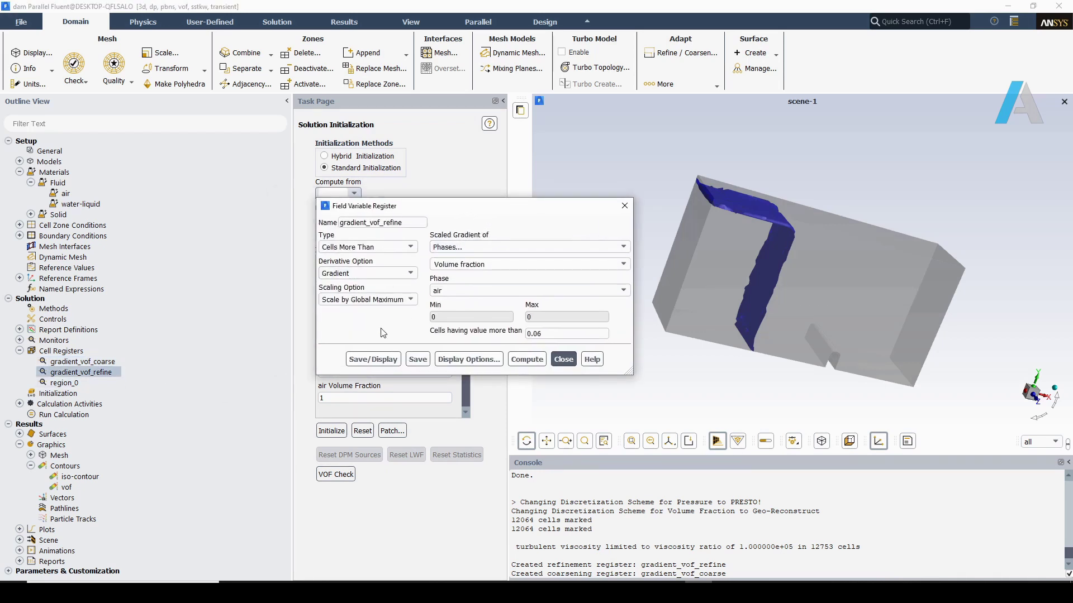
left_click(382, 362)
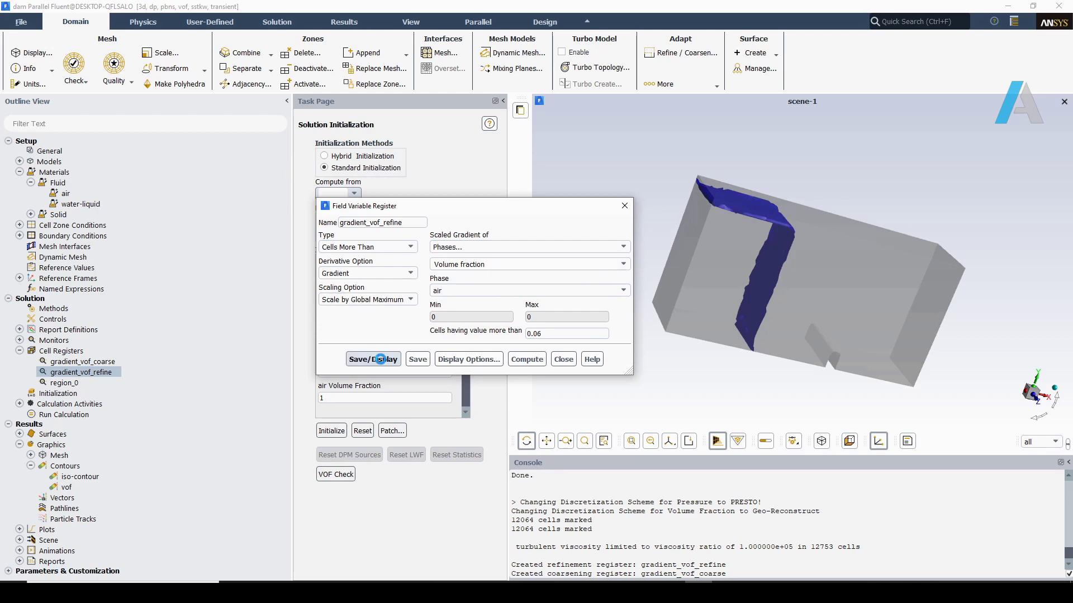
left_click(624, 206)
Display the cells marked by the gradient_vof_coarse register and view them face-on in the X-Y plane.
double_click(116, 362)
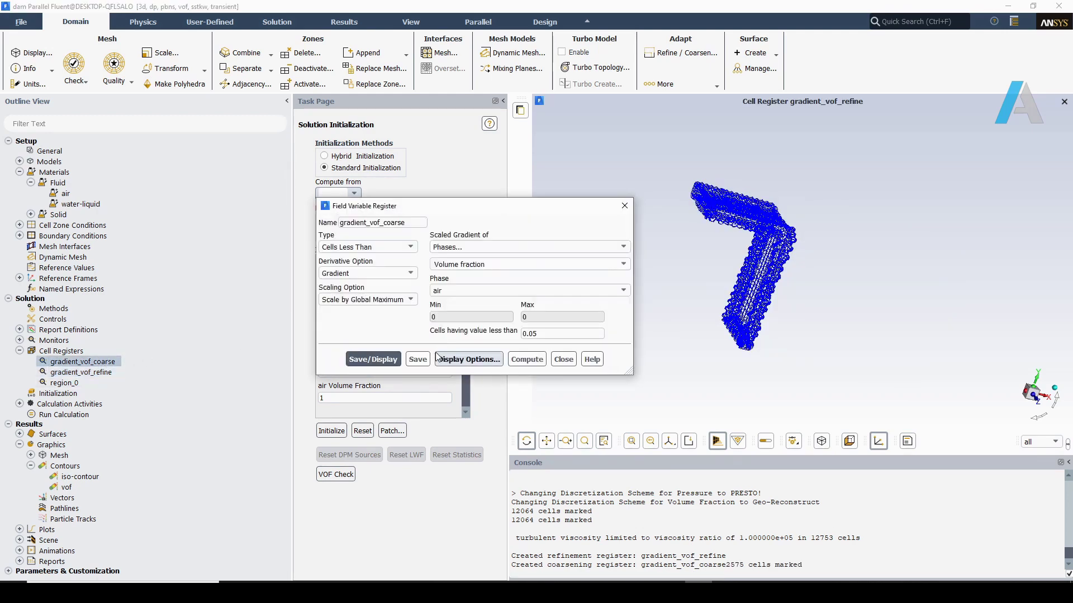
left_click(373, 359)
left_click(581, 315)
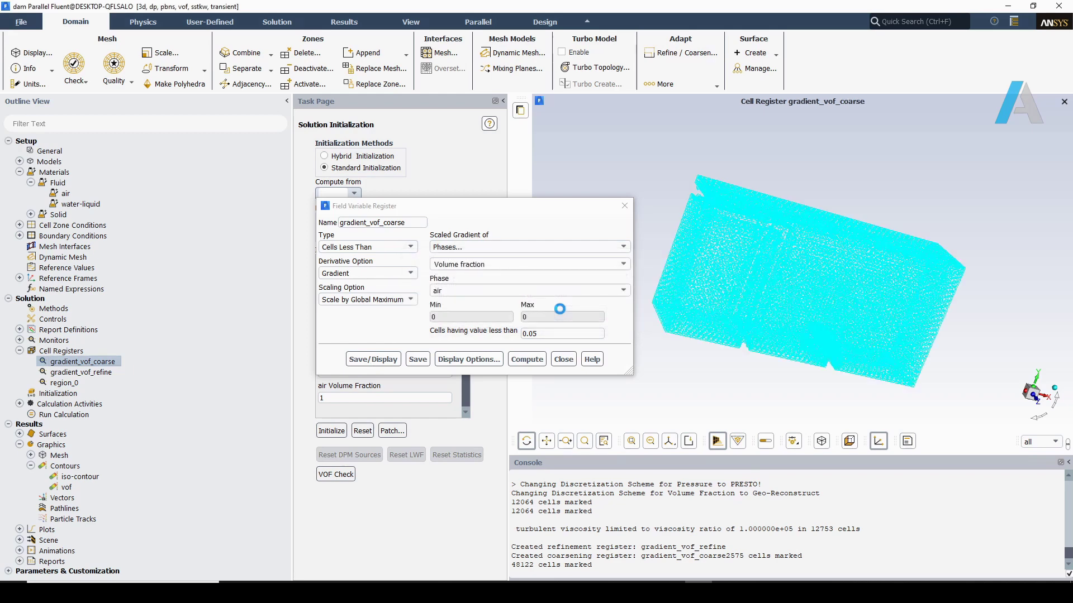
left_click(1033, 397)
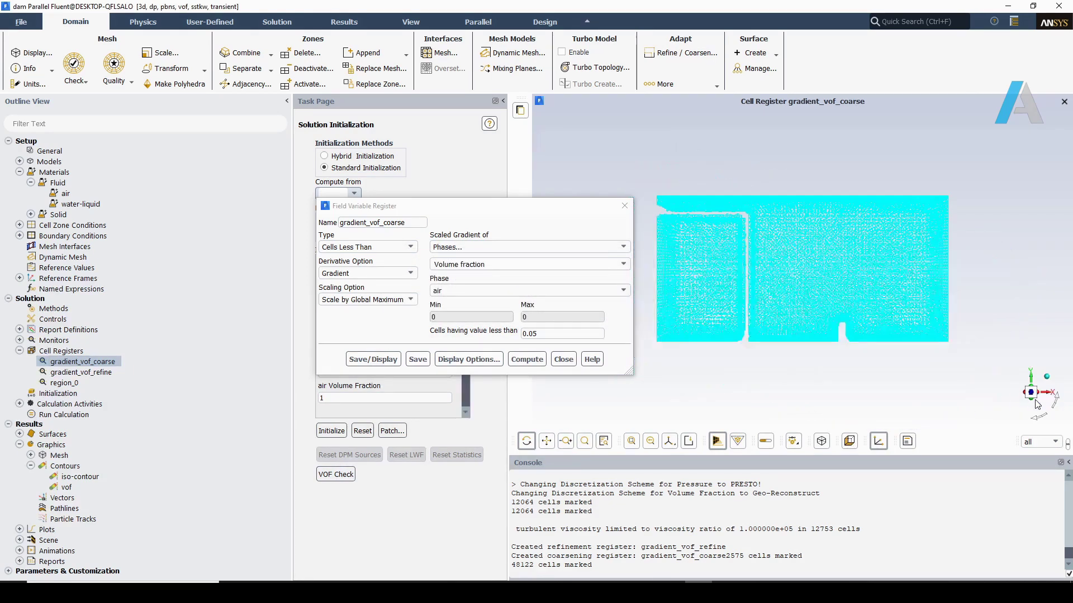
left_click(563, 360)
Redisplay the gradient_vof_refine cells in the X-Y view and examine the register's available type options.
double_click(100, 373)
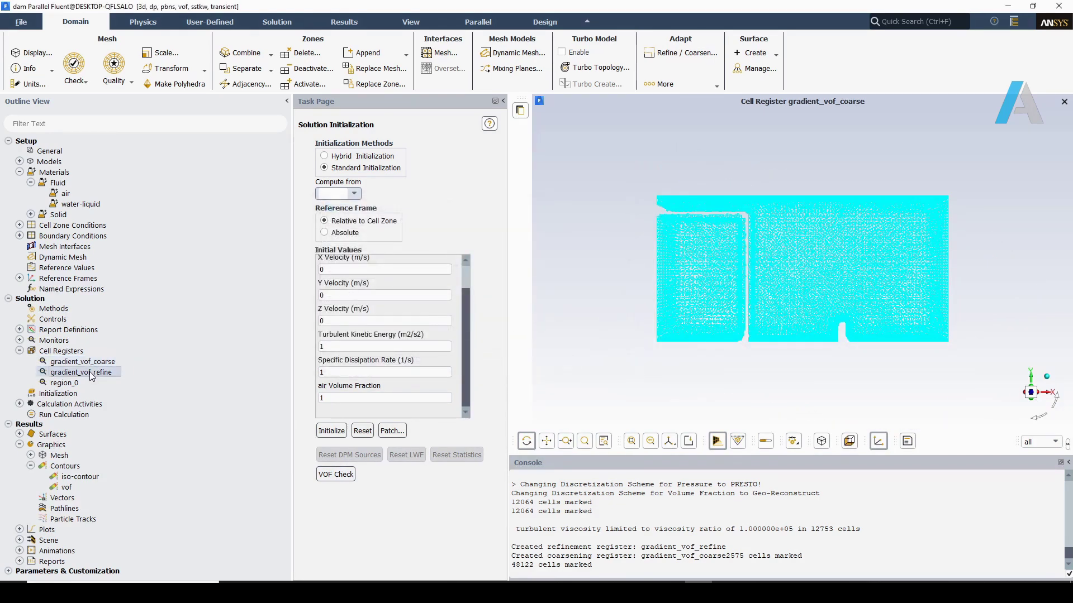
left_click(371, 359)
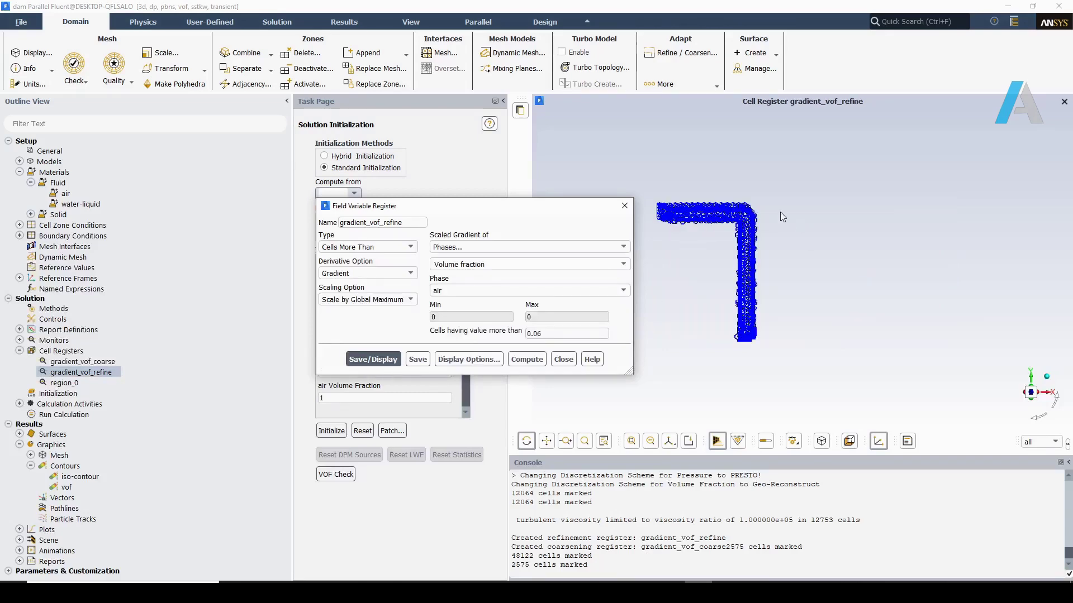
scroll(682, 279, "up", 5)
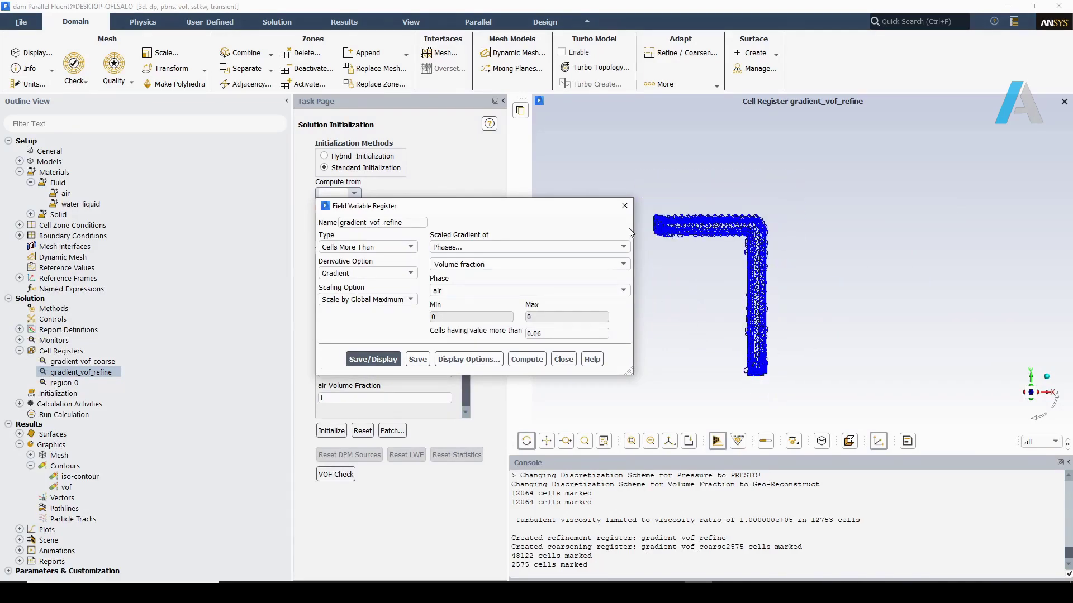
left_click(335, 246)
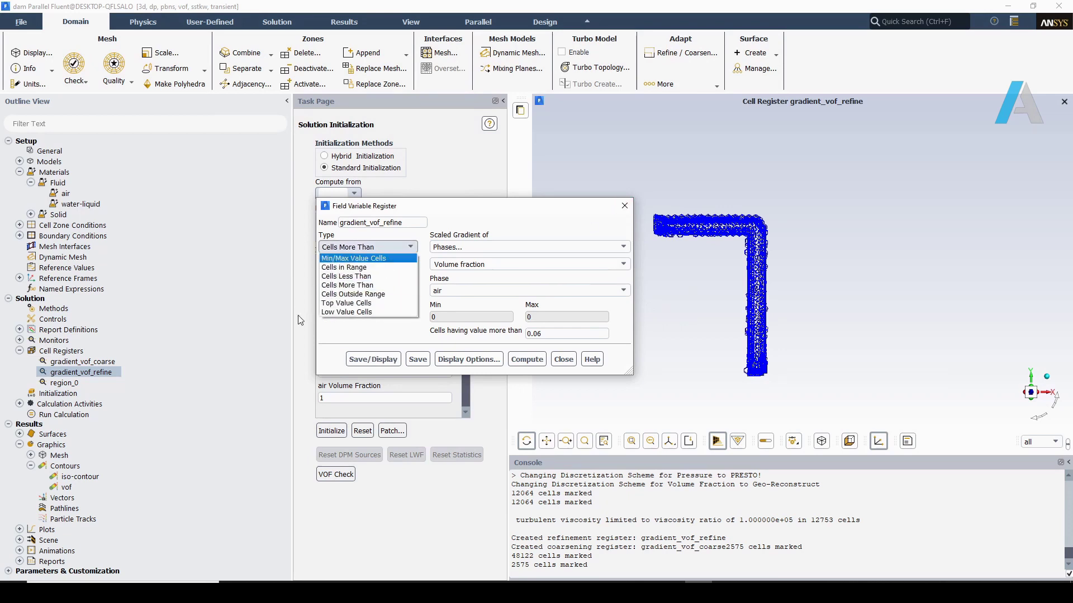
left_click(624, 205)
left_click(624, 205)
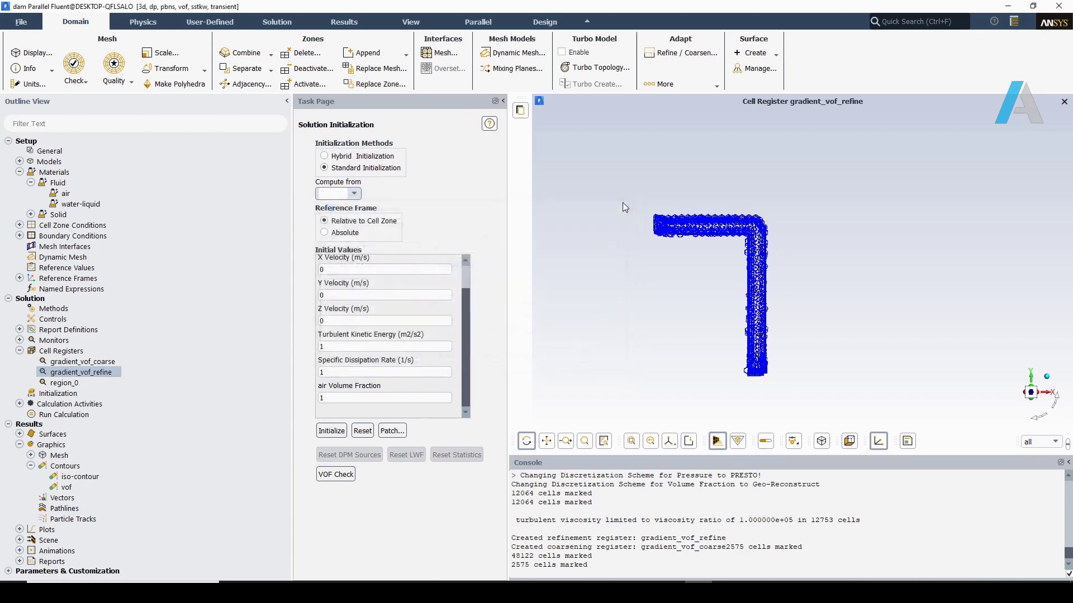
Set time advancement to Adaptive with the Multiphase-Specific method and a total time of 2 s.
left_click(63, 414)
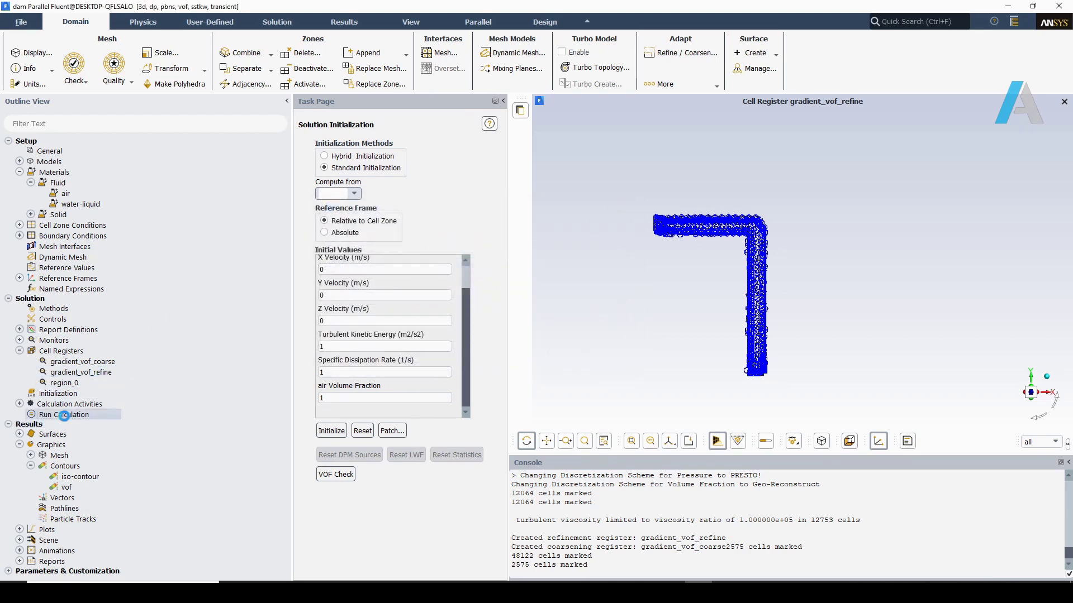
left_click(331, 194)
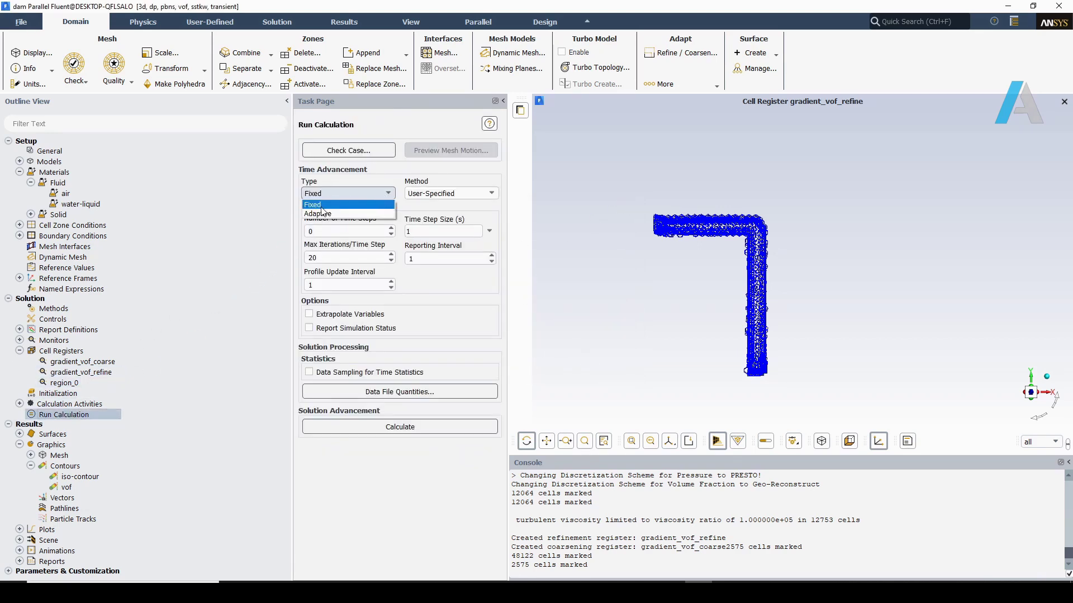
left_click(319, 214)
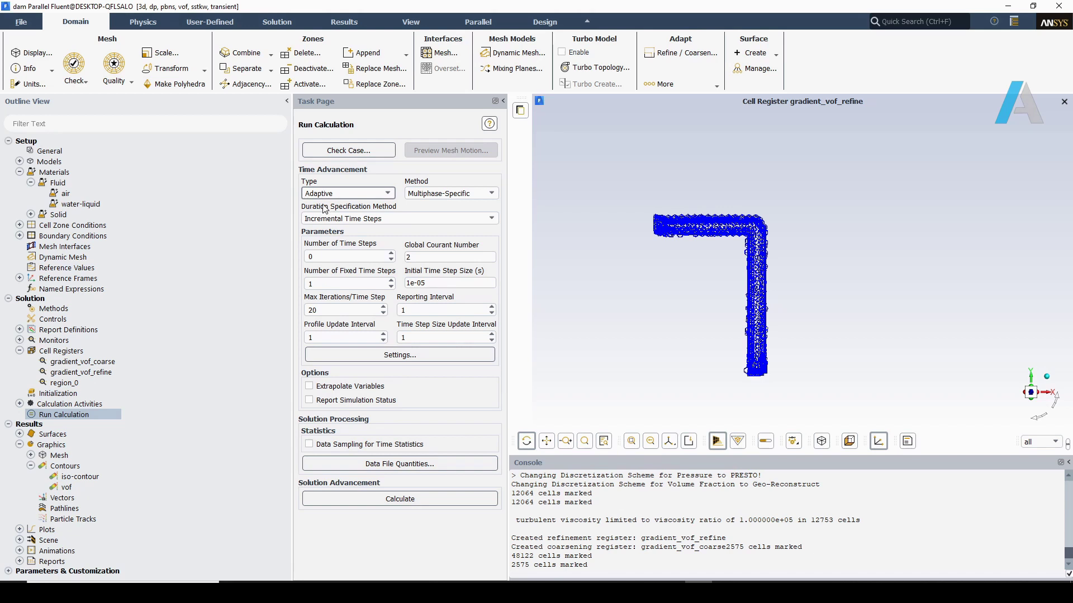
left_click(488, 194)
left_click(489, 195)
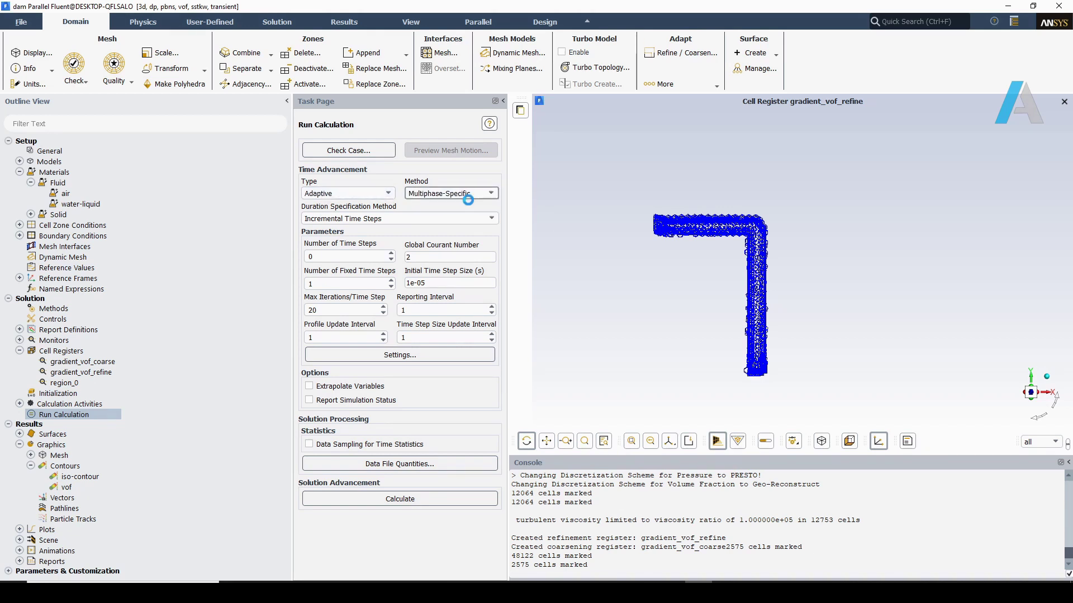
left_click(357, 219)
left_click(327, 231)
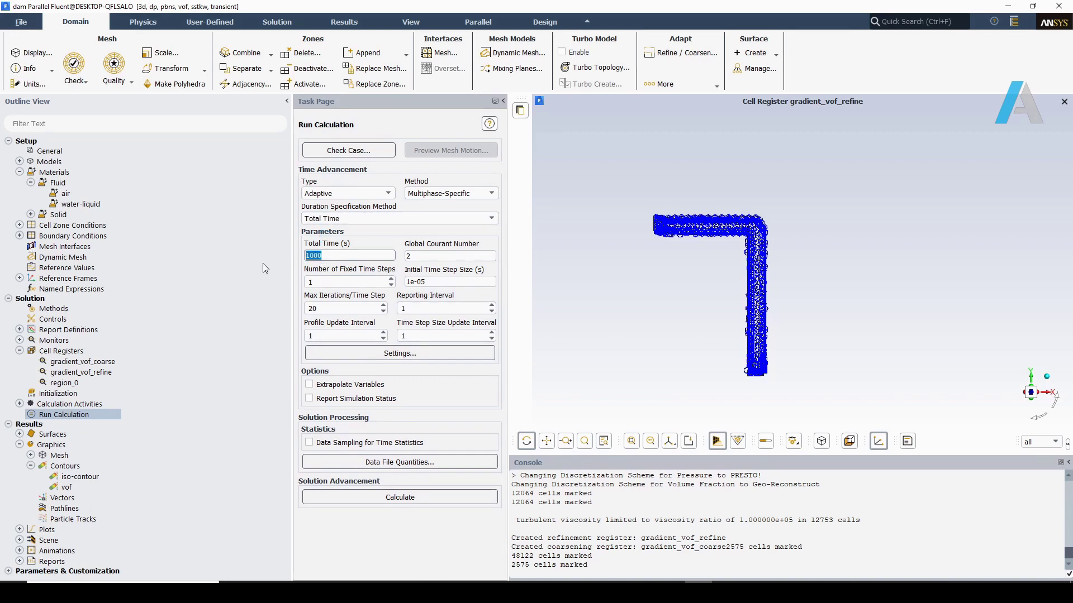
type("2")
Define a new solution animation recorded every 0.001 s of flow time.
left_click(273, 21)
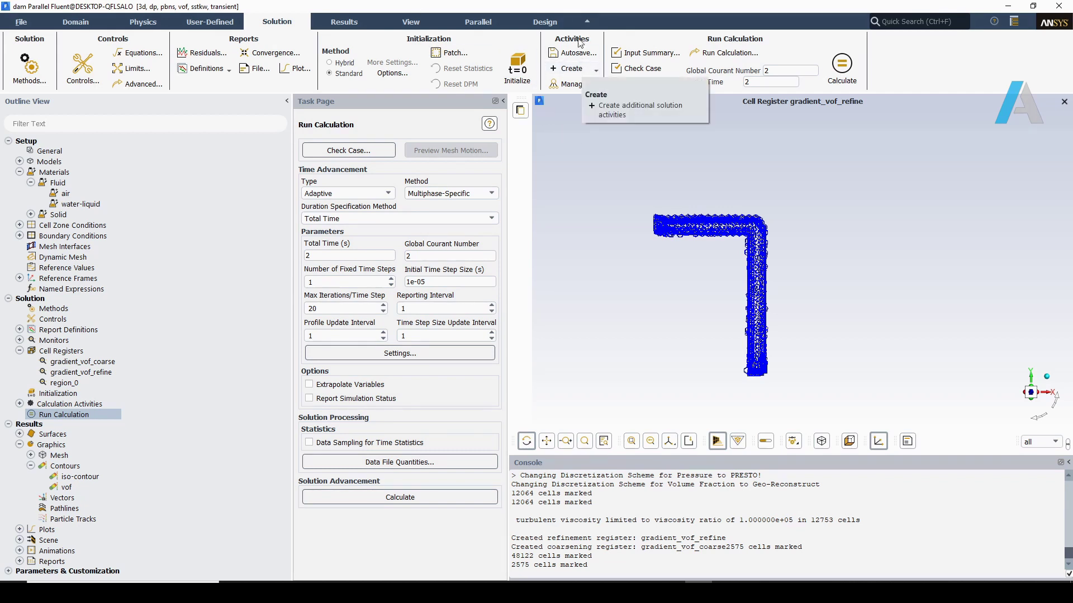
left_click(583, 74)
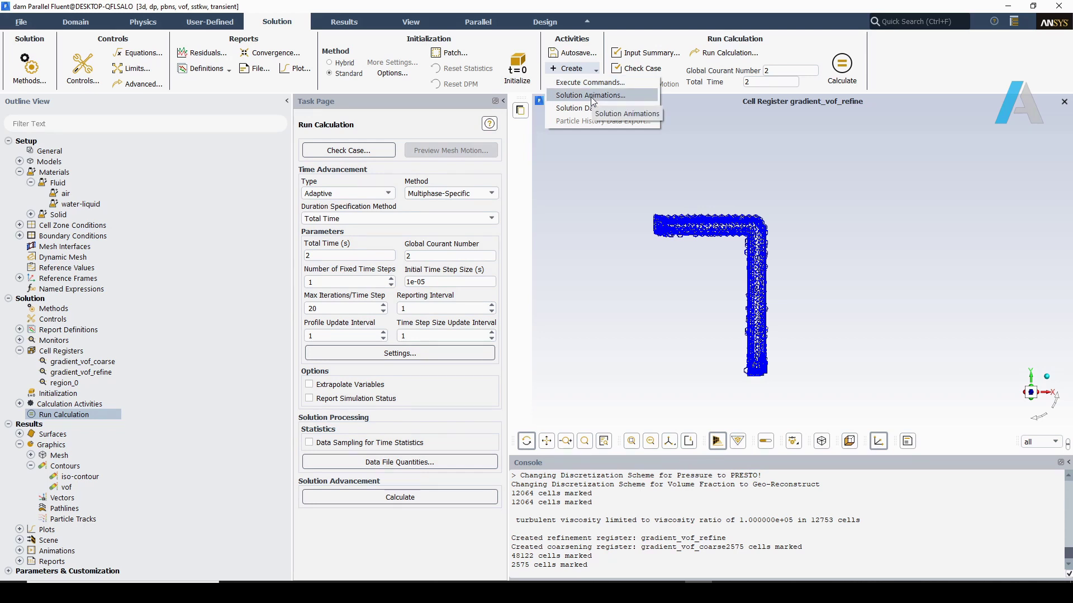
left_click(591, 96)
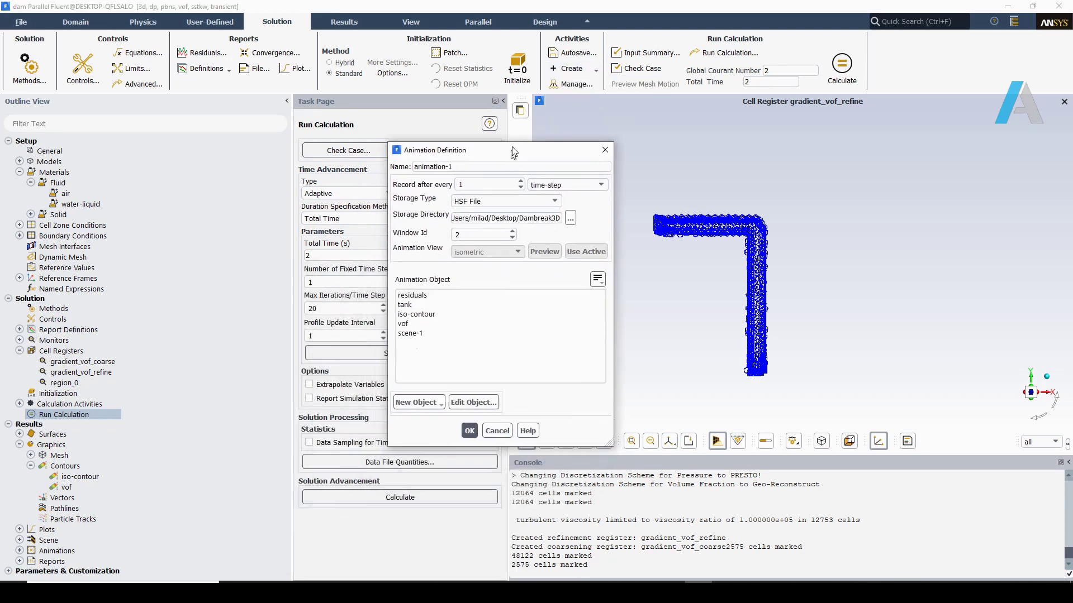
left_click(550, 162)
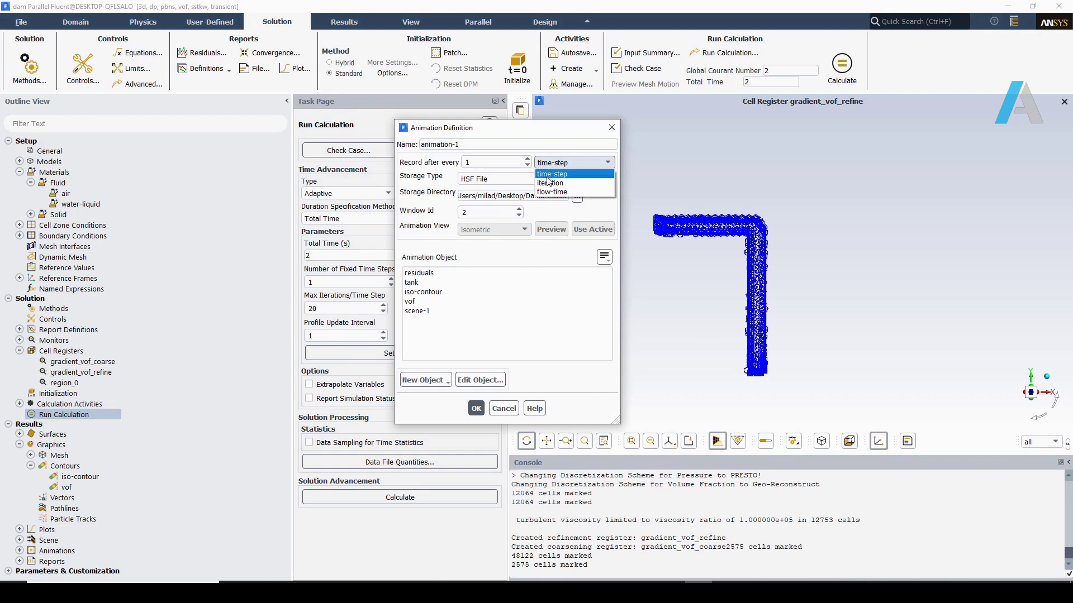
left_click(552, 192)
left_click(497, 162)
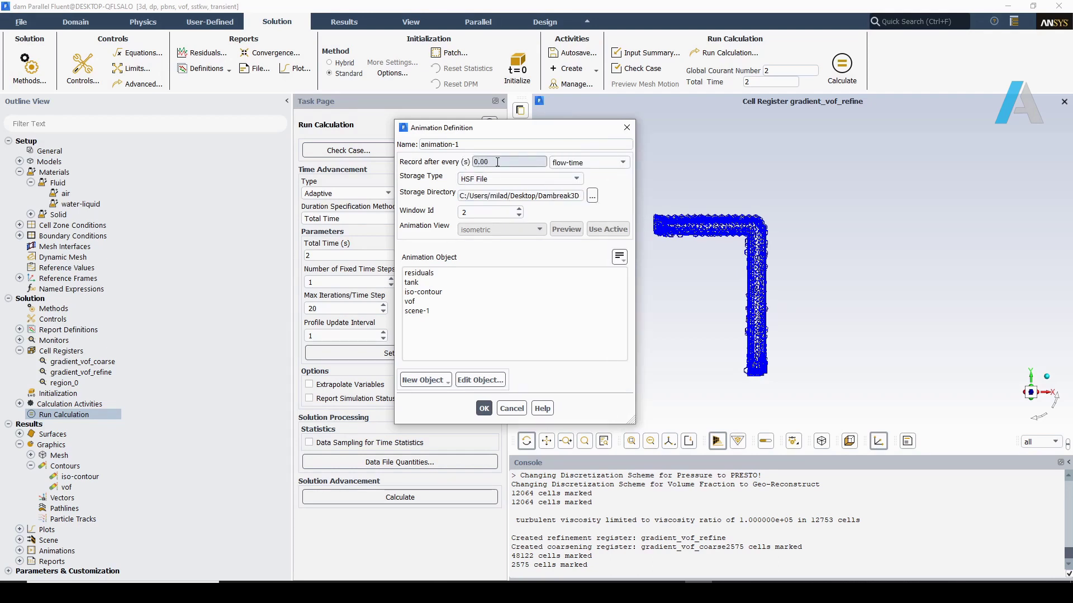
type(".001")
Choose scene-1 as the animation object, use the active view for it and accept the animation definition.
left_click(425, 312)
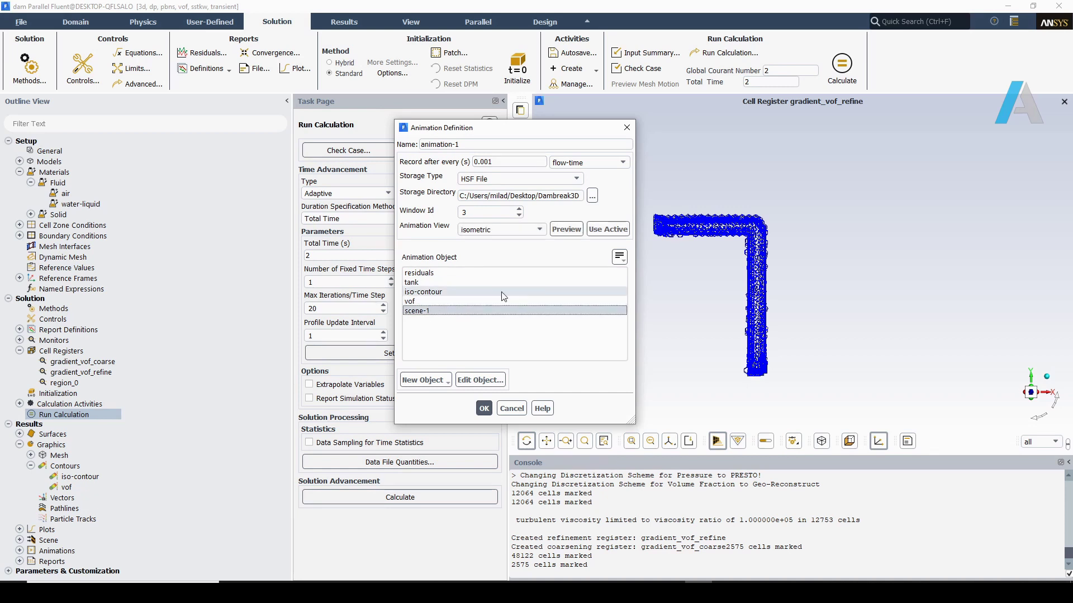
left_click(607, 234)
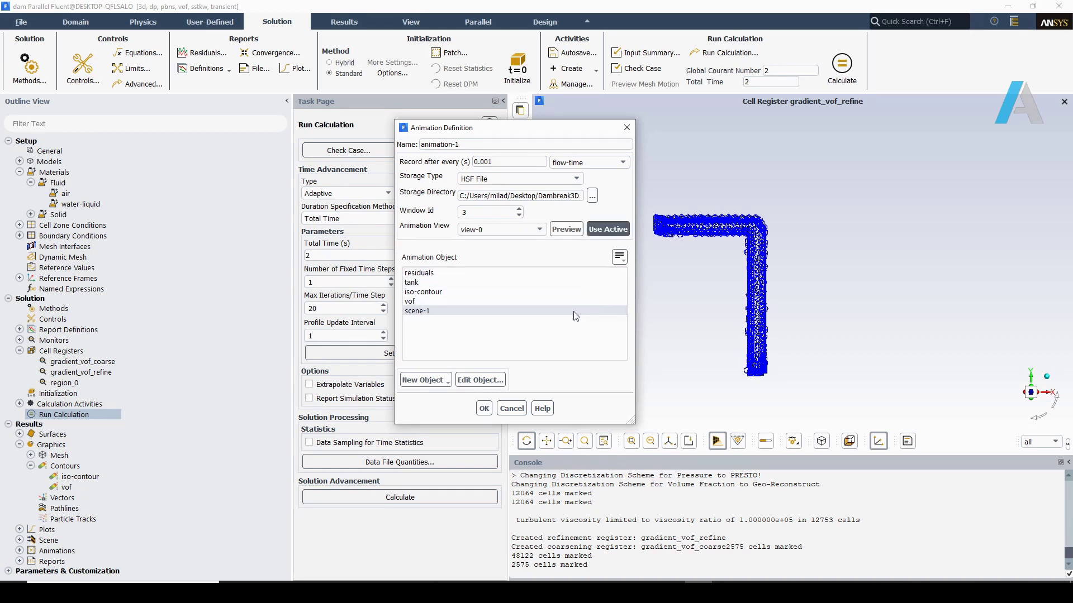
left_click(483, 409)
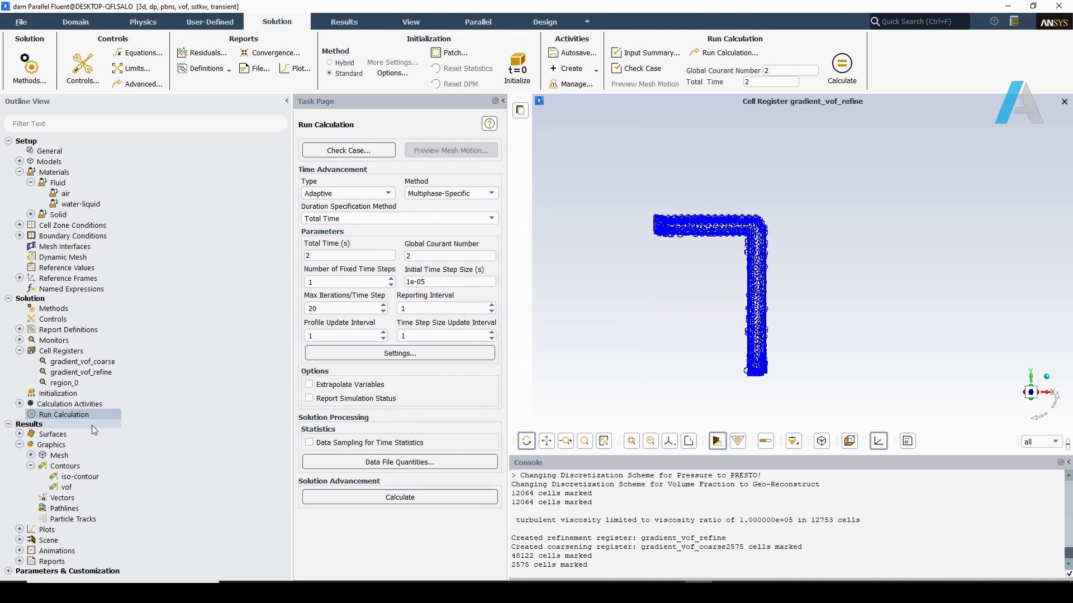
Start calculating the transient solution.
left_click(352, 499)
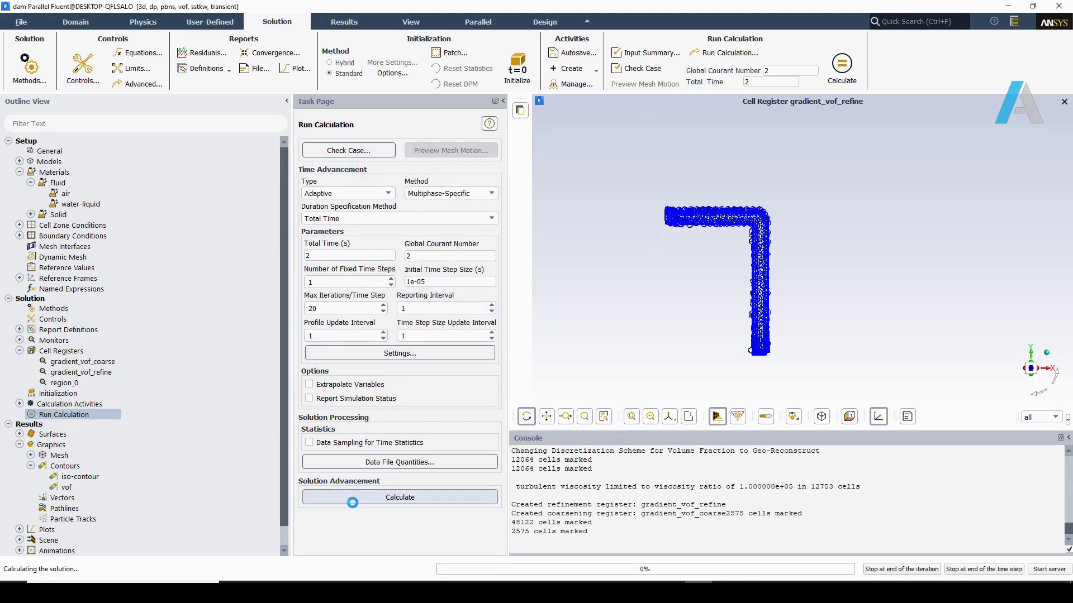